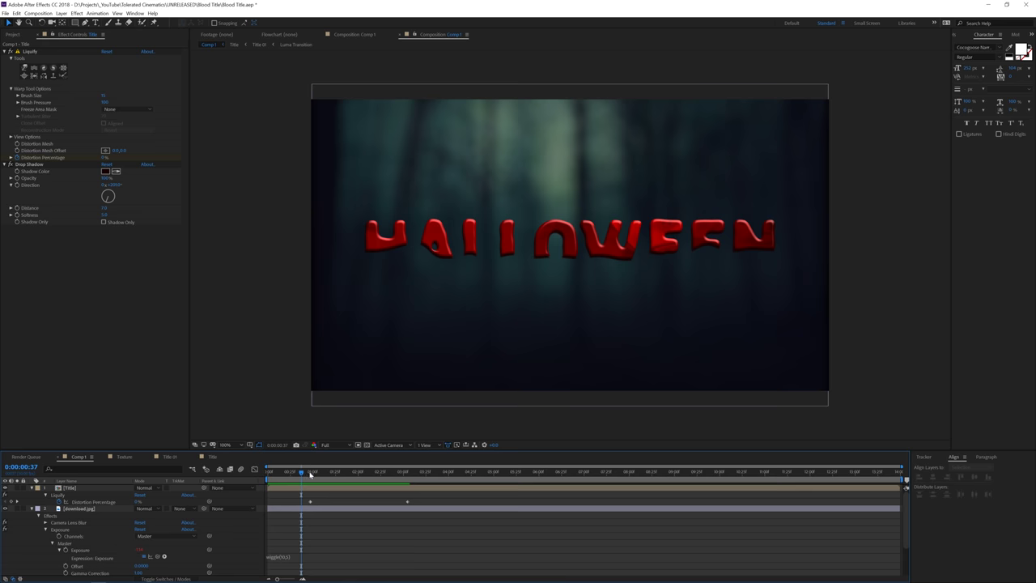
# - Scrub through the finished HALLOWEEN title animation in Comp 1 to examine the dripping blood effect over time
pyautogui.moveTo(314, 472); pyautogui.dragTo(346, 476)
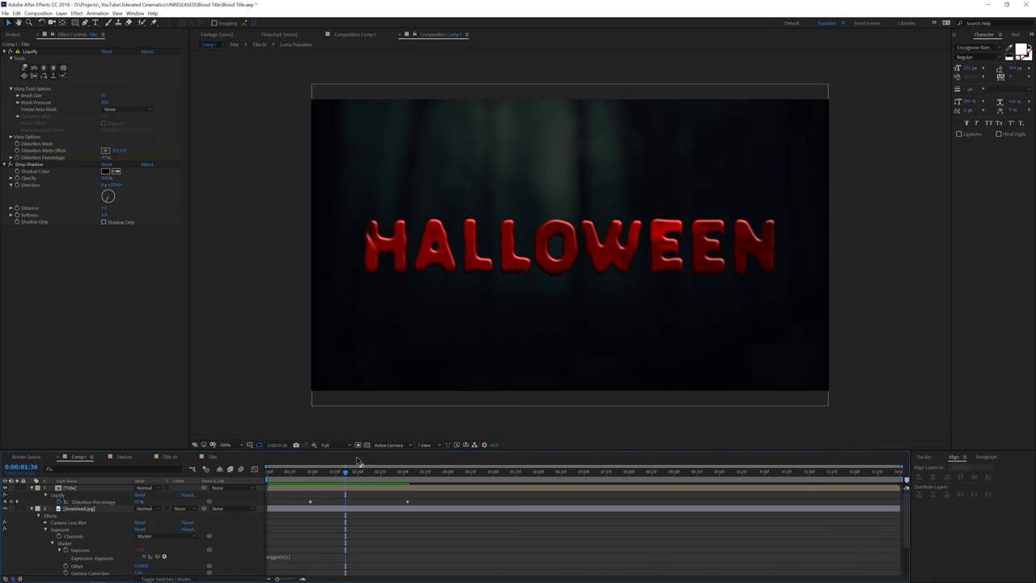
pyautogui.moveTo(347, 475)
pyautogui.mouseDown()
pyautogui.moveTo(403, 477)
pyautogui.moveTo(363, 477)
pyautogui.mouseUp()
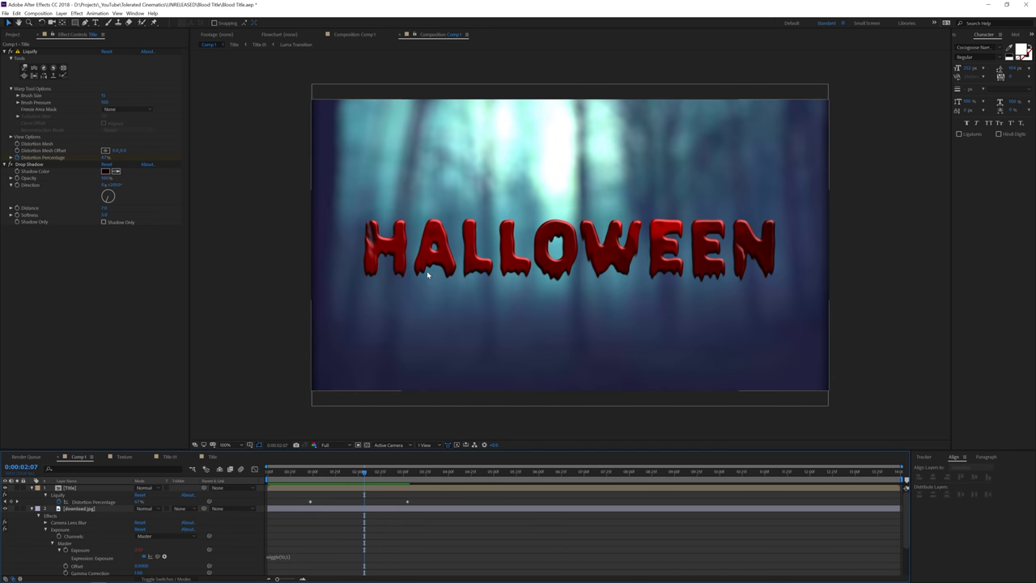
pyautogui.moveTo(363, 476)
pyautogui.mouseDown()
pyautogui.moveTo(322, 478)
pyautogui.moveTo(391, 476)
pyautogui.moveTo(368, 476)
pyautogui.mouseUp()
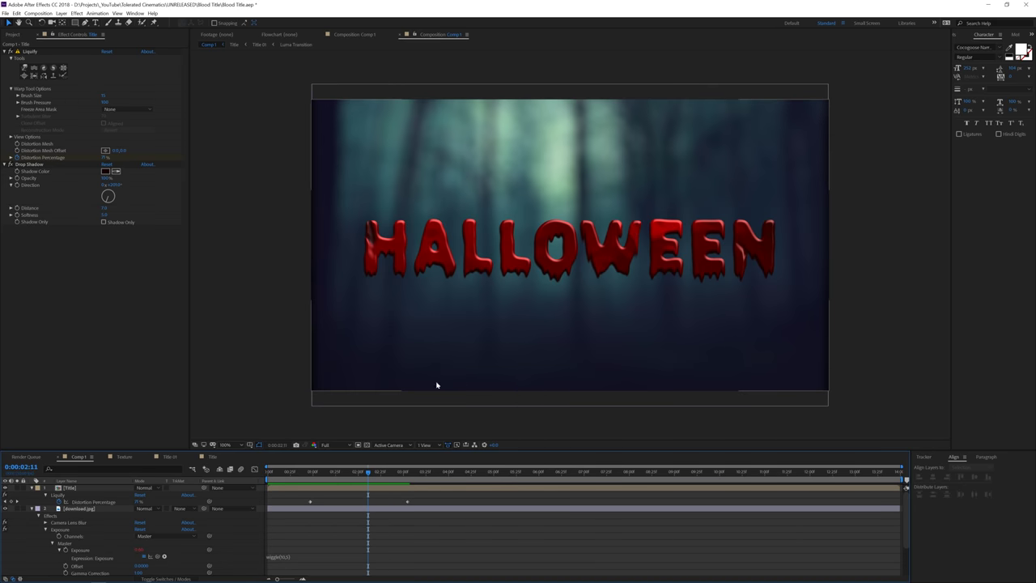
pyautogui.press('.')
pyautogui.moveTo(369, 476)
pyautogui.mouseDown()
pyautogui.moveTo(411, 476)
pyautogui.moveTo(271, 483)
pyautogui.moveTo(365, 487)
pyautogui.mouseUp()
pyautogui.scroll(-1, 461, 331)
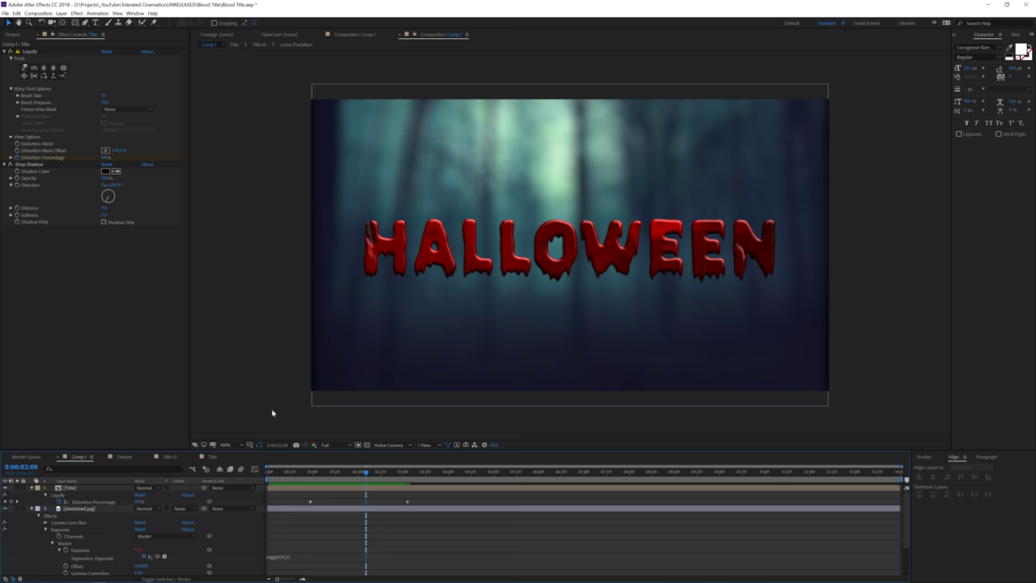
# - Create a new 1920 × 1080 composition at 50 frames per second with a 14-second duration
pyautogui.click(13, 34)
pyautogui.click(39, 13)
pyautogui.click(37, 23)
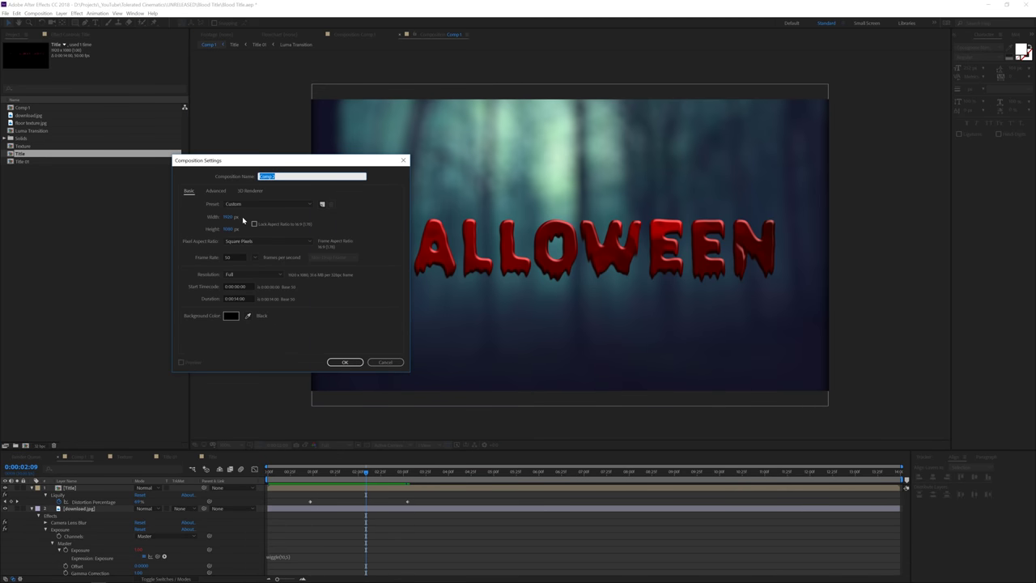
pyautogui.click(343, 362)
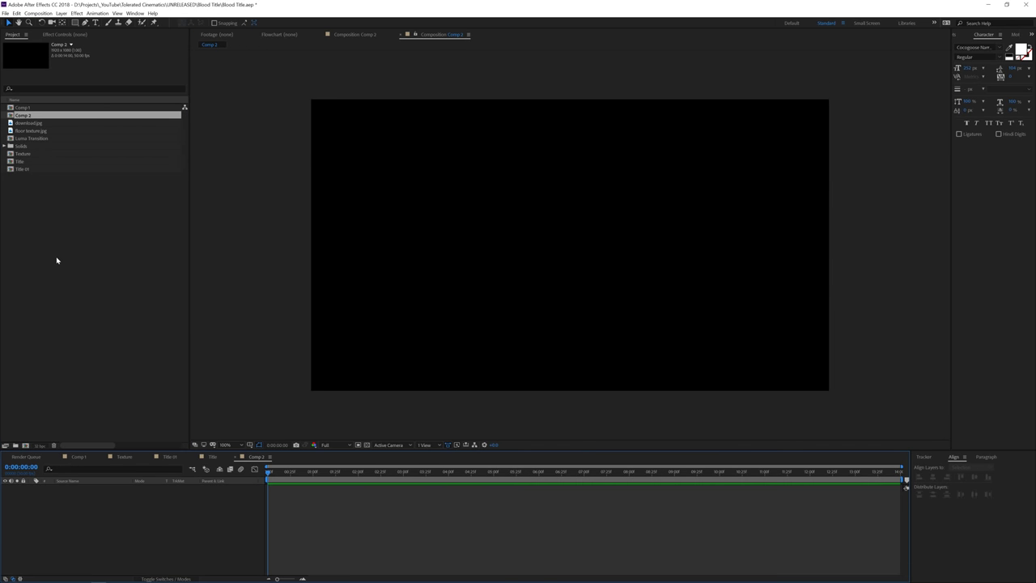
# - Open floor texture.jpg in the footage viewer to examine the source image
pyautogui.doubleClick(27, 129)
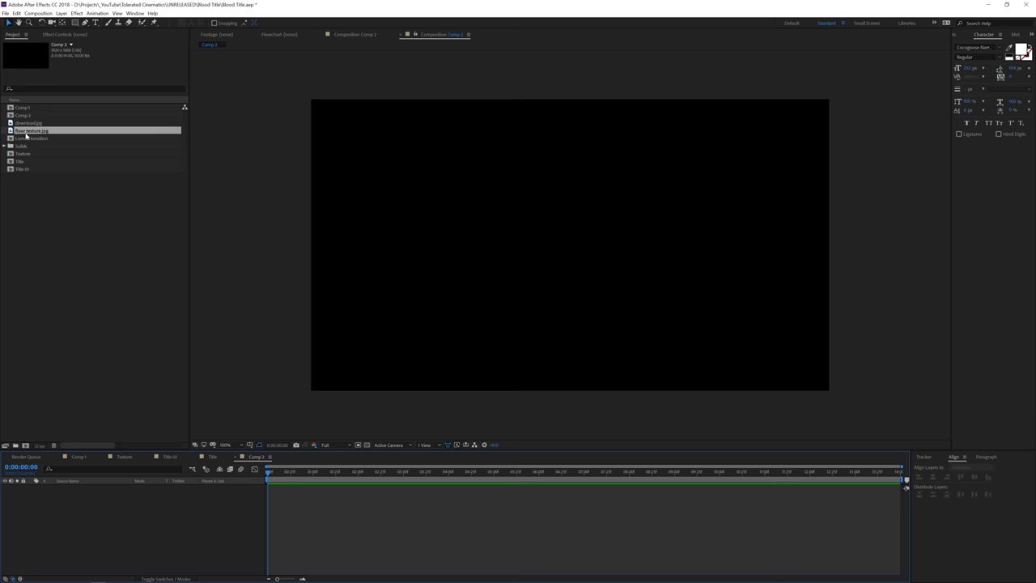
pyautogui.scroll(1, 568, 334)
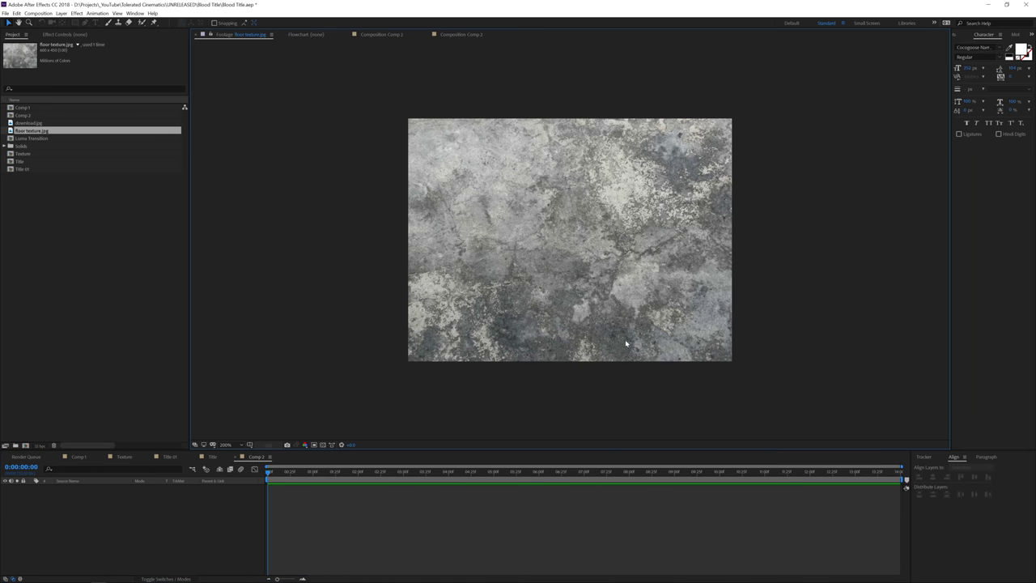
pyautogui.press('.')
pyautogui.press(',')
# - Open the existing Texture composition and scrub through it to examine the moving red liquid surface
pyautogui.doubleClick(19, 153)
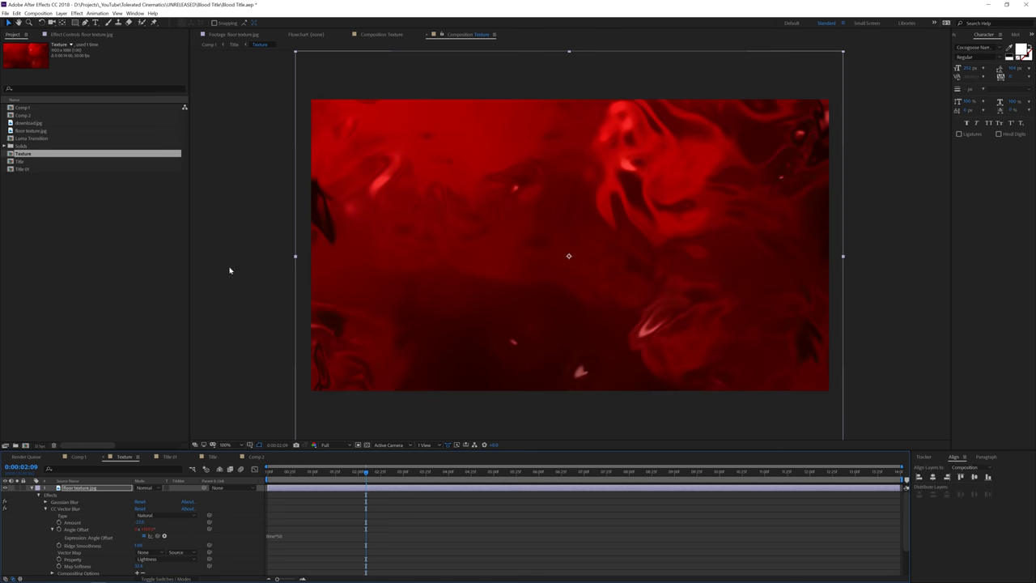
pyautogui.moveTo(366, 472); pyautogui.dragTo(322, 481)
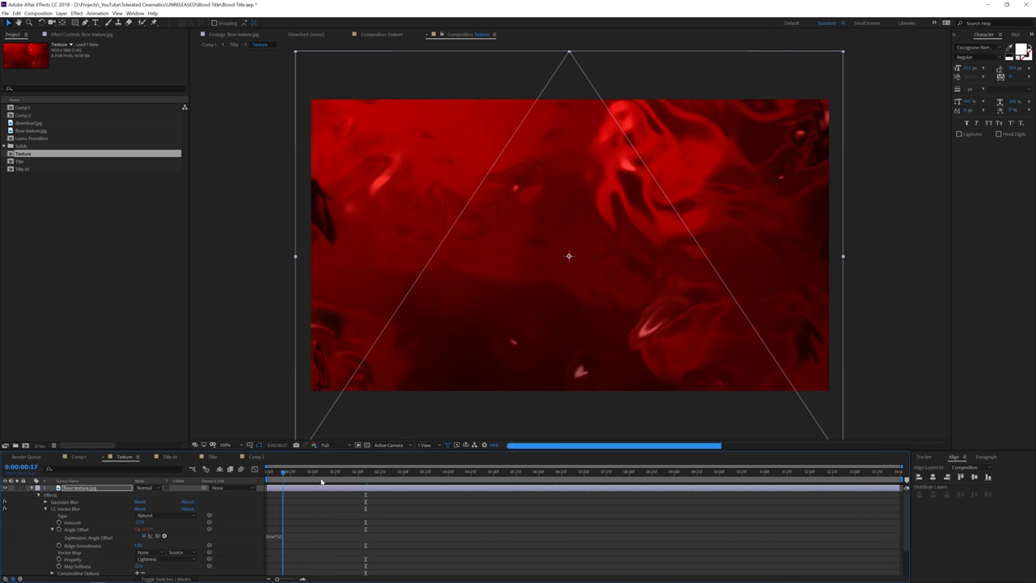
pyautogui.click(359, 478)
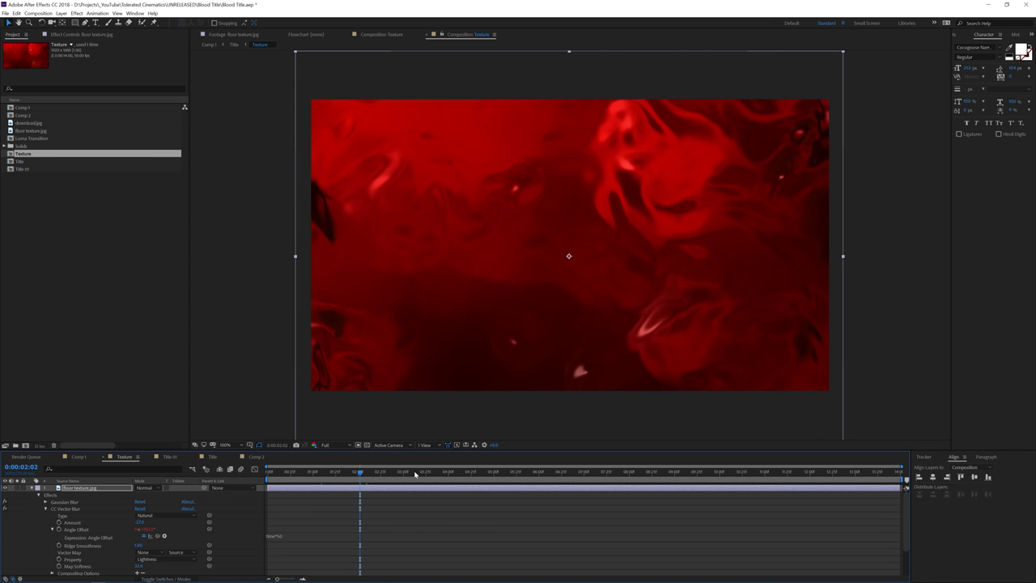
pyautogui.click(414, 477)
pyautogui.click(312, 478)
pyautogui.click(278, 477)
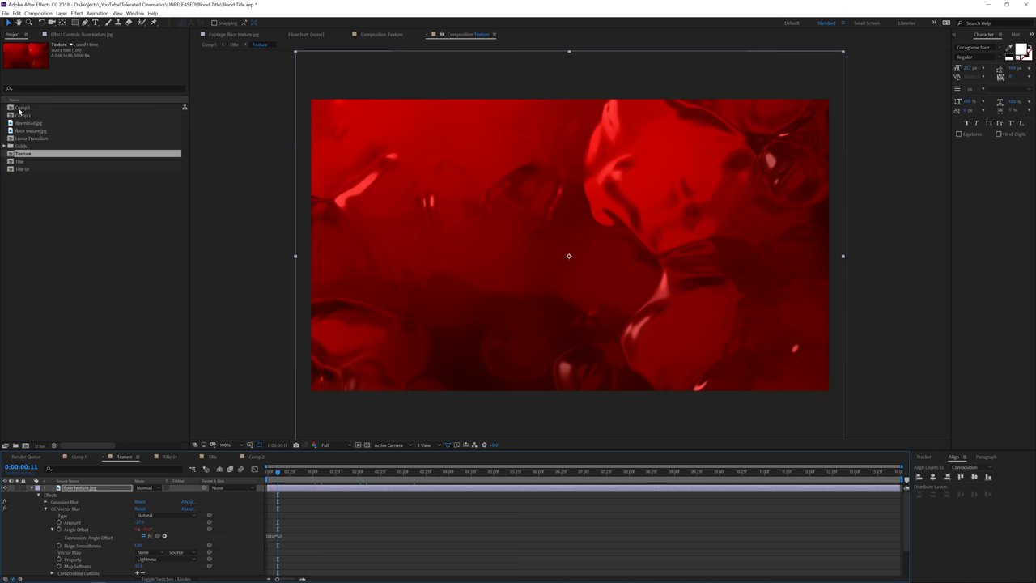
# - Switch to the empty Comp 2 and close the timelines of all other open compositions
pyautogui.click(30, 131)
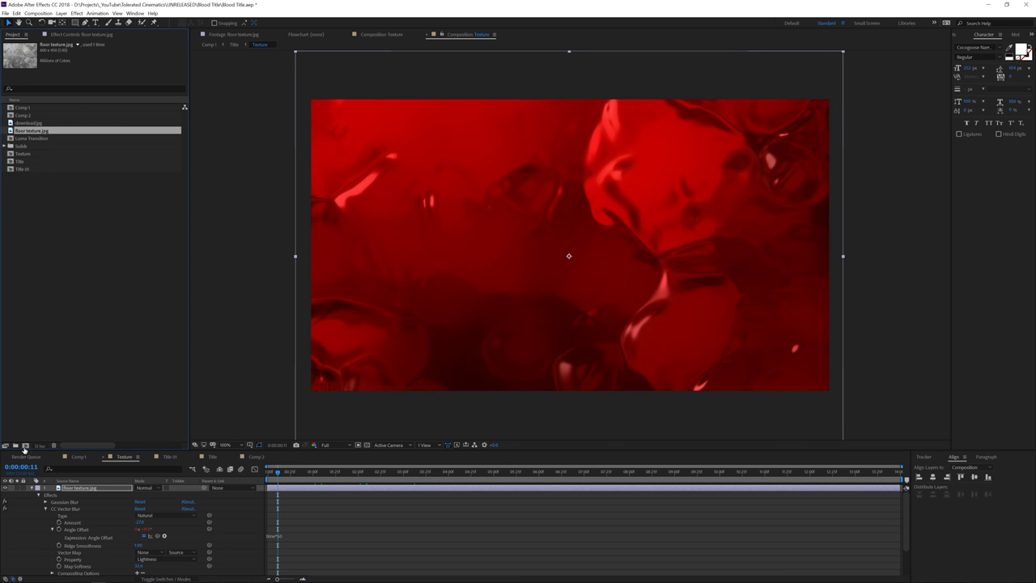
pyautogui.click(255, 456)
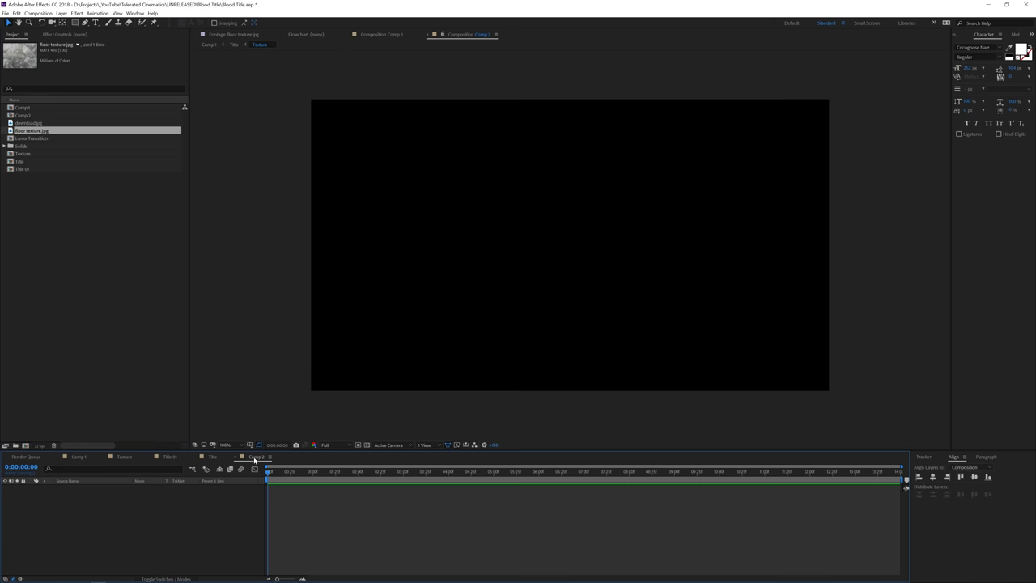
pyautogui.click(58, 458)
pyautogui.click(57, 458)
pyautogui.click(57, 458)
pyautogui.click(57, 458)
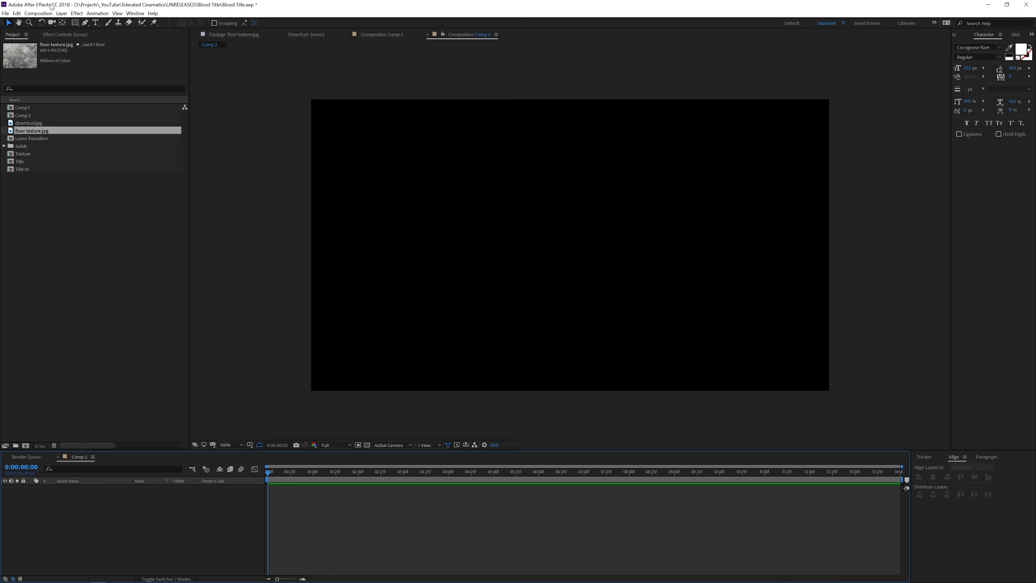
# - Rename the empty composition Comp 2 as "Tut main comp" in its composition settings
pyautogui.click(38, 12)
pyautogui.click(62, 37)
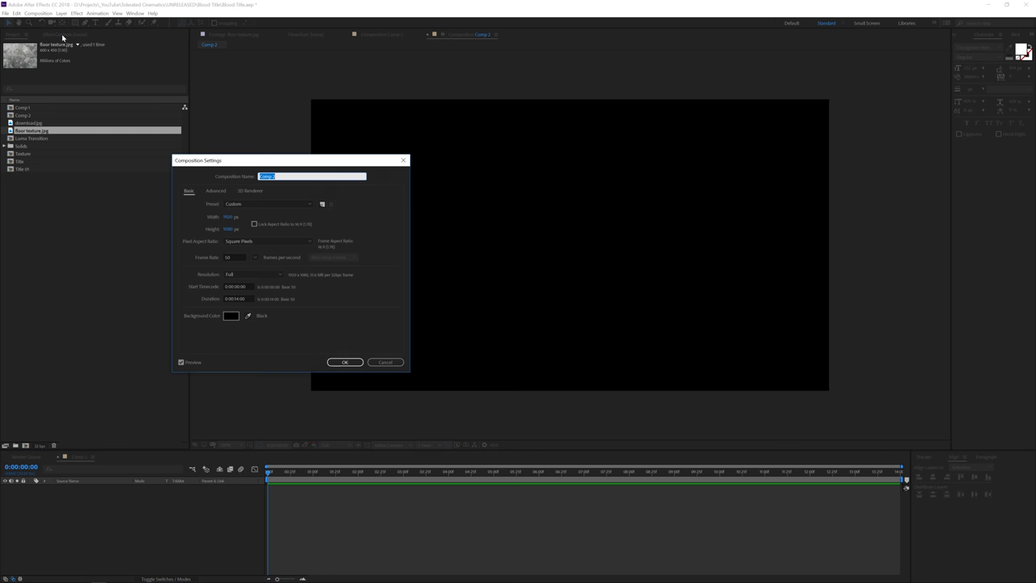
pyautogui.write('E')
pyautogui.write('ut main comp')
pyautogui.press('Return')
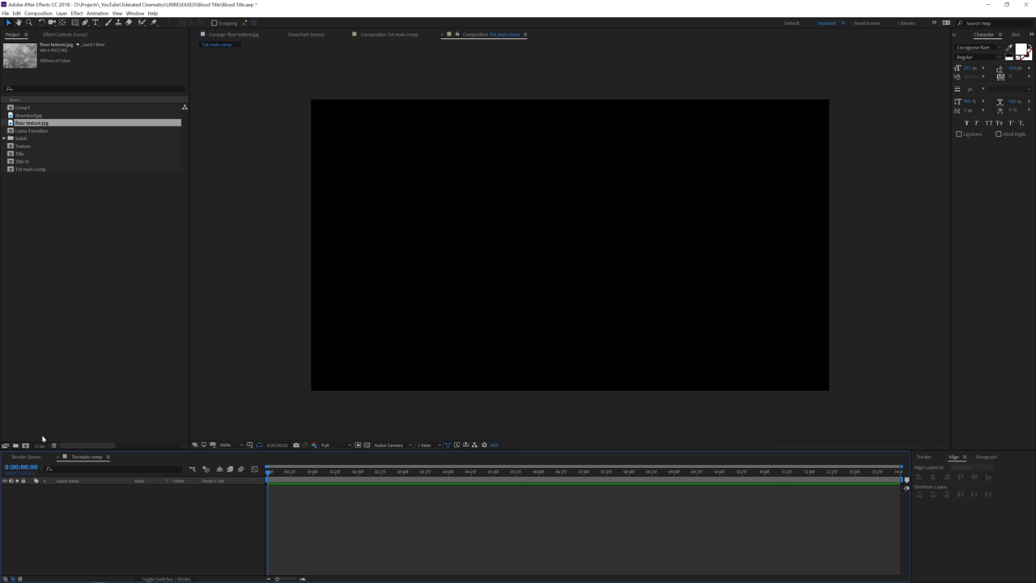
# - Create another 1920 × 1080, 50 fps, 14-second composition named "Texture"
pyautogui.click(25, 445)
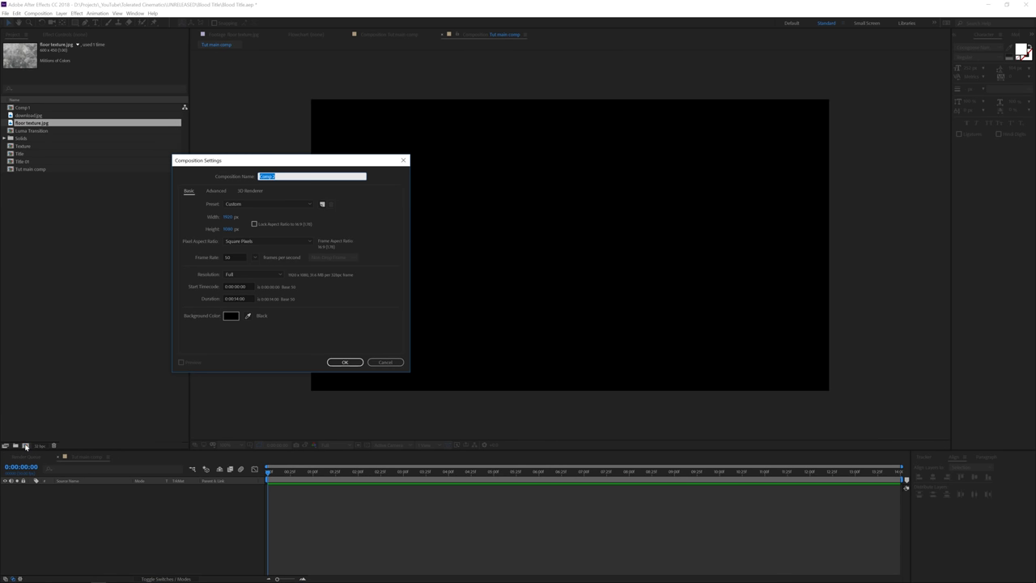
pyautogui.write('Back')
pyautogui.press('BackSpace')
pyautogui.press('BackSpace')
pyautogui.press('BackSpace')
pyautogui.write('l')
pyautogui.click(346, 362)
# - Add floor texture.jpg to the new Texture composition and scale it up until it covers the whole frame
pyautogui.click(34, 123)
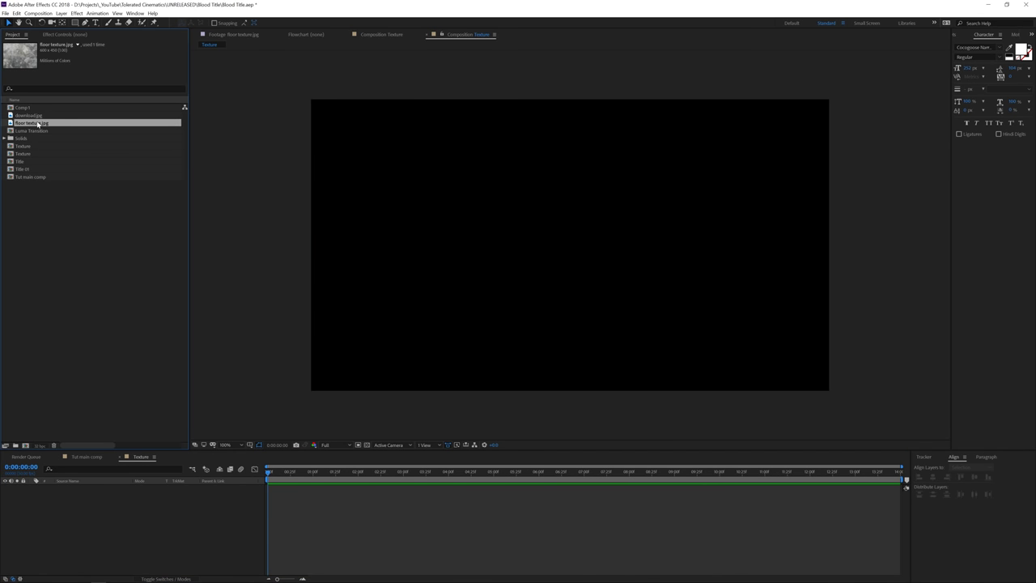
pyautogui.moveTo(37, 123); pyautogui.dragTo(116, 509)
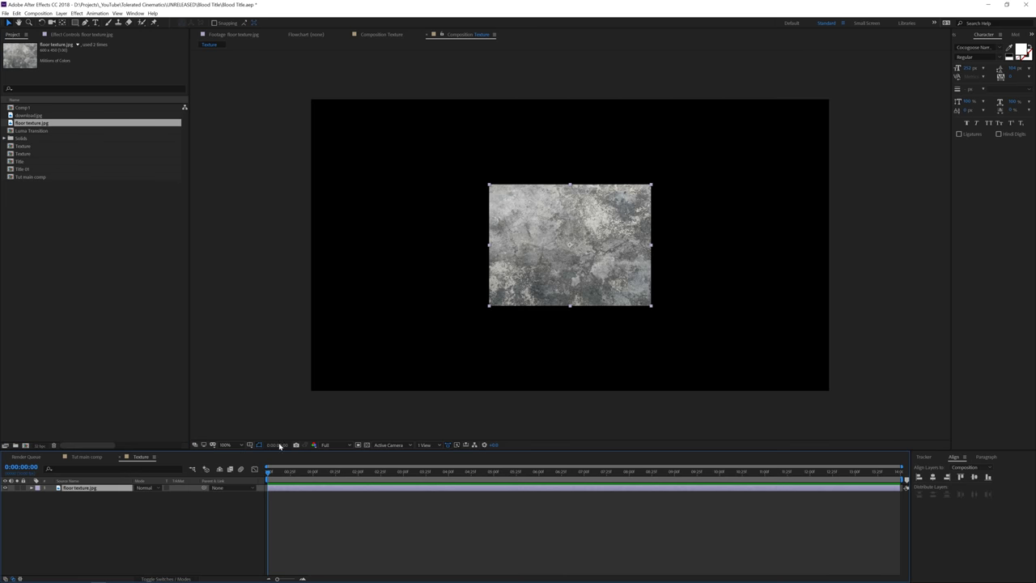
pyautogui.moveTo(489, 306); pyautogui.dragTo(153, 453)
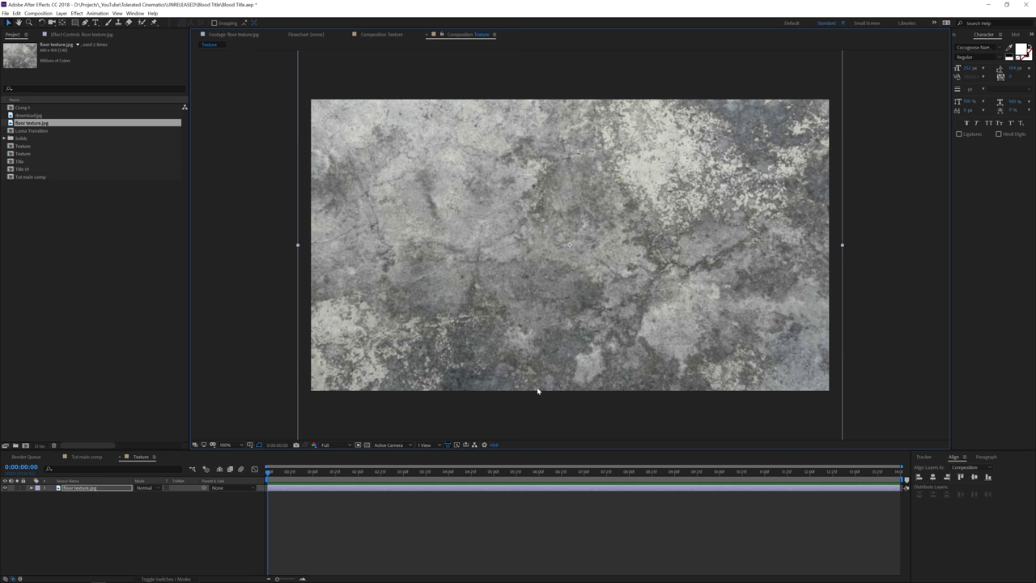
pyautogui.click(562, 311)
# - Apply a Gaussian Blur to the floor texture layer with Blurriness set to 25
pyautogui.click(80, 13)
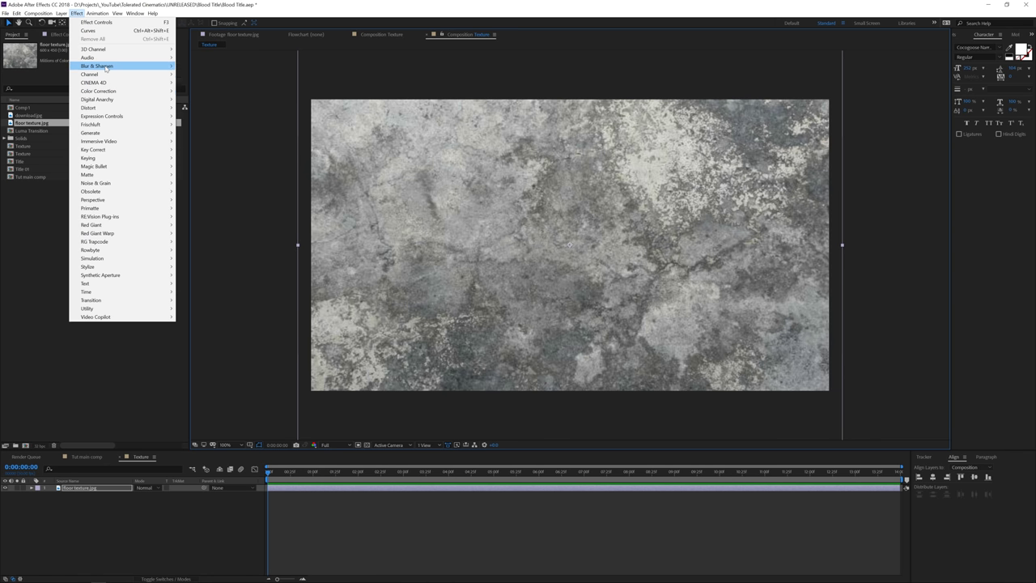
pyautogui.moveTo(106, 67)
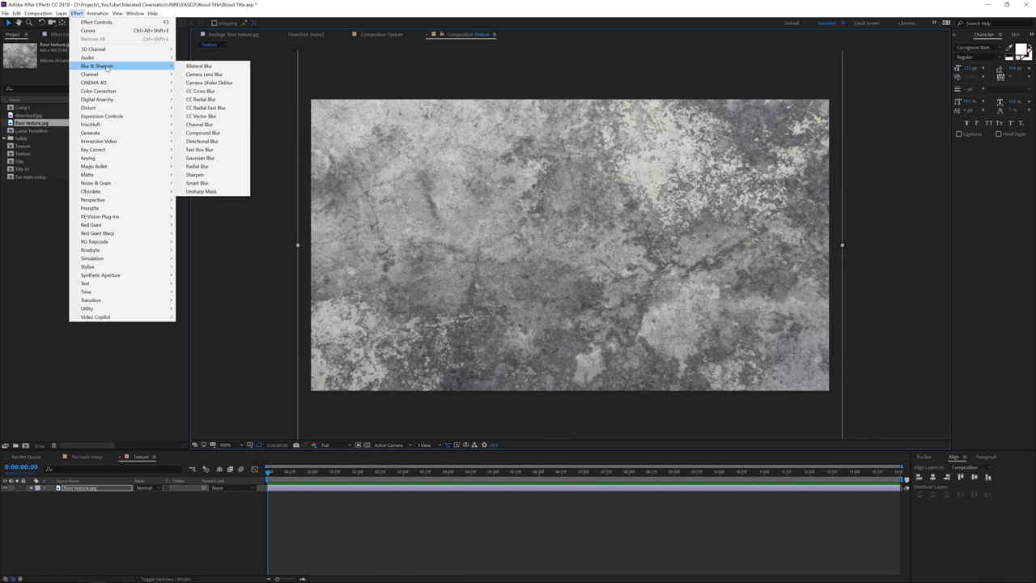
pyautogui.click(212, 158)
pyautogui.click(105, 59)
pyautogui.write('50')
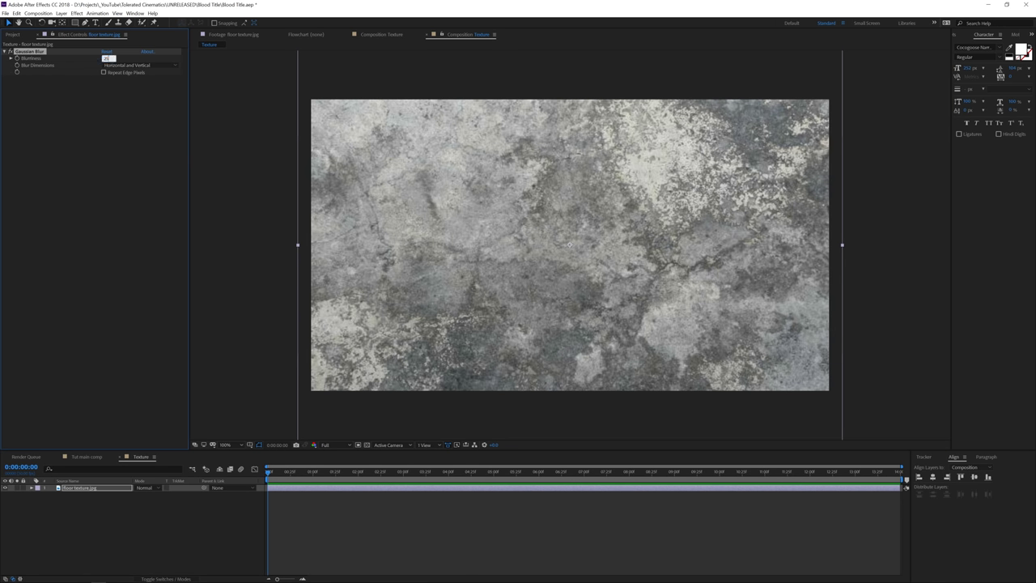
pyautogui.press('Return')
pyautogui.moveTo(345, 473); pyautogui.dragTo(542, 472)
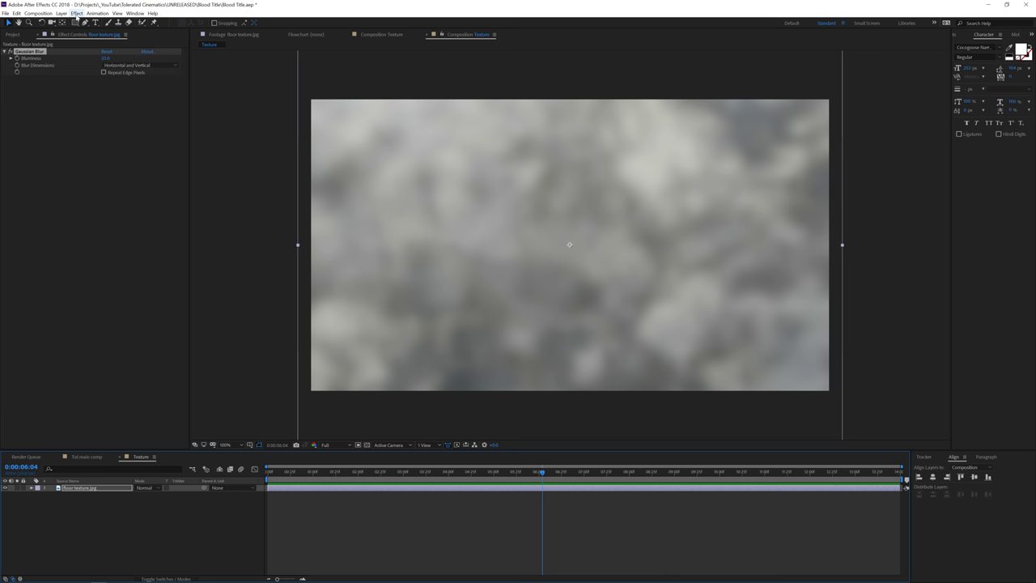
# - Apply CC Vector Blur to the floor texture layer and lower its Amount to about -75
pyautogui.click(77, 14)
pyautogui.moveTo(106, 70)
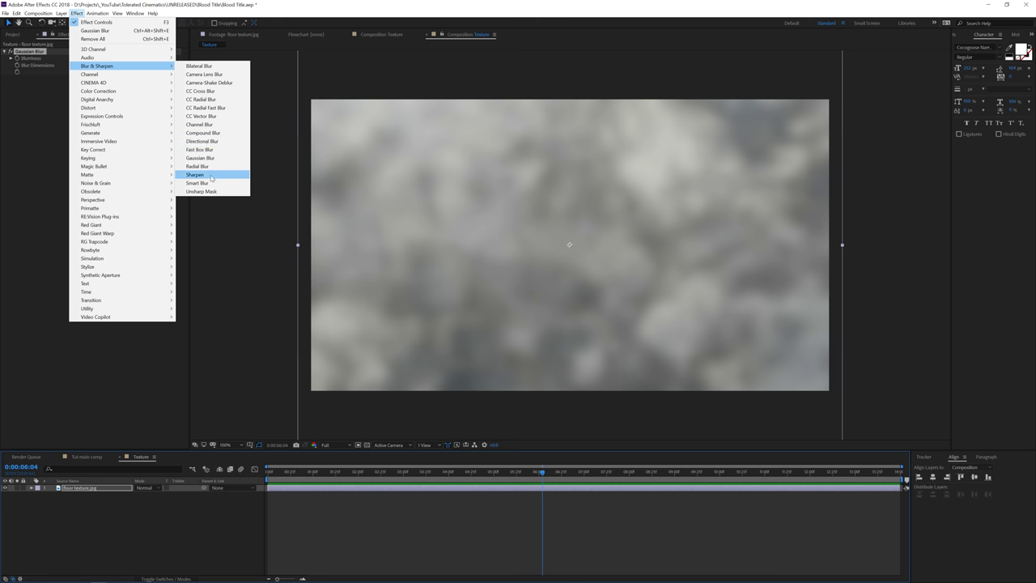
pyautogui.click(202, 116)
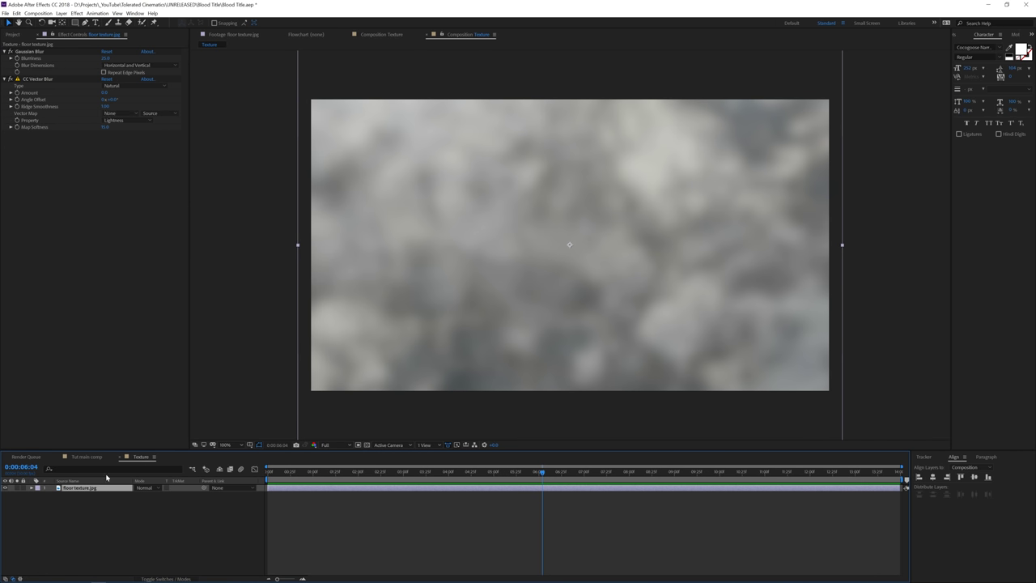
pyautogui.moveTo(103, 93); pyautogui.dragTo(78, 98)
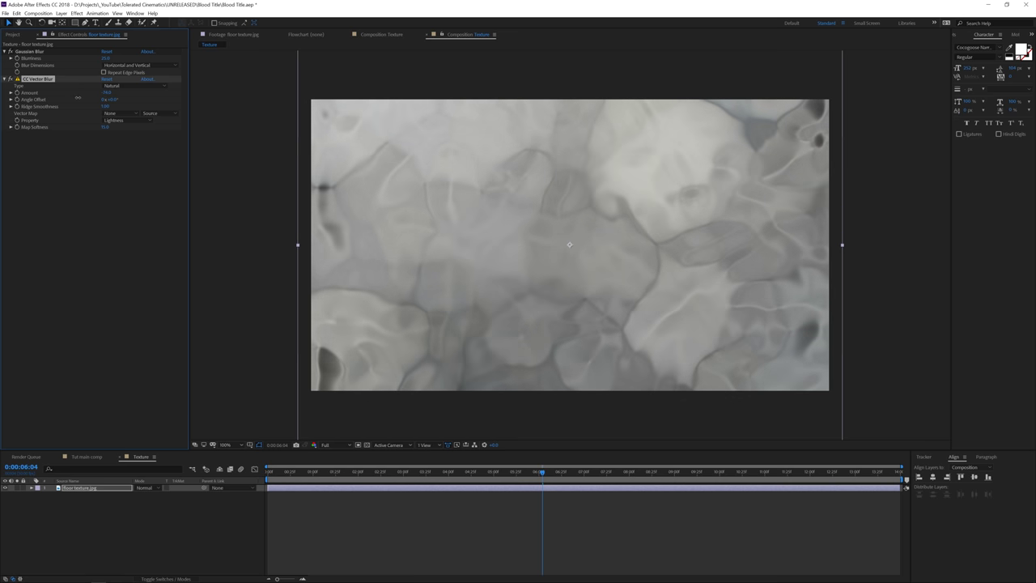
pyautogui.moveTo(395, 474)
pyautogui.mouseDown()
pyautogui.moveTo(327, 474)
pyautogui.moveTo(399, 474)
pyautogui.mouseUp()
pyautogui.click(498, 472)
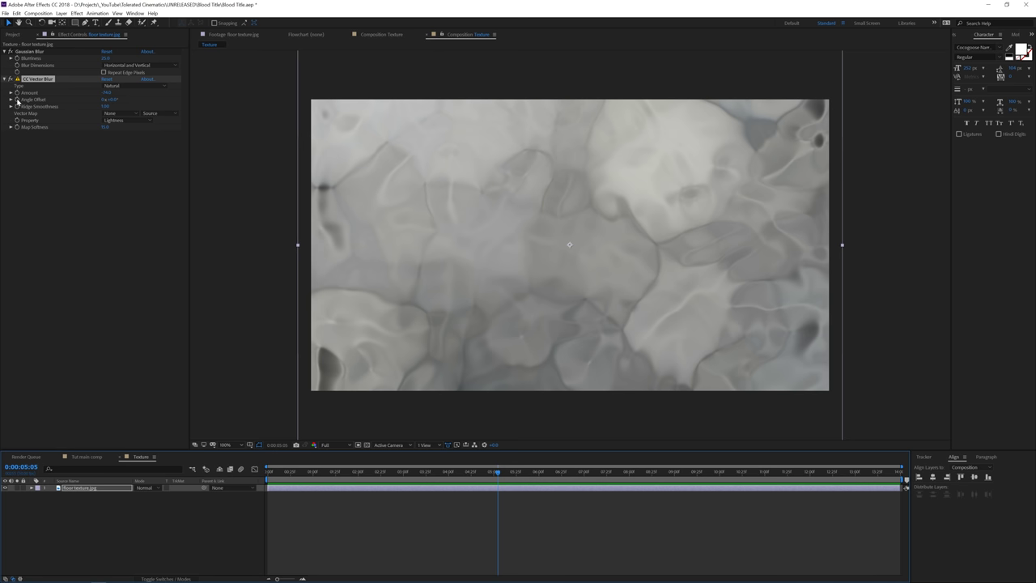
# - Animate the CC Vector Blur's Angle Offset with the expression time*50 and scrub through the motion to check it
pyautogui.keyDown('alt'); pyautogui.click(17, 100); pyautogui.keyUp('alt')
pyautogui.press('BackSpace')
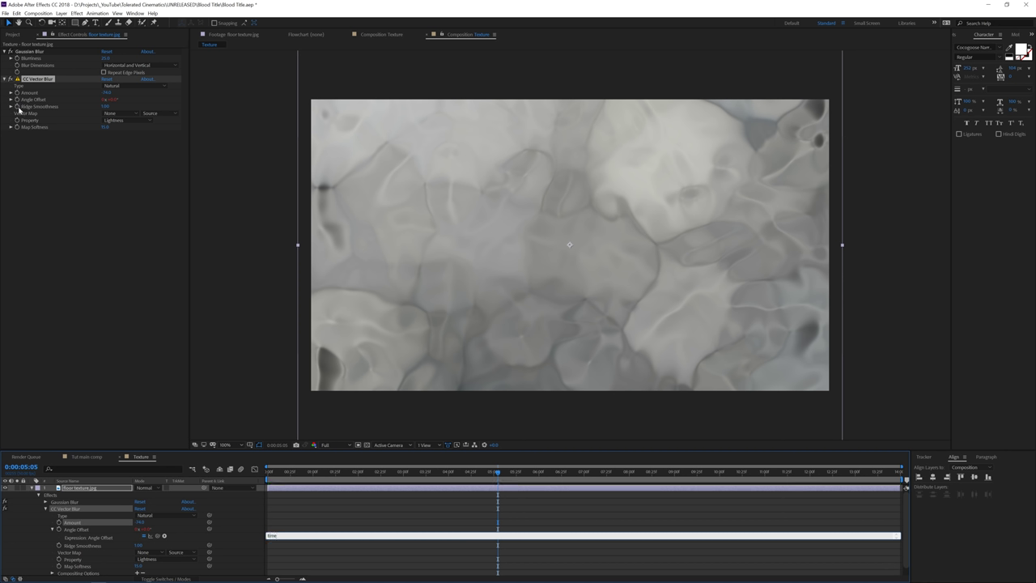
pyautogui.write('time*50')
pyautogui.click(299, 510)
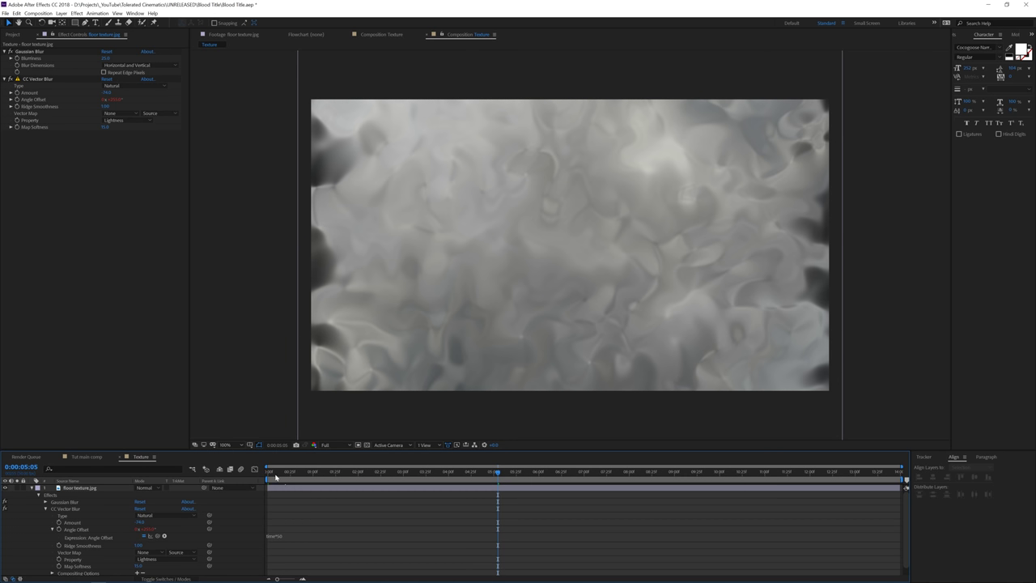
pyautogui.moveTo(275, 476); pyautogui.dragTo(413, 483)
pyautogui.click(318, 475)
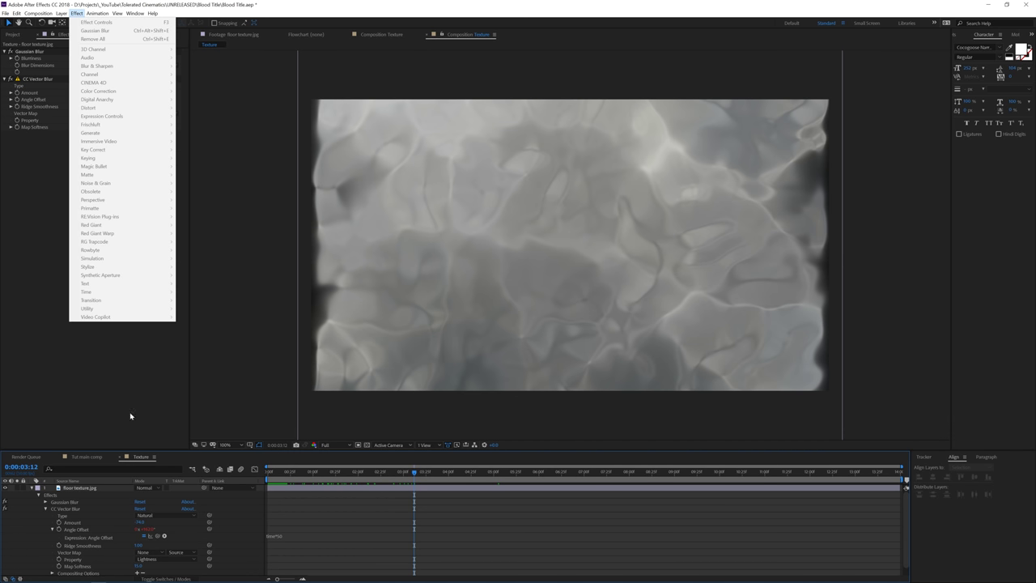
# - Apply the Tint color correction effect to the floor texture layer
pyautogui.click(95, 494)
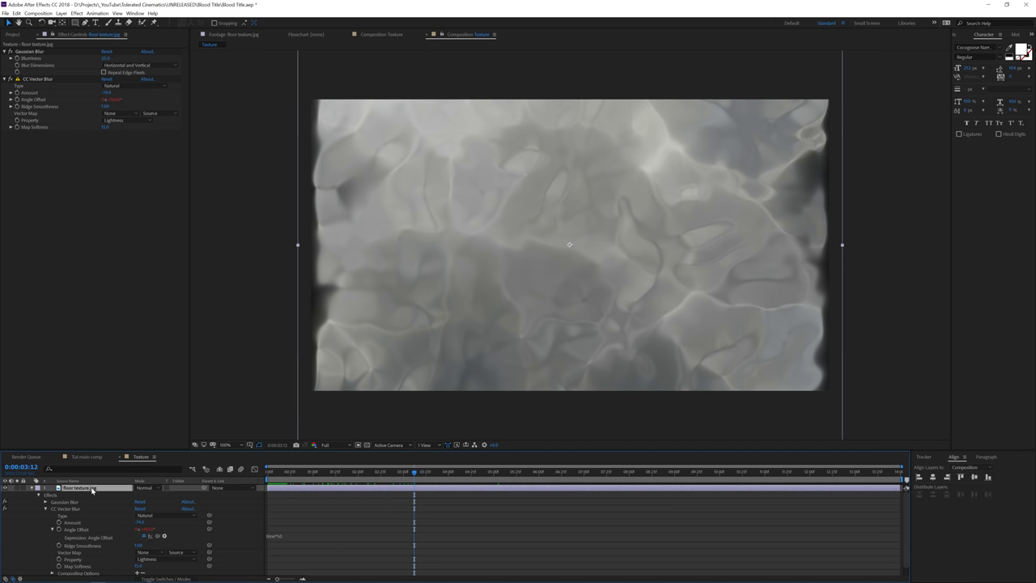
pyautogui.click(75, 14)
pyautogui.moveTo(104, 91)
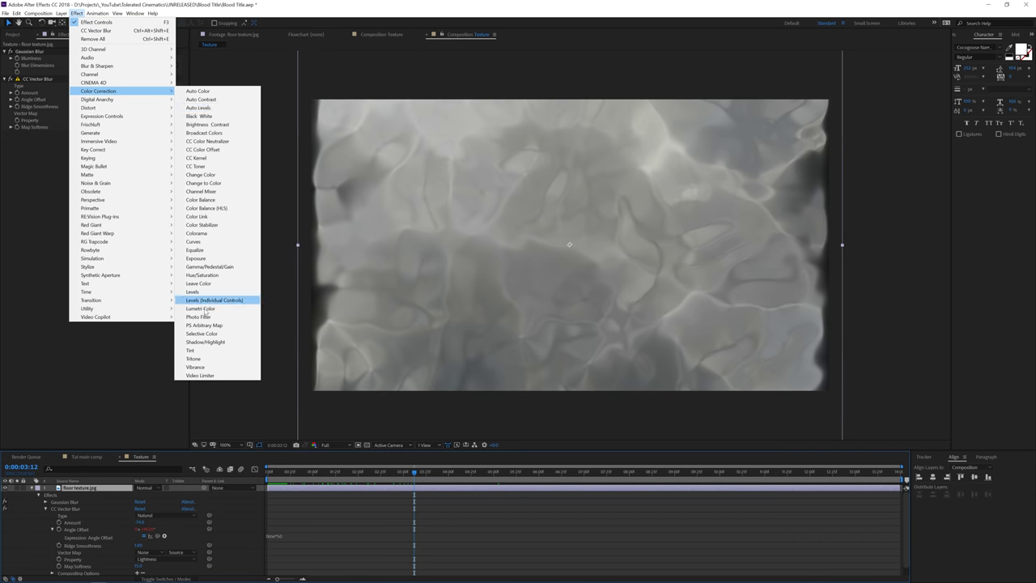
pyautogui.click(200, 350)
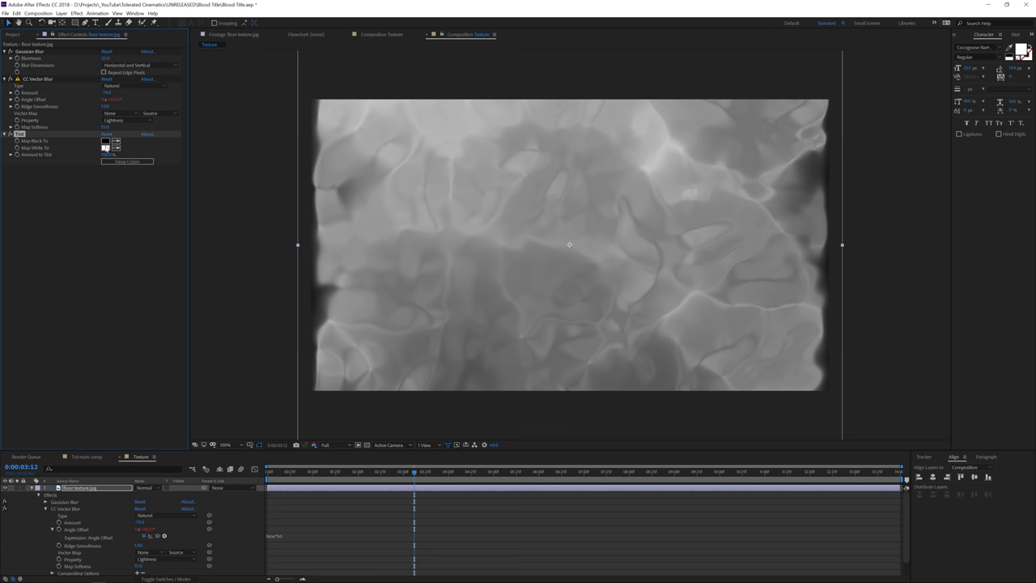
# - Set the Tint effect to map white to a deep blood red and black to a near-black shade, and preview the animation
pyautogui.click(104, 148)
pyautogui.click(200, 255)
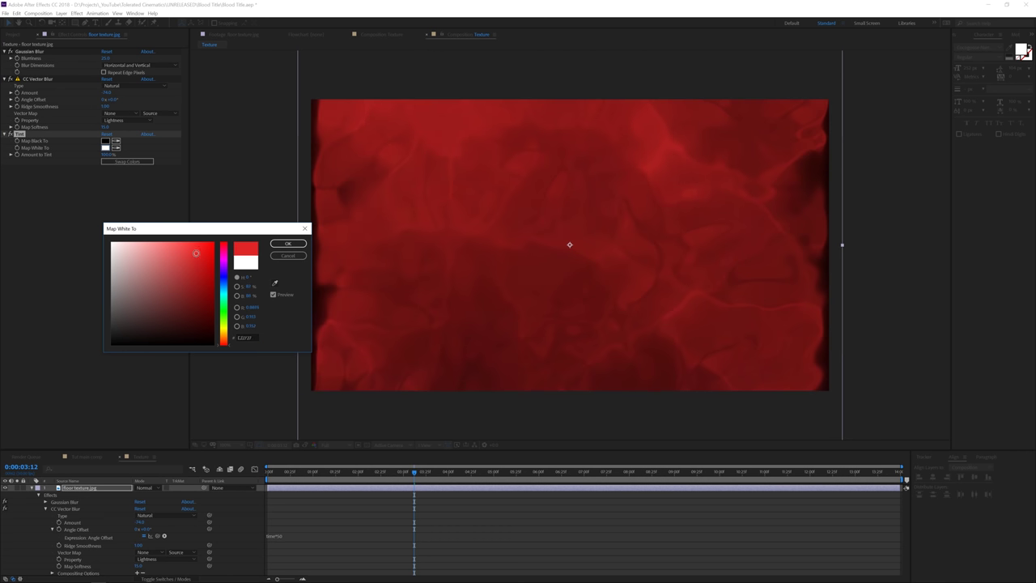
pyautogui.moveTo(200, 255); pyautogui.dragTo(202, 268)
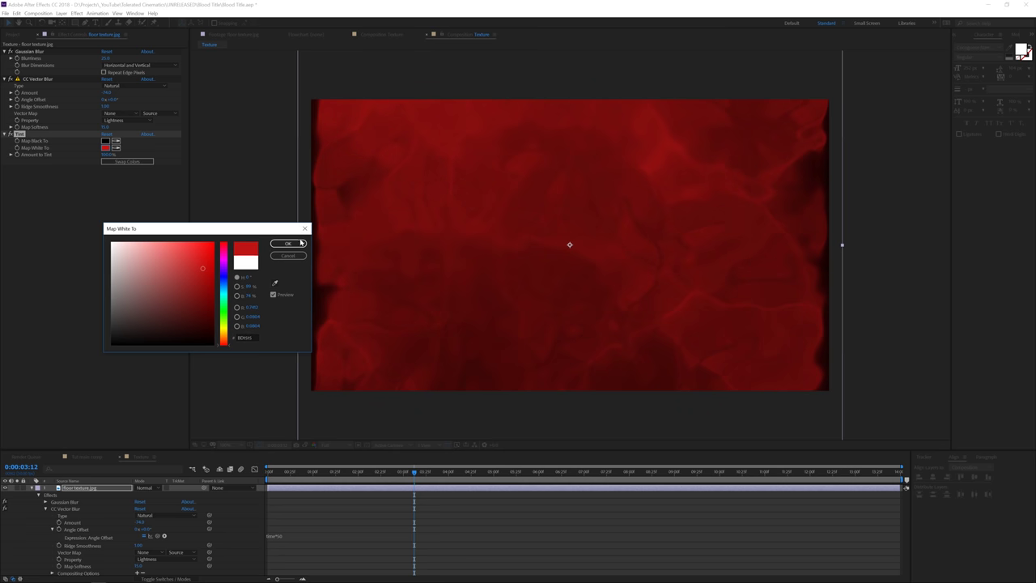
pyautogui.click(288, 244)
pyautogui.click(106, 142)
pyautogui.moveTo(191, 330)
pyautogui.mouseDown()
pyautogui.moveTo(205, 309)
pyautogui.moveTo(210, 343)
pyautogui.mouseUp()
pyautogui.click(288, 244)
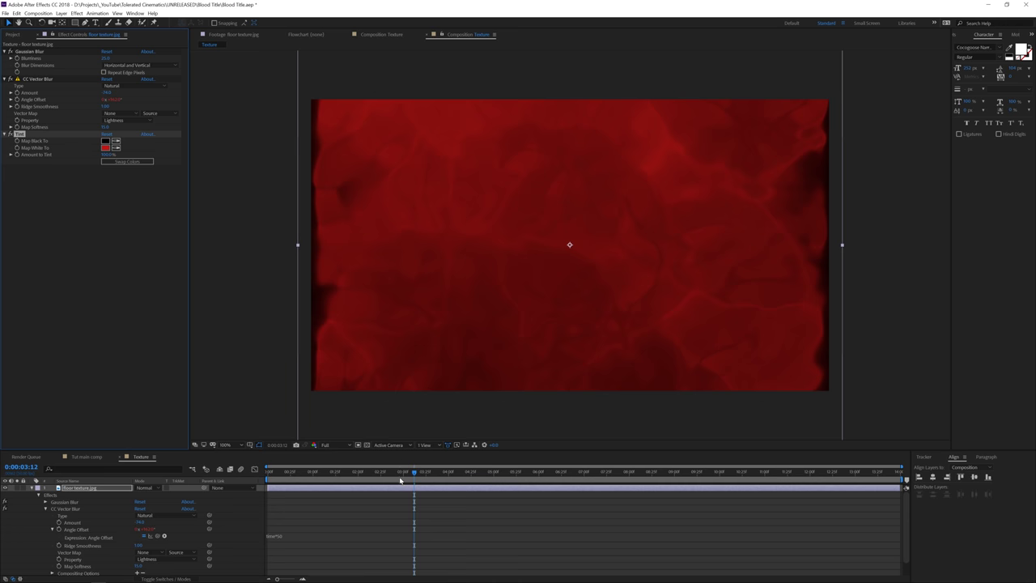
pyautogui.press('Home')
pyautogui.press('space')
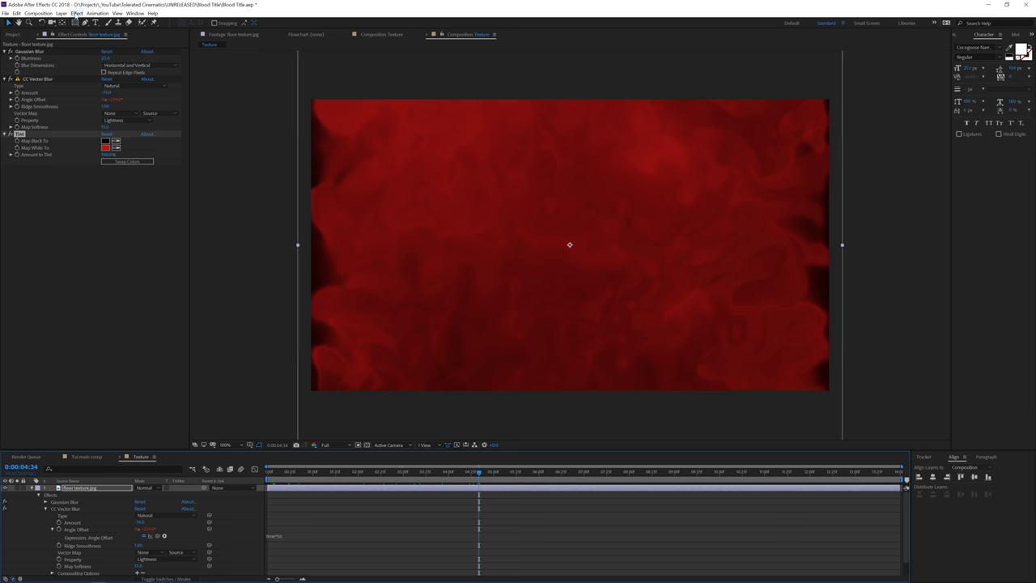
# - Find the CC Glass effect and apply it to the floor texture layer
pyautogui.click(76, 13)
pyautogui.moveTo(112, 107)
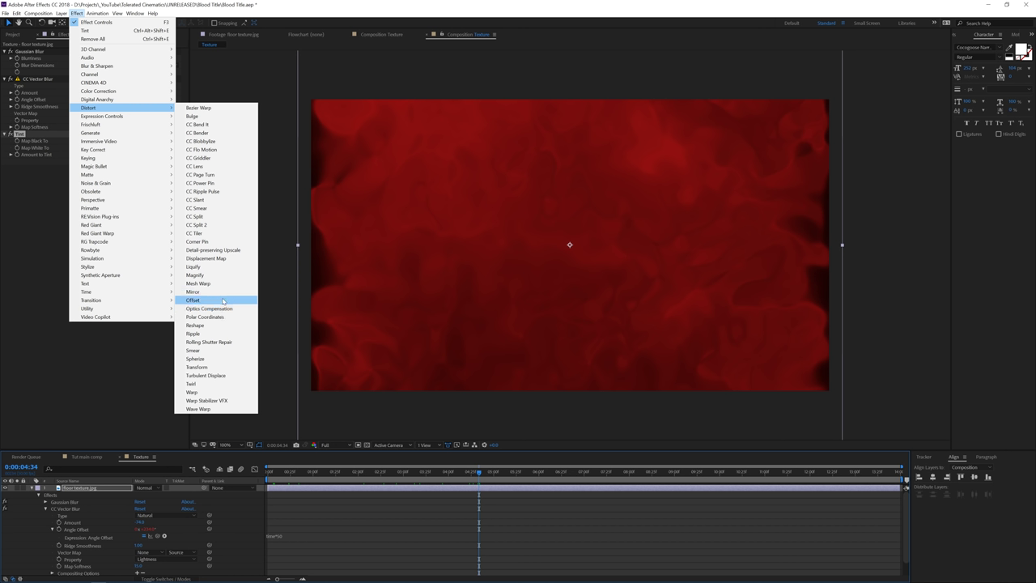
pyautogui.click(970, 50)
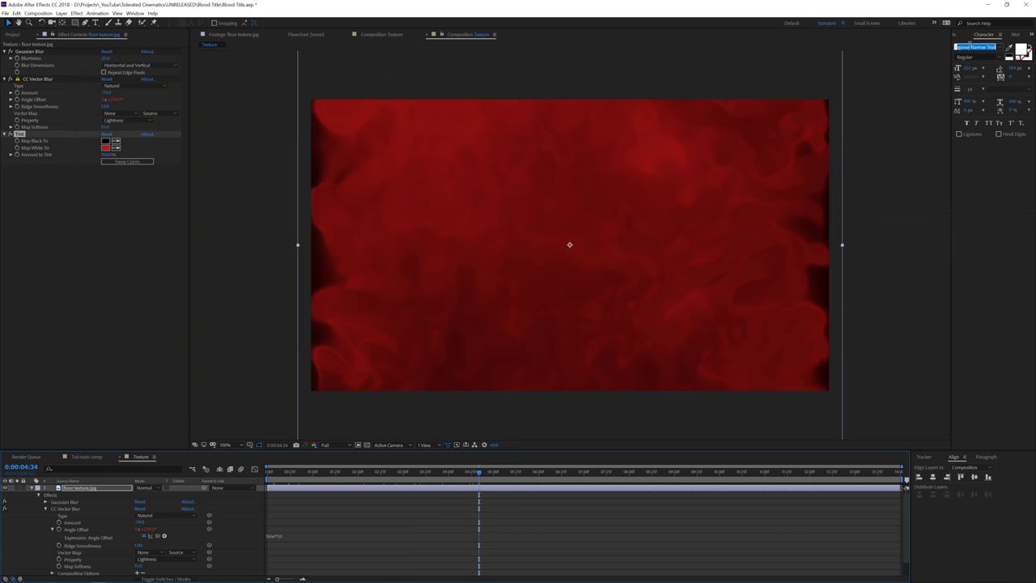
pyautogui.click(969, 37)
pyautogui.click(962, 35)
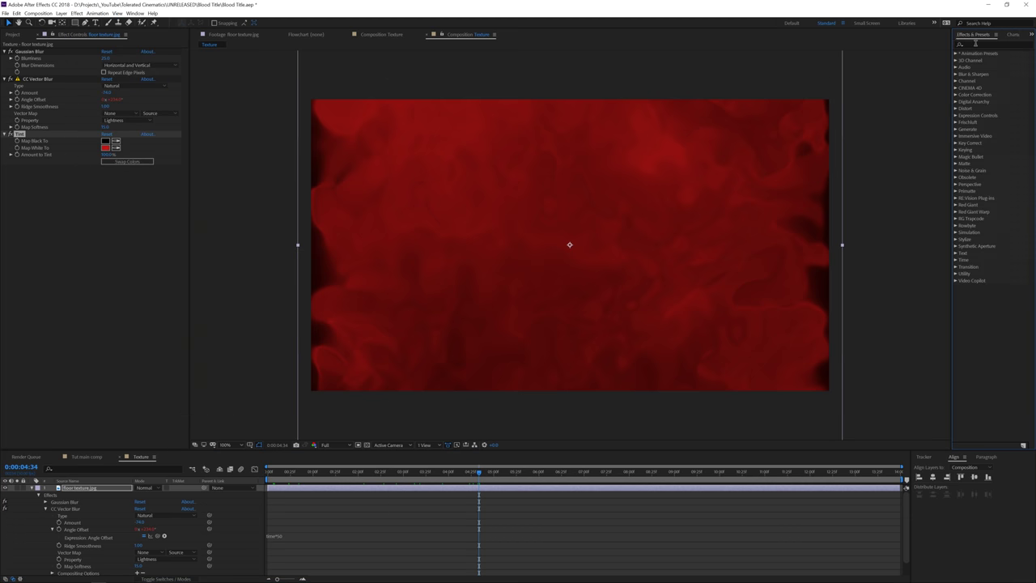
pyautogui.click(975, 45)
pyautogui.write('cc glass')
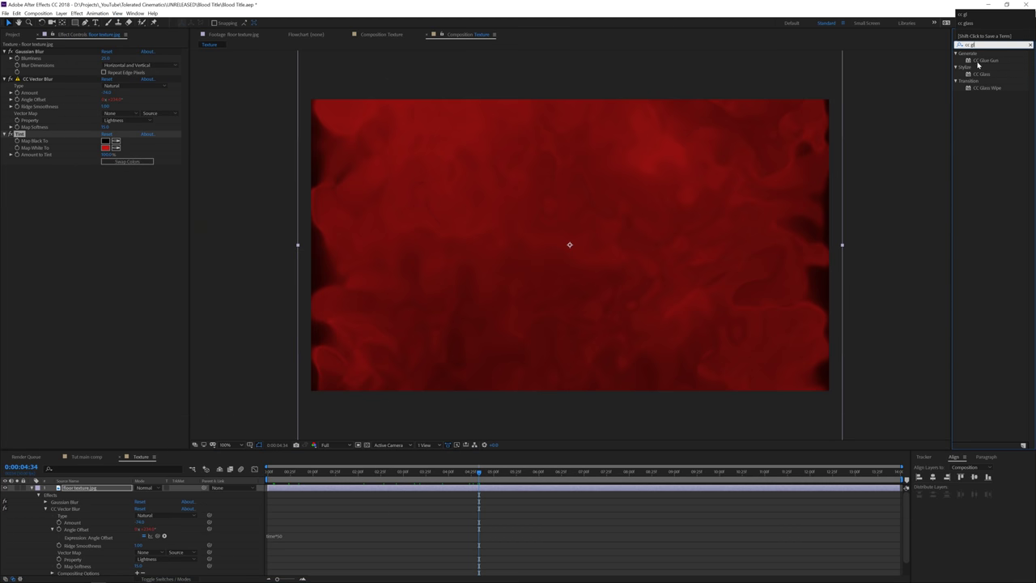
pyautogui.moveTo(979, 60); pyautogui.dragTo(534, 299)
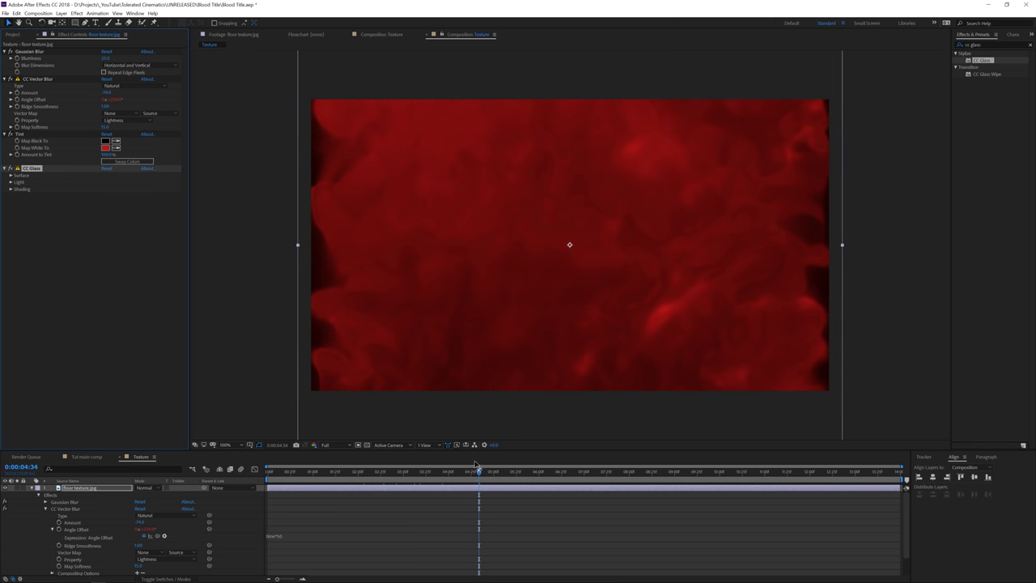
# - Set CC Glass's surface Bump Map to None and raise its Height and Displacement for a wetter, more raised look
pyautogui.click(11, 175)
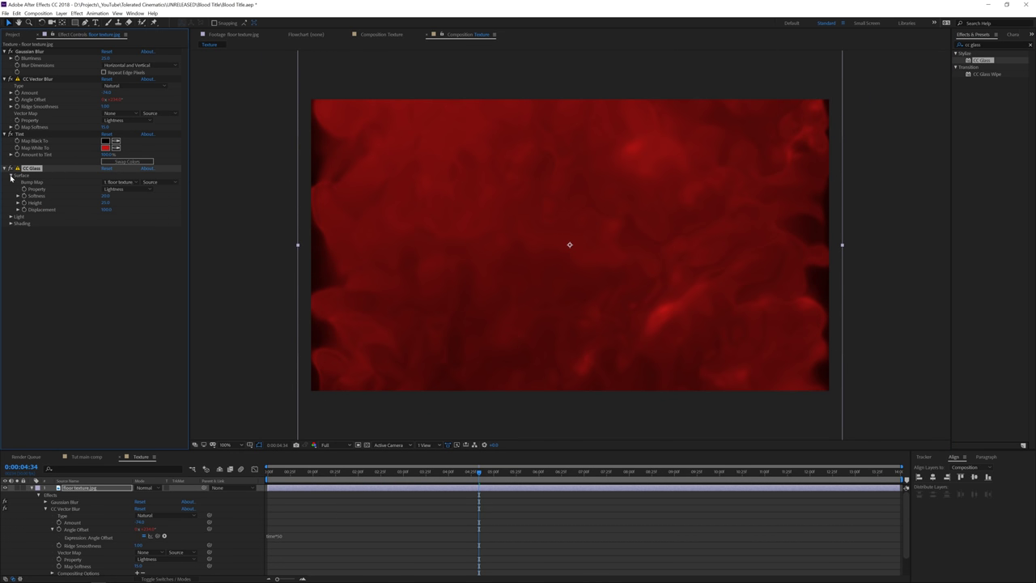
pyautogui.click(119, 182)
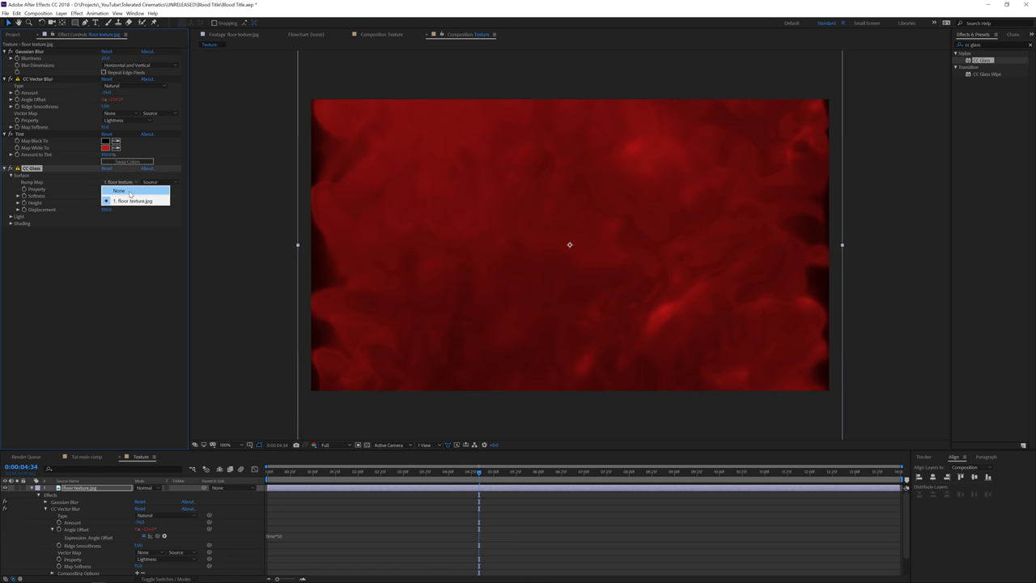
pyautogui.click(129, 190)
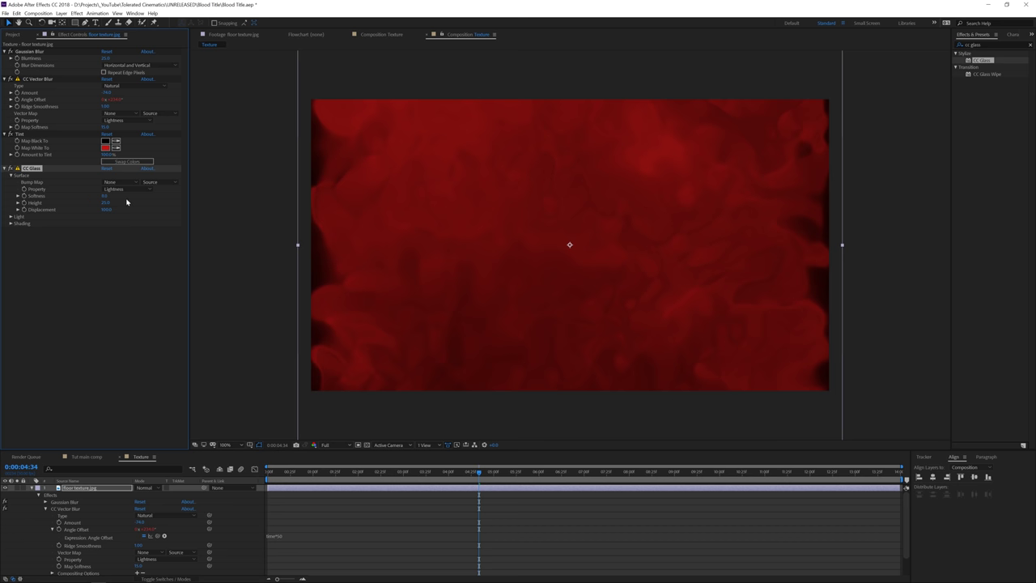
pyautogui.moveTo(107, 200); pyautogui.dragTo(144, 206)
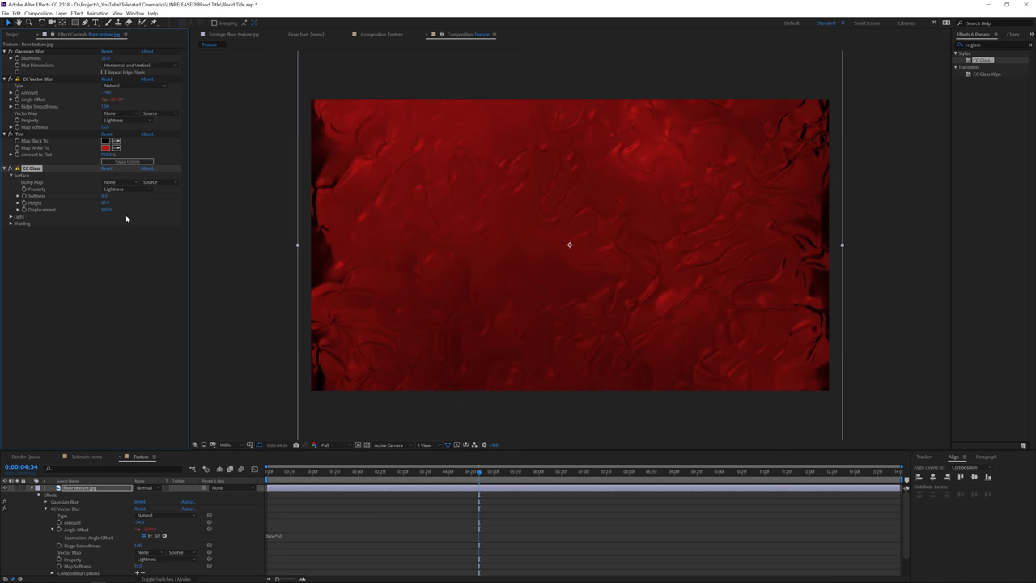
pyautogui.moveTo(105, 209); pyautogui.dragTo(182, 215)
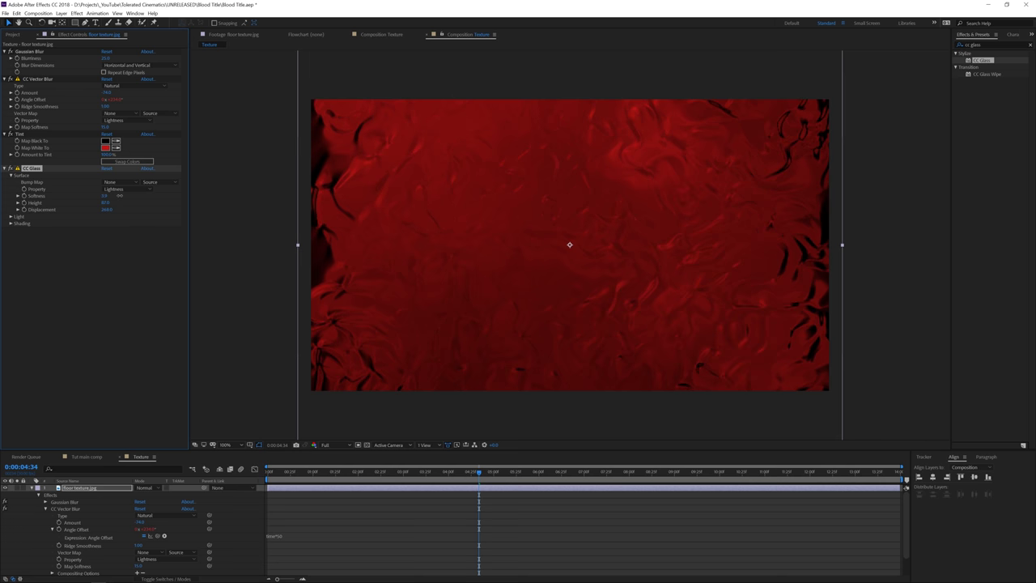
# - Enlarge the floor texture layer until its dark edges fall outside the frame, preview the motion and collapse the layer's properties
pyautogui.click(444, 471)
pyautogui.moveTo(408, 473); pyautogui.dragTo(433, 477)
pyautogui.press(',')
pyautogui.press(',')
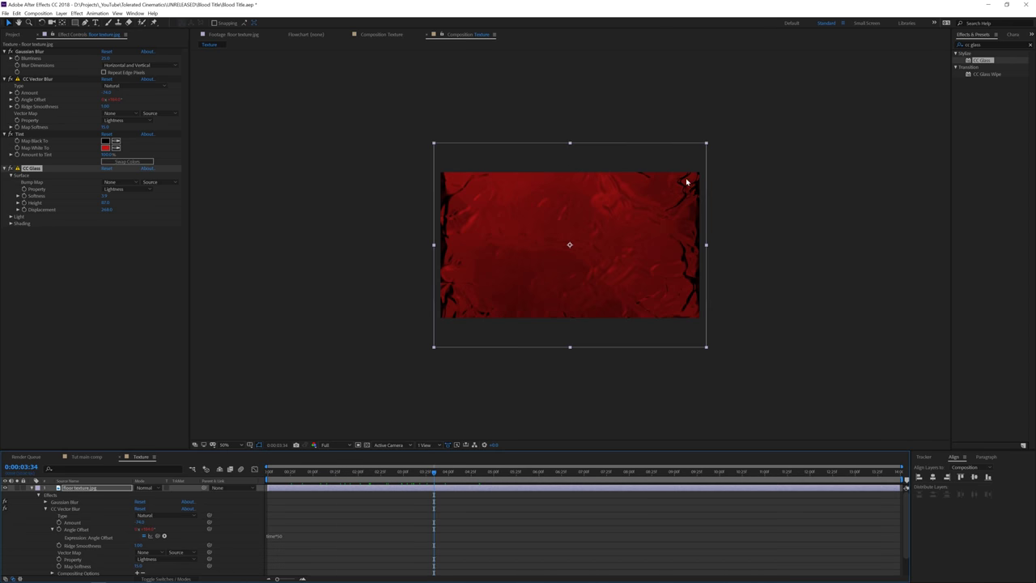
pyautogui.moveTo(704, 143); pyautogui.dragTo(769, 124)
pyautogui.press('.')
pyautogui.press('space')
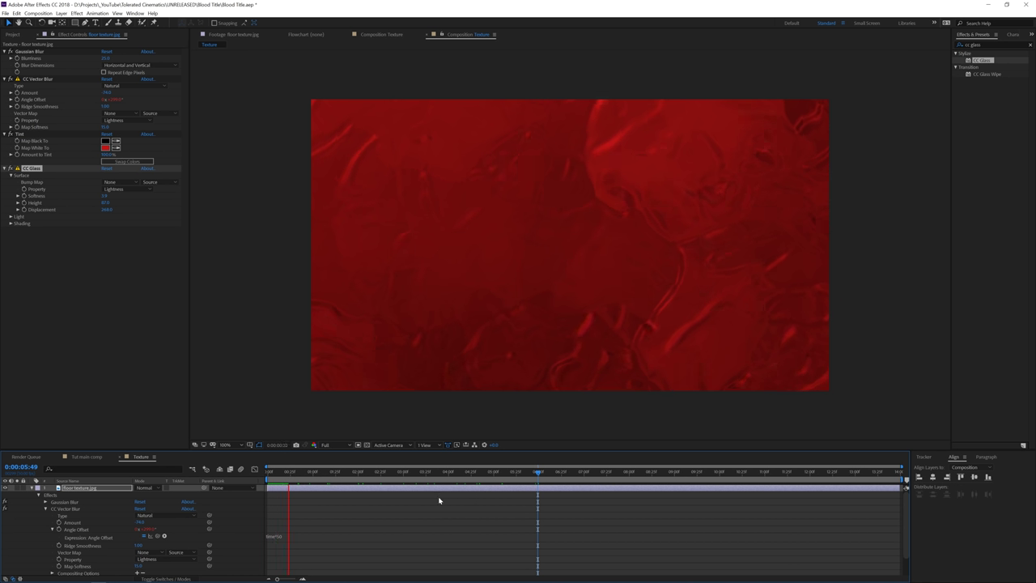
pyautogui.click(305, 483)
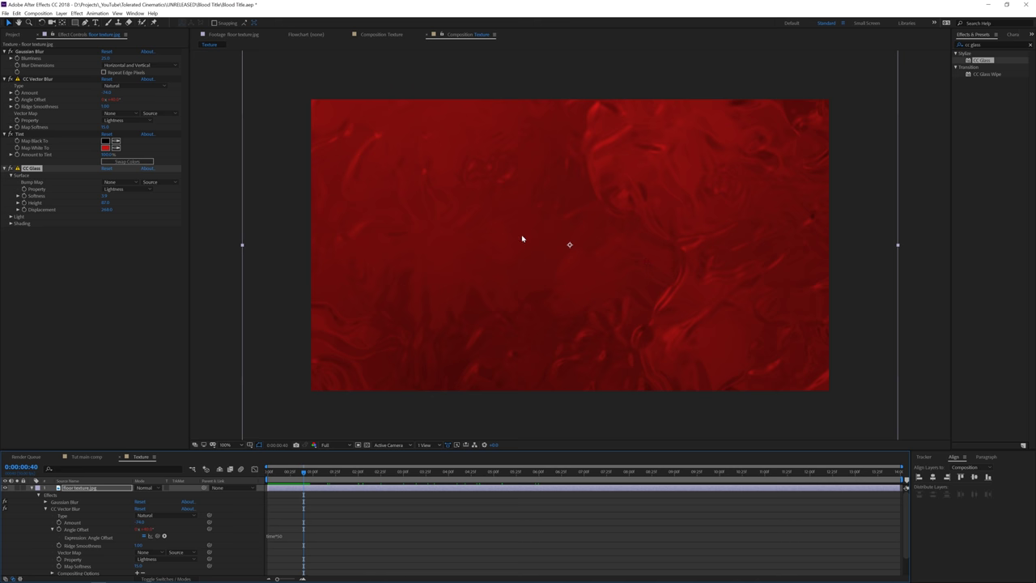
pyautogui.click(32, 489)
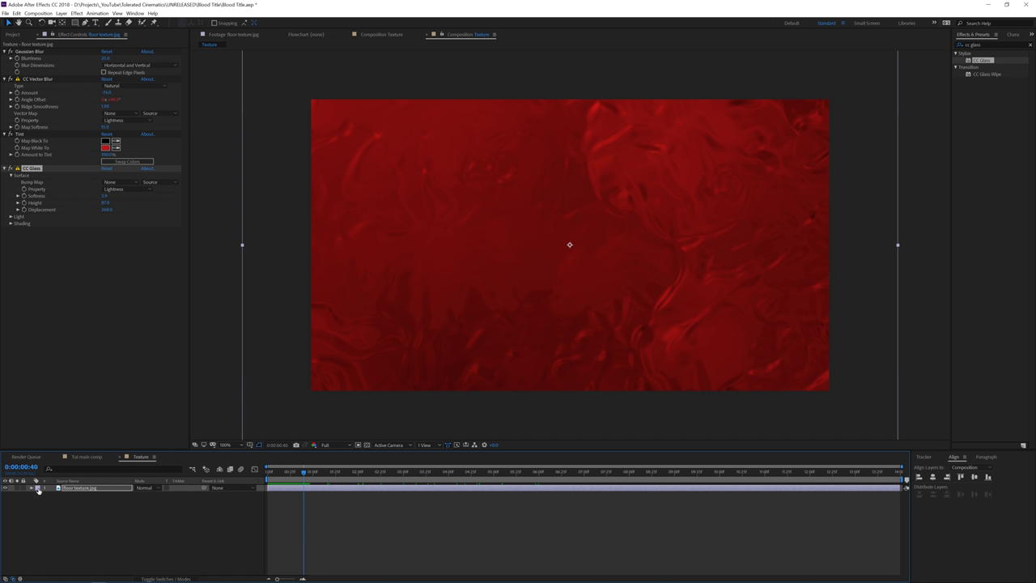
# - Add a white text layer reading BLOOD in the Tut main comp composition
pyautogui.click(87, 457)
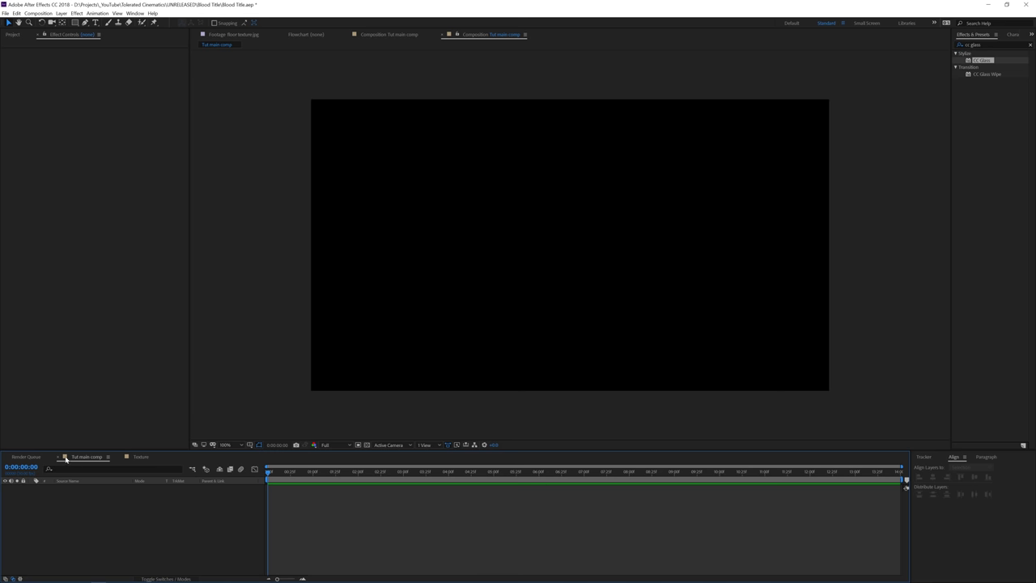
pyautogui.click(96, 22)
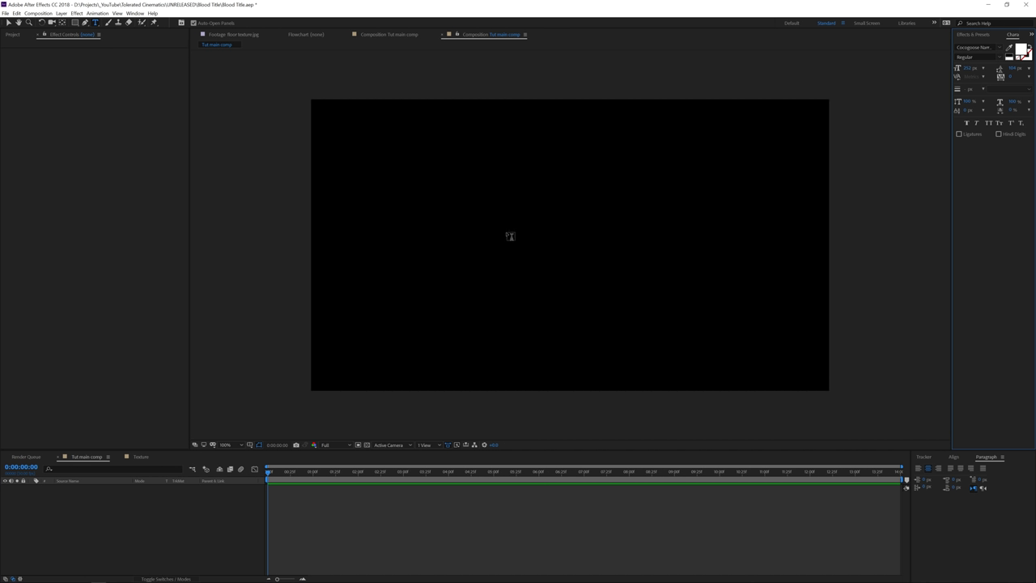
pyautogui.click(505, 240)
pyautogui.write('BLOOD')
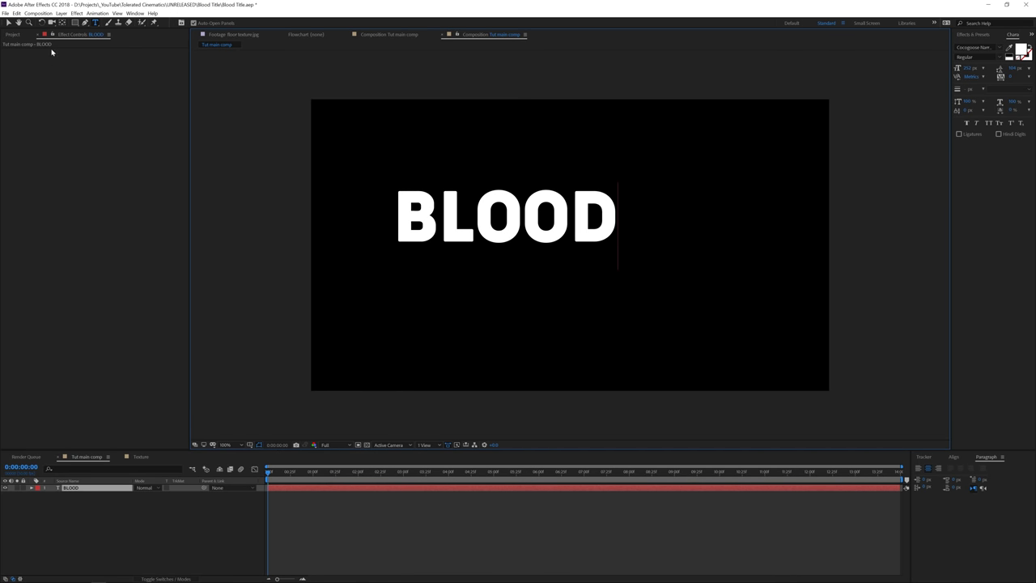
# - Center the BLOOD text layer horizontally and vertically in the composition
pyautogui.click(10, 22)
pyautogui.hotkey('ctrl', 'home')
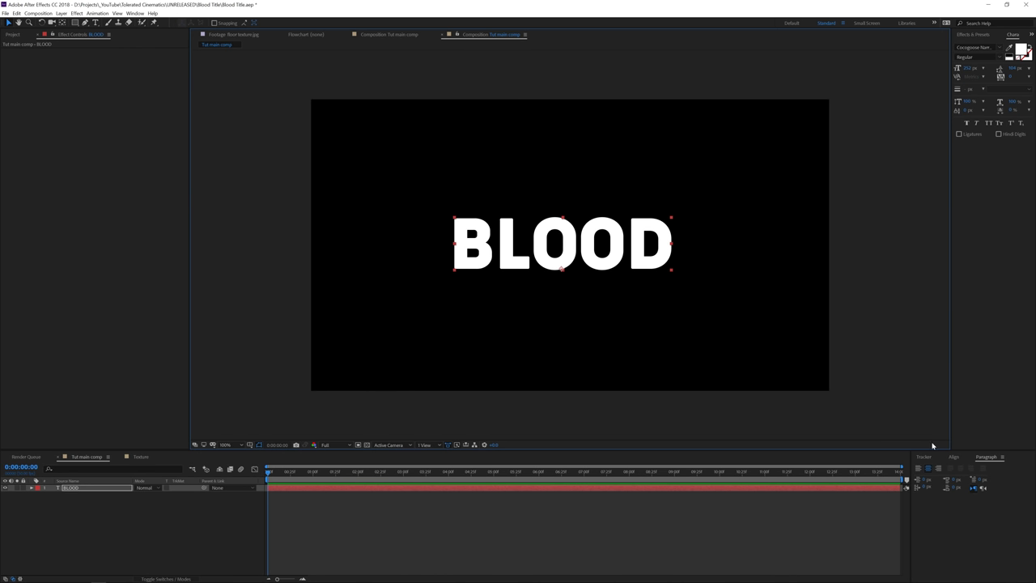
pyautogui.click(954, 456)
pyautogui.click(933, 477)
pyautogui.click(974, 477)
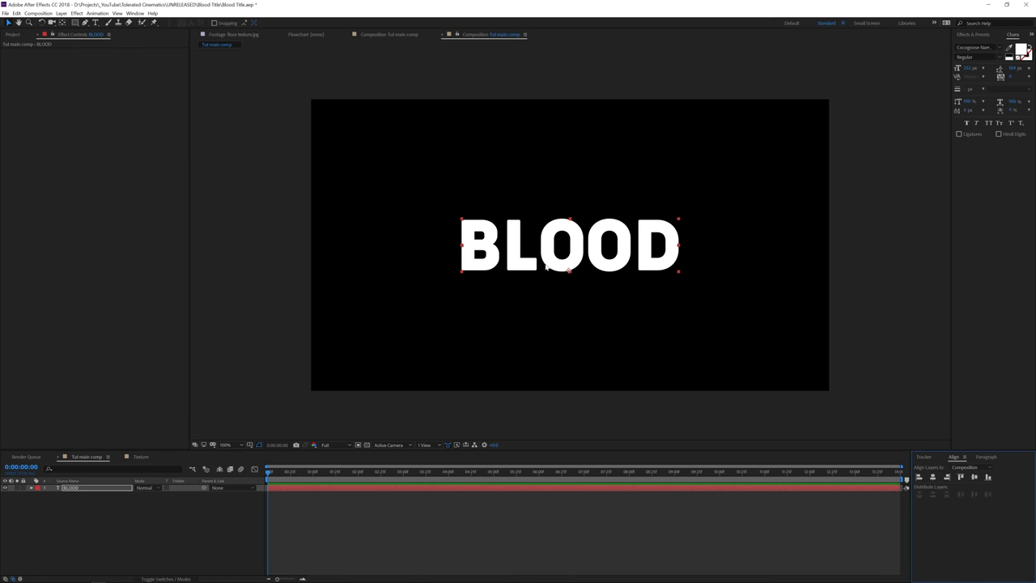
# - Search the effects for "rough" and apply Roughen Edges to the BLOOD text layer
pyautogui.click(969, 35)
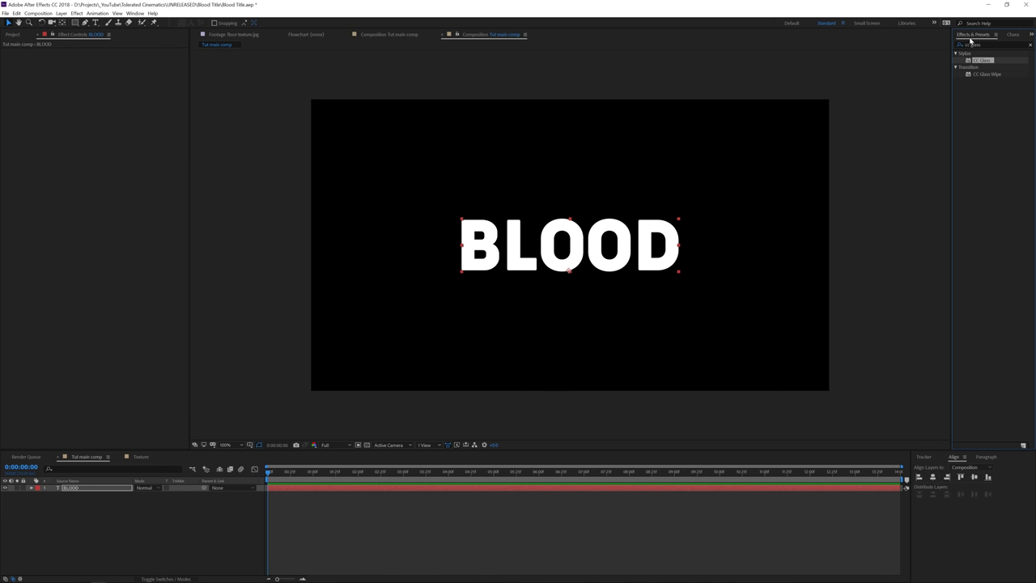
pyautogui.click(989, 45)
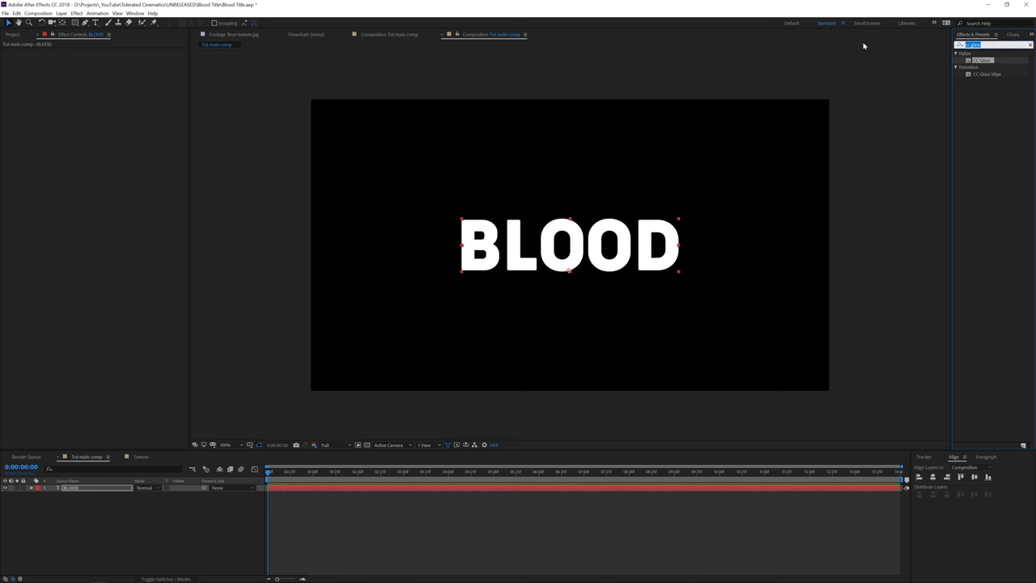
pyautogui.write('rough')
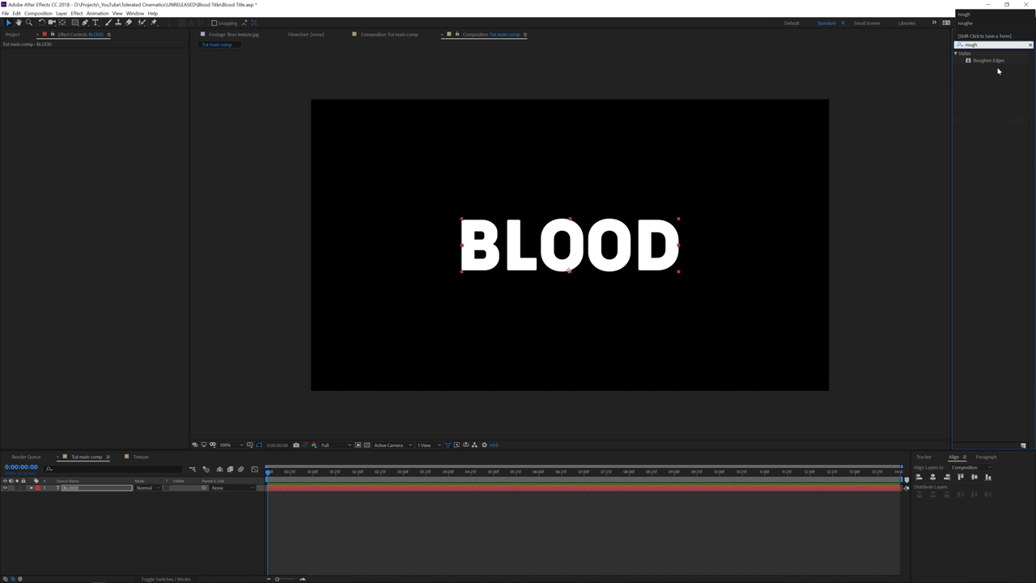
pyautogui.moveTo(987, 61); pyautogui.dragTo(555, 259)
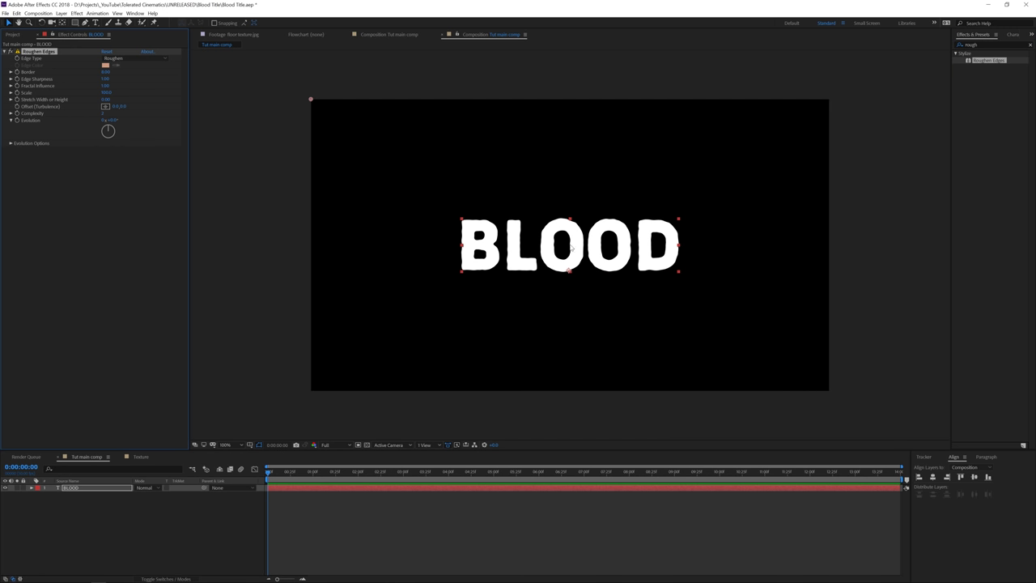
pyautogui.scroll(2, 570, 247)
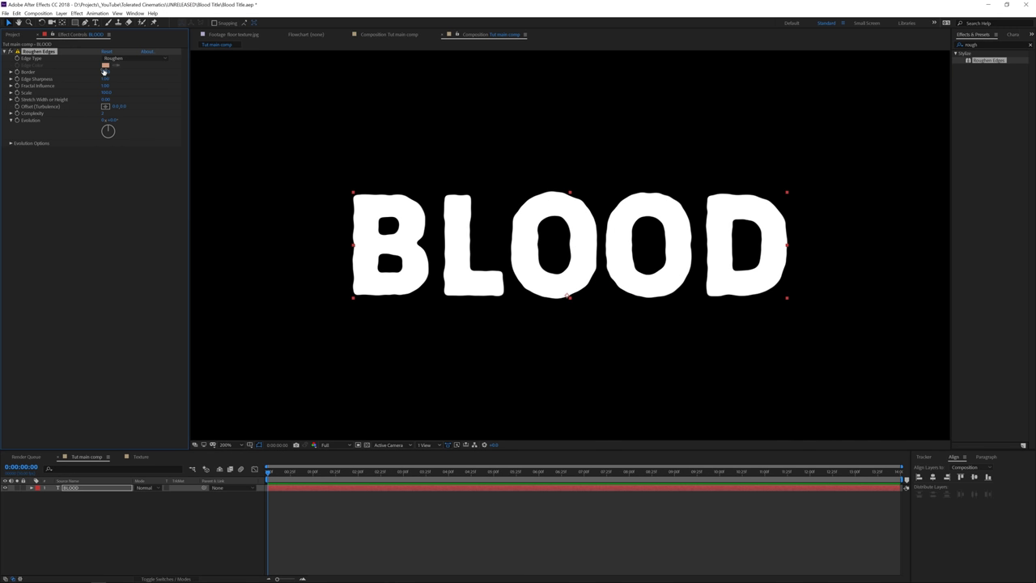
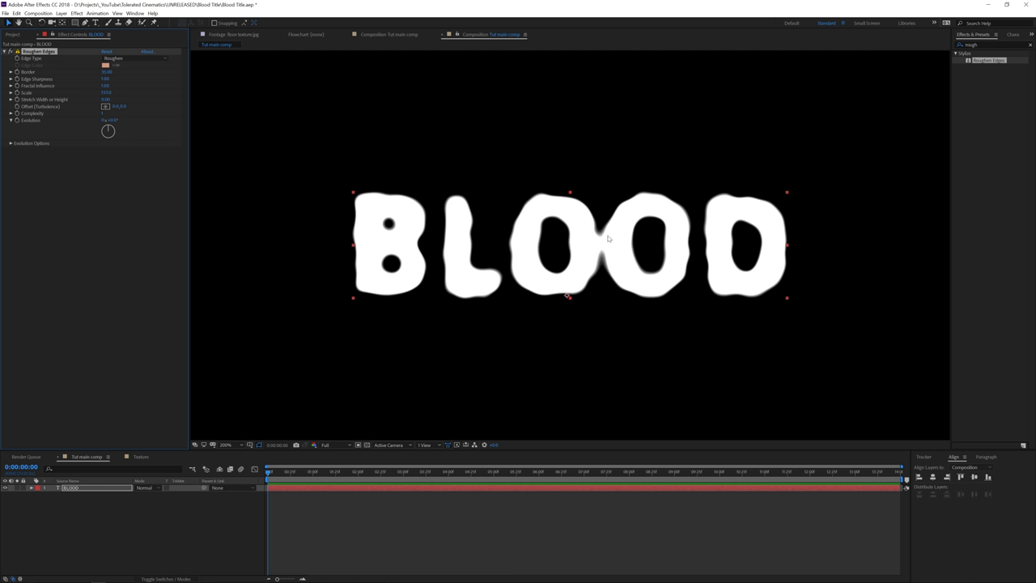
# - Tighten the kerning between the B and the L of BLOOD until their roughened edges just merge
pyautogui.hotkey('ctrl', 't')
pyautogui.click(445, 262)
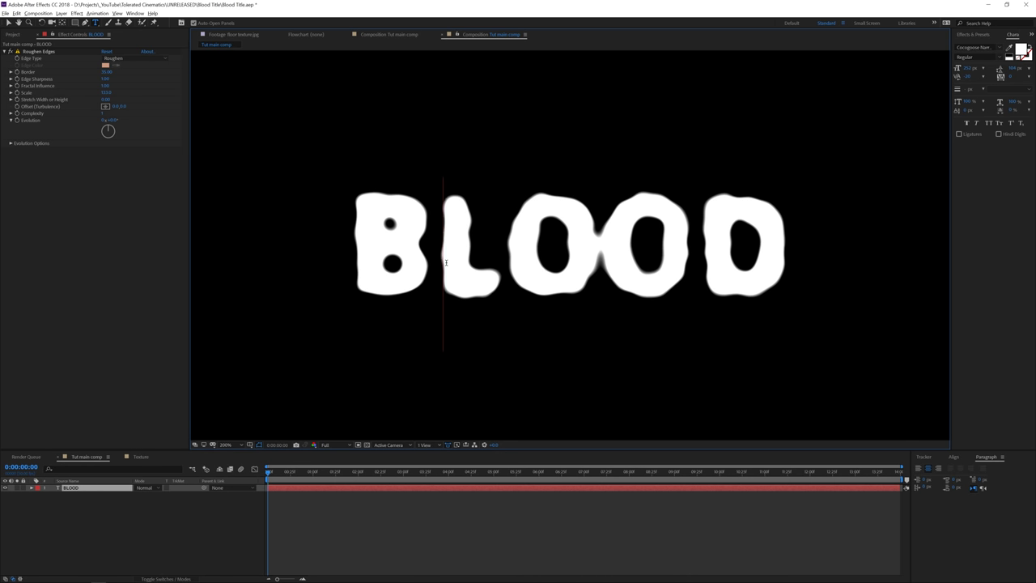
pyautogui.hotkey('alt', 'Left')
pyautogui.hotkey('alt', 'Left')
pyautogui.hotkey('alt', 'Left')
pyautogui.hotkey('alt', 'Right')
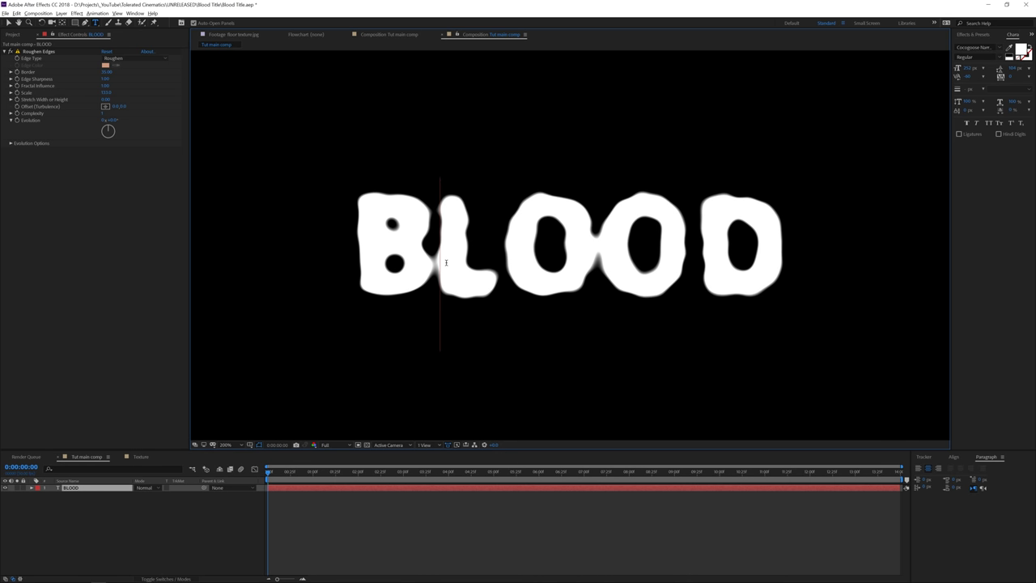
# - Tighten the kerning between the L and first O, and between the second O and D, so the letters join
pyautogui.click(502, 255)
pyautogui.hotkey('alt', 'Left')
pyautogui.hotkey('alt', 'Left')
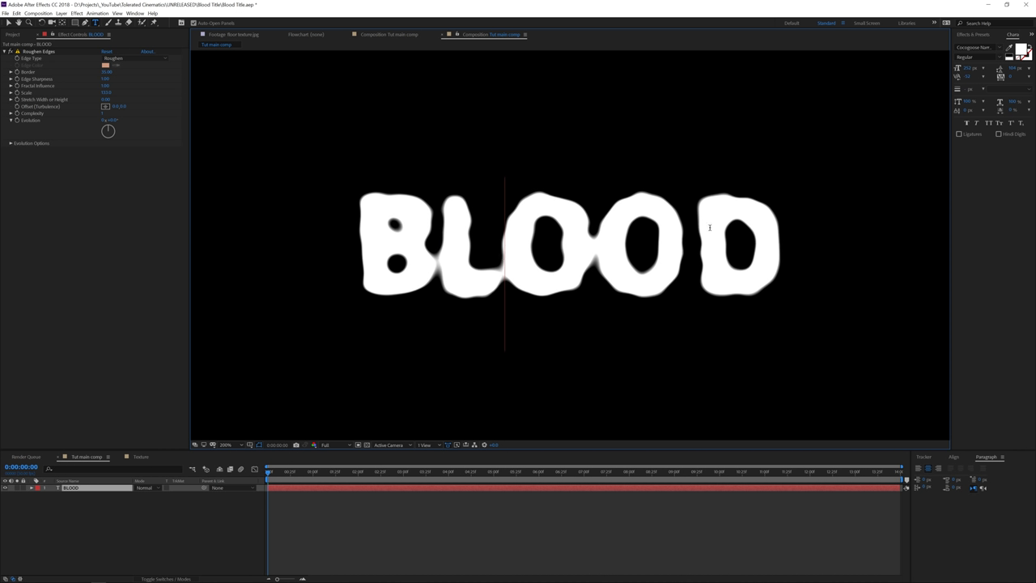
pyautogui.click(707, 233)
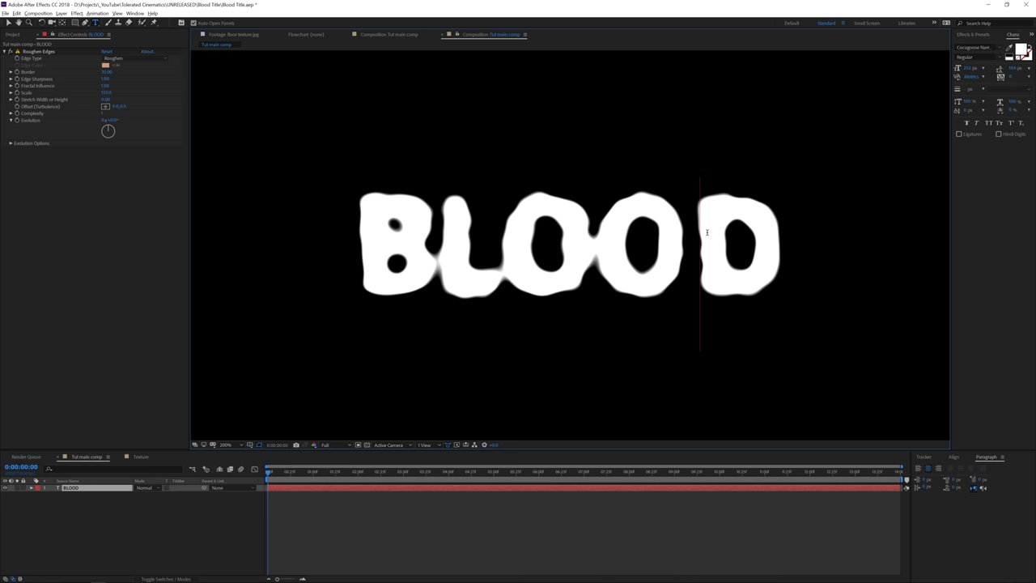
pyautogui.hotkey('alt', 'Left')
pyautogui.hotkey('alt', 'Left')
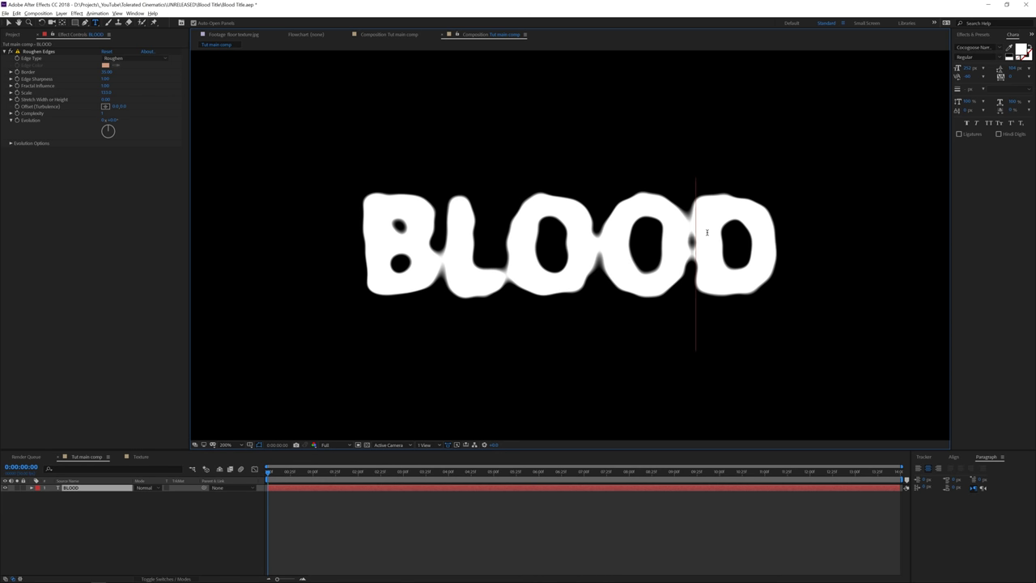
pyautogui.click(426, 545)
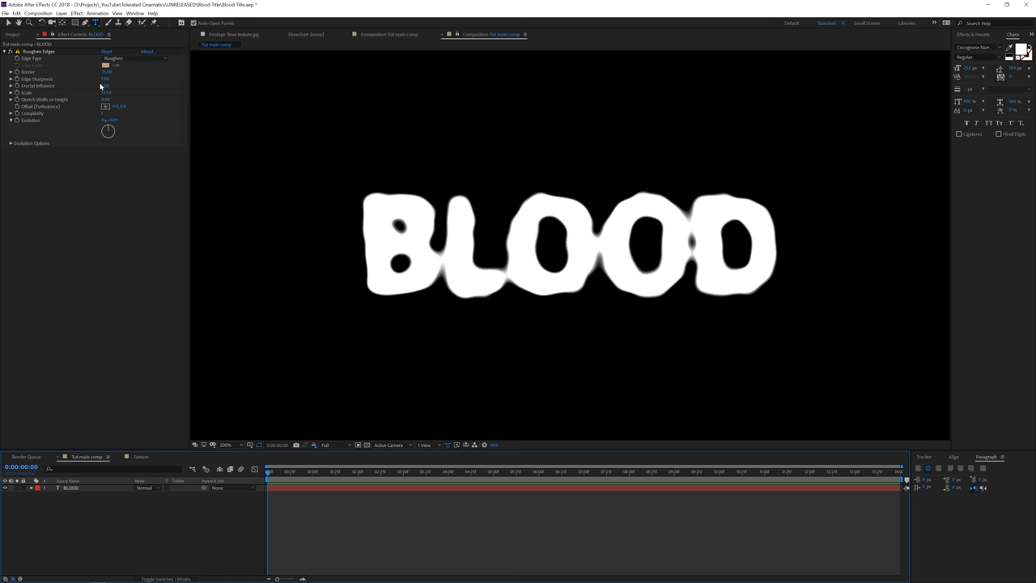
# - Set the Edge Sharpness of Roughen Edges on the BLOOD text layer to 2
pyautogui.click(567, 295)
pyautogui.moveTo(194, 84); pyautogui.dragTo(273, 85)
pyautogui.moveTo(346, 86); pyautogui.dragTo(434, 92)
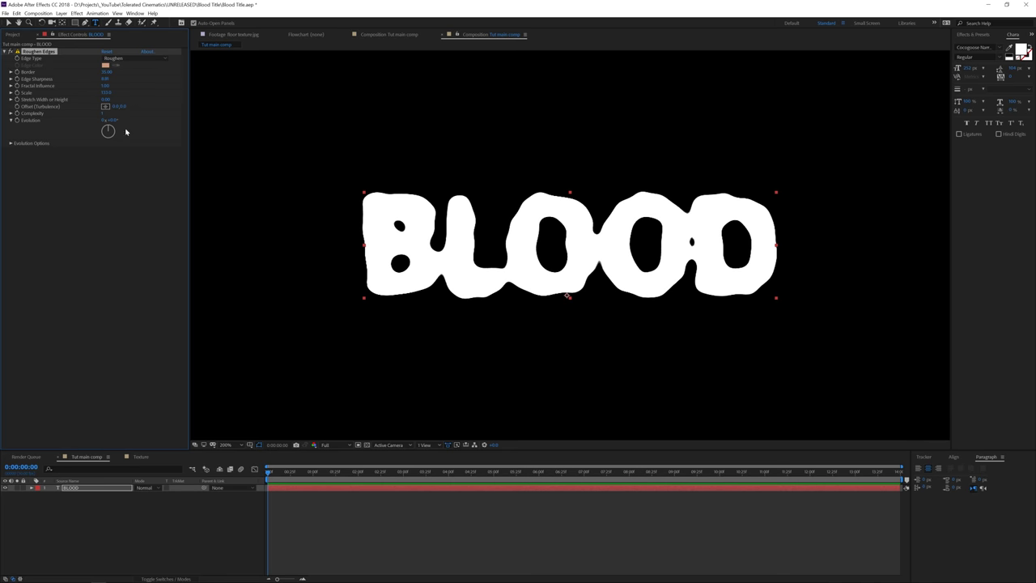
pyautogui.click(105, 78)
pyautogui.write('1')
pyautogui.press('Return')
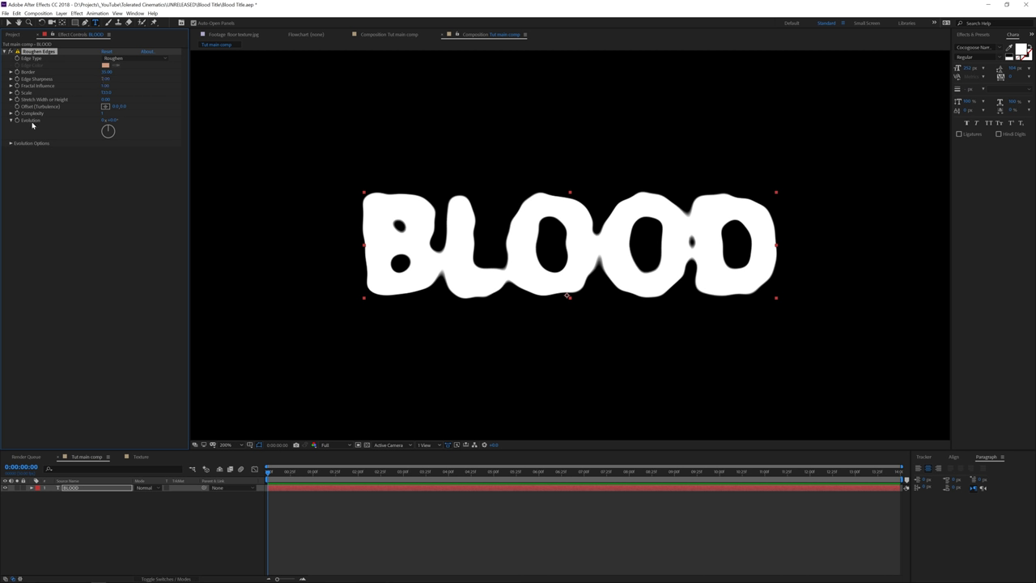
# - Animate the Roughen Edges Evolution with the expression time*50, check the motion across the timeline, and collapse the BLOOD layer's properties
pyautogui.moveTo(114, 119); pyautogui.dragTo(369, 137)
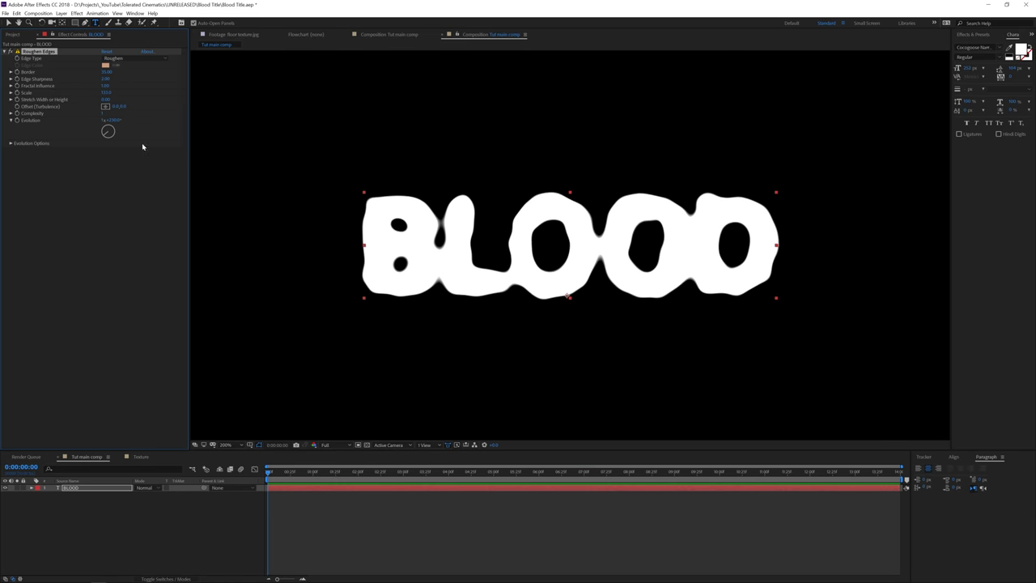
pyautogui.hotkey('ctrl', 'z')
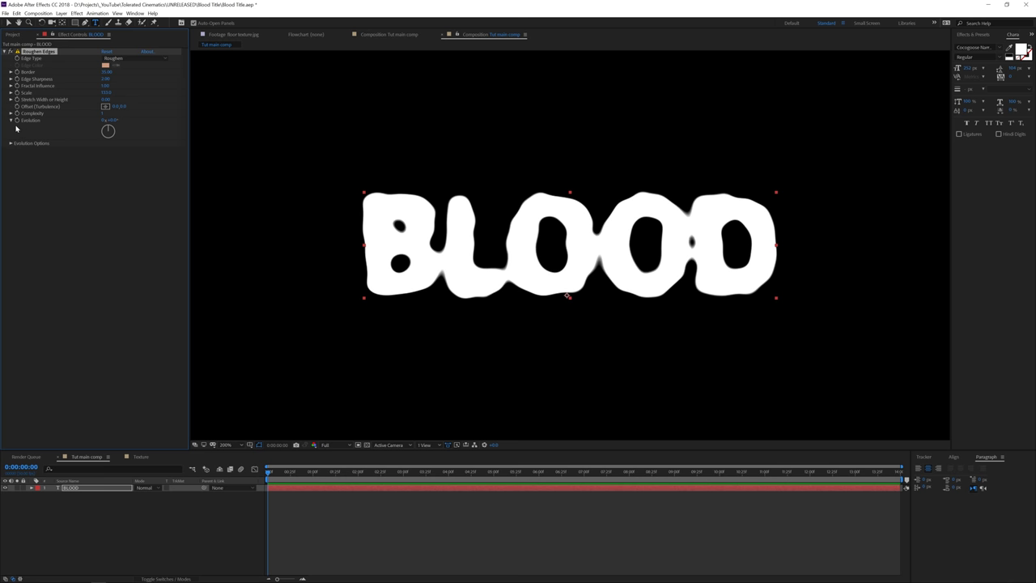
pyautogui.keyDown('alt'); pyautogui.click(17, 120); pyautogui.keyUp('alt')
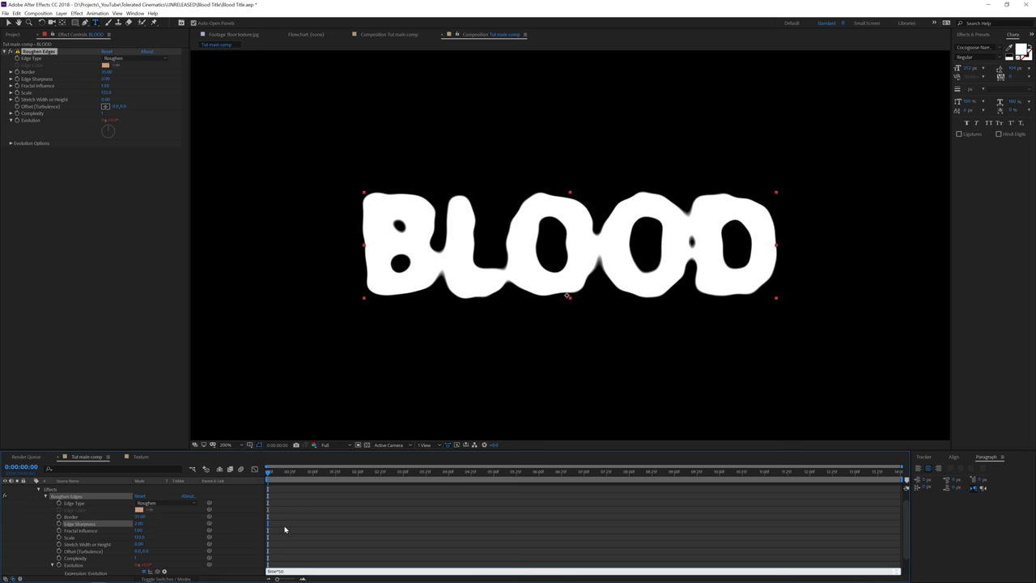
pyautogui.click(95, 169)
pyautogui.moveTo(276, 472); pyautogui.dragTo(583, 473)
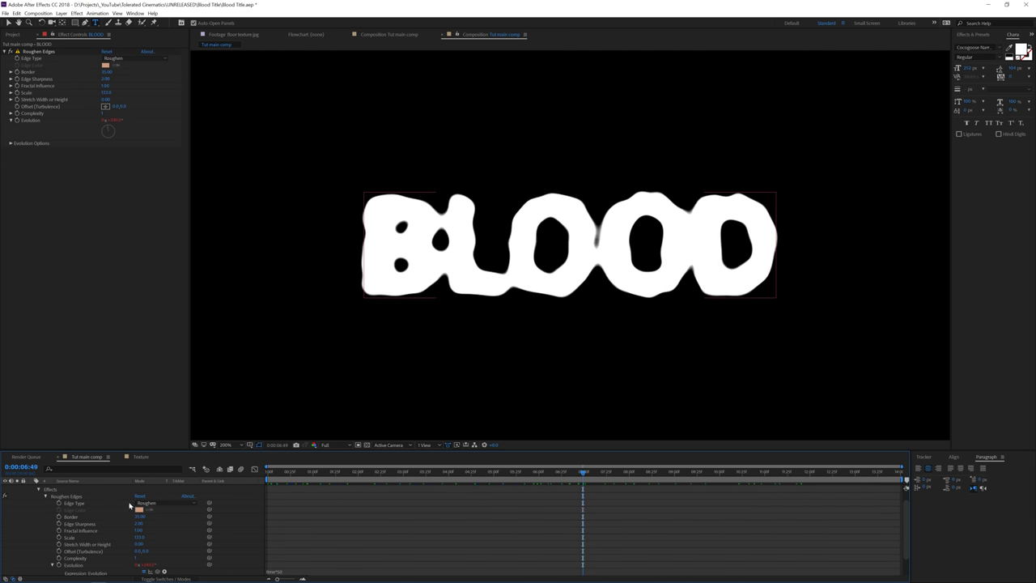
pyautogui.scroll(1, 73, 510)
pyautogui.click(71, 488)
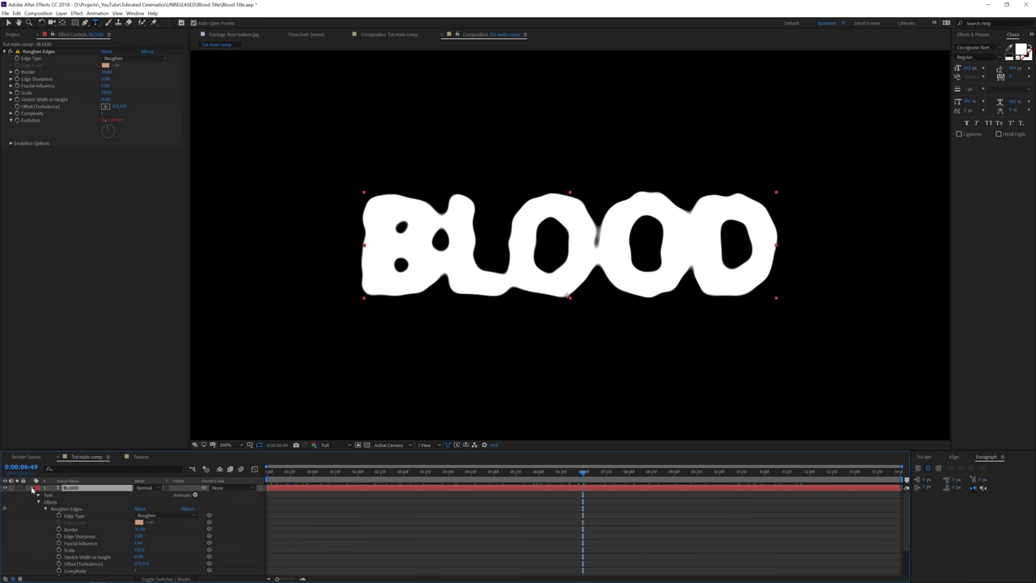
pyautogui.click(33, 488)
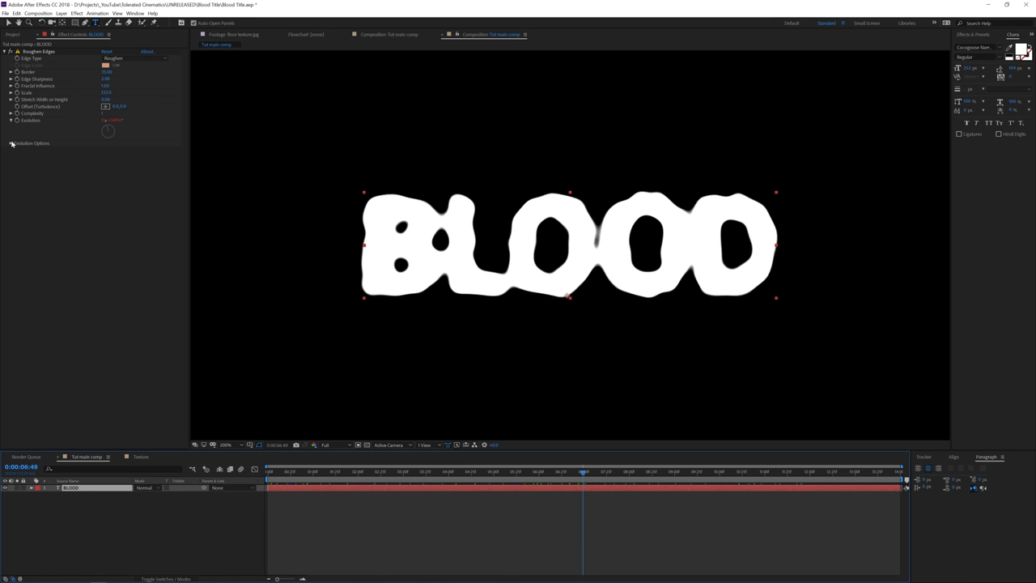
# - Rename the plain red Texture composition as Tut Texture in its composition settings
pyautogui.click(13, 35)
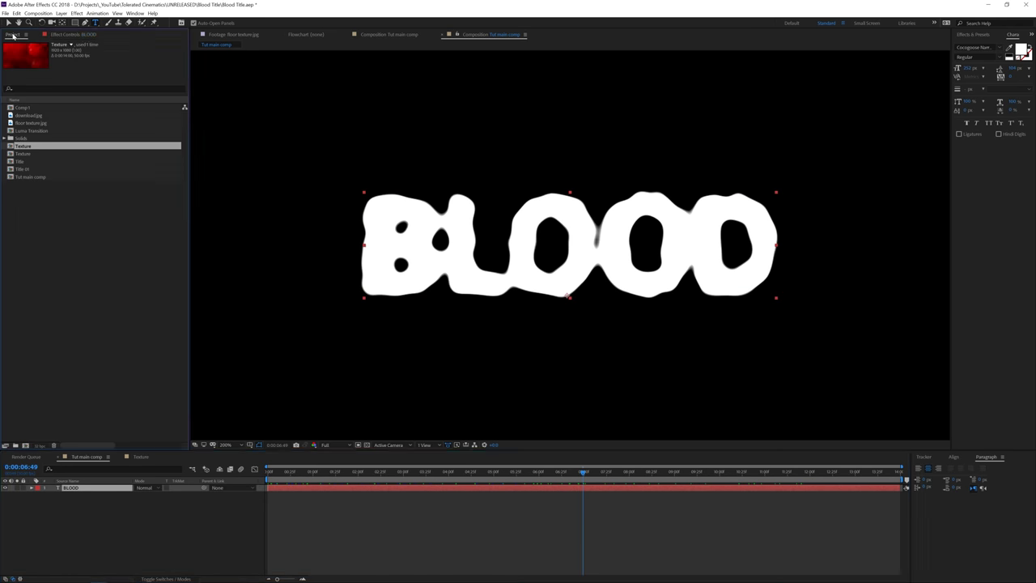
pyautogui.click(26, 154)
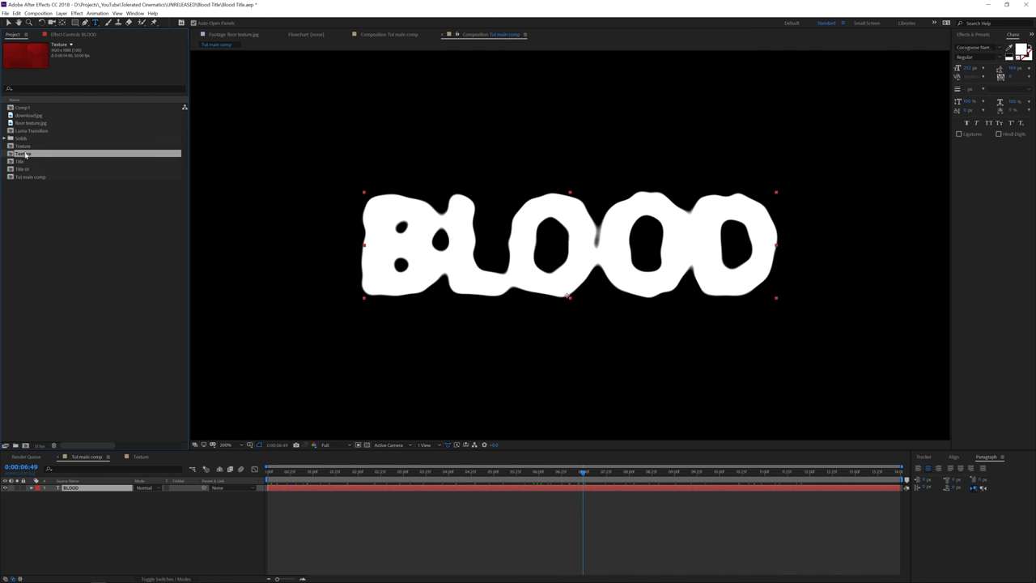
pyautogui.rightClick(139, 457)
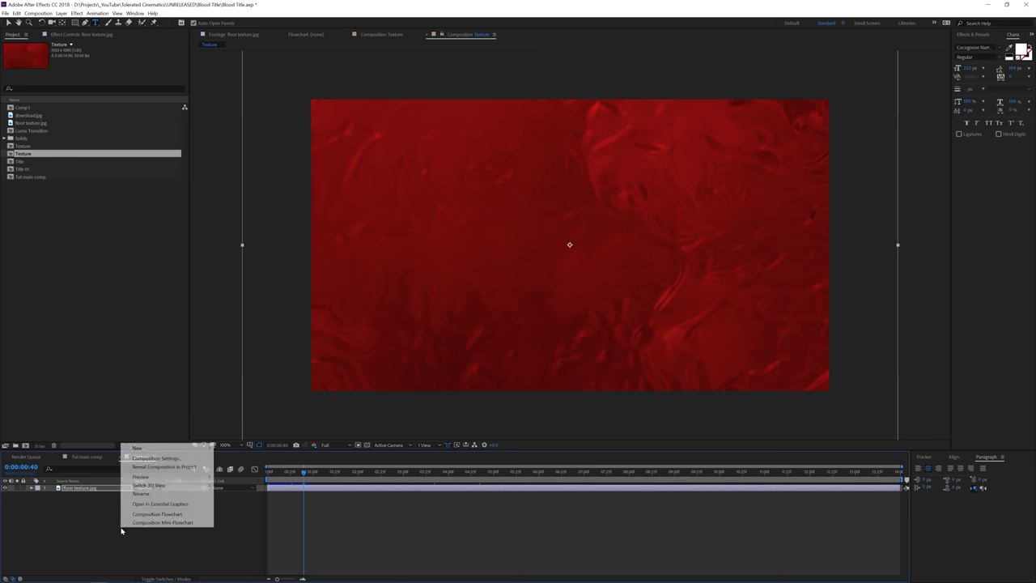
pyautogui.click(163, 459)
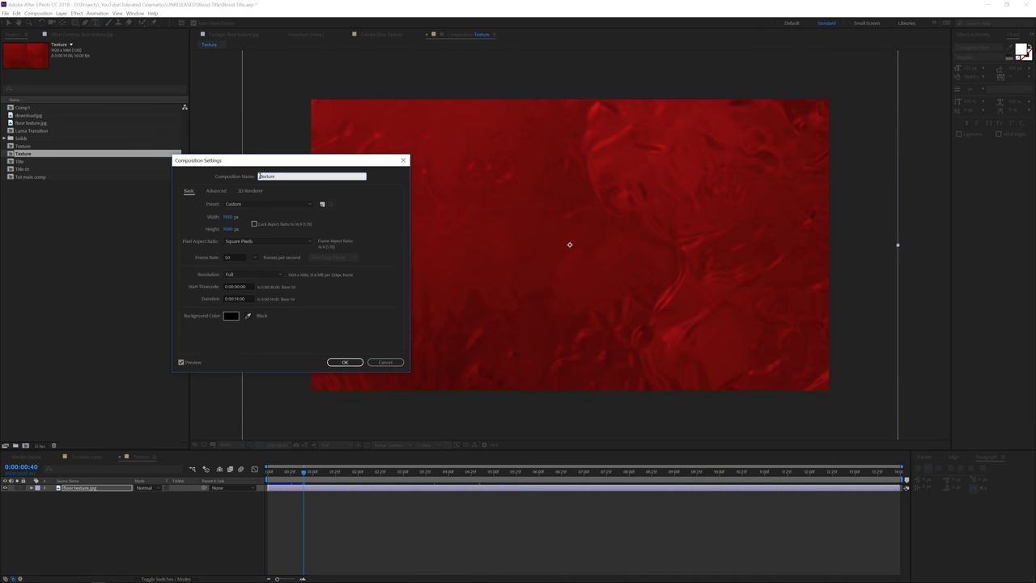
pyautogui.write('Tut Texture')
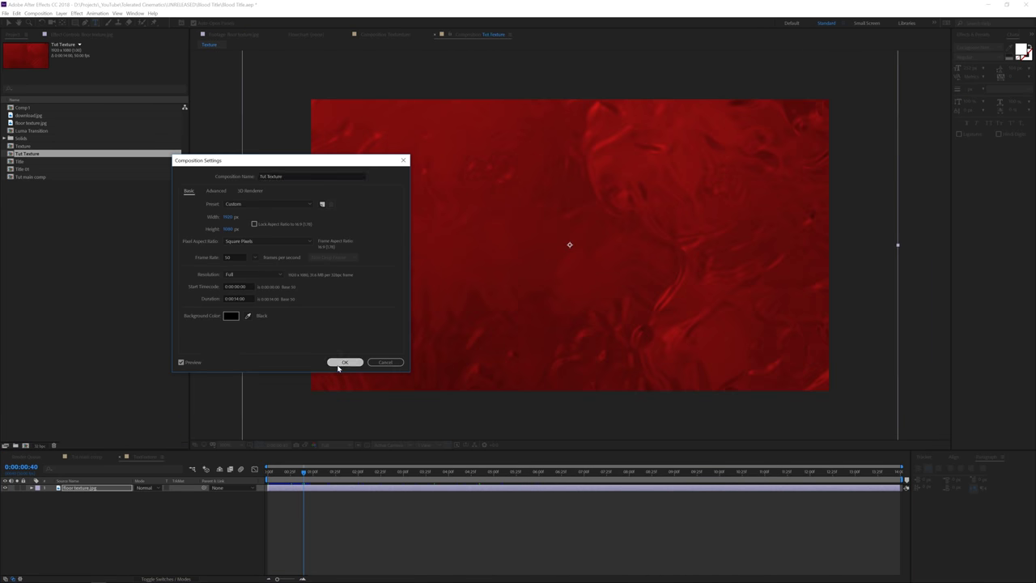
pyautogui.click(344, 361)
# - Add Tut Texture beneath the BLOOD layer in Tut main comp and set its track matte to Alpha Matte "BLOOD"
pyautogui.click(88, 458)
pyautogui.click(118, 457)
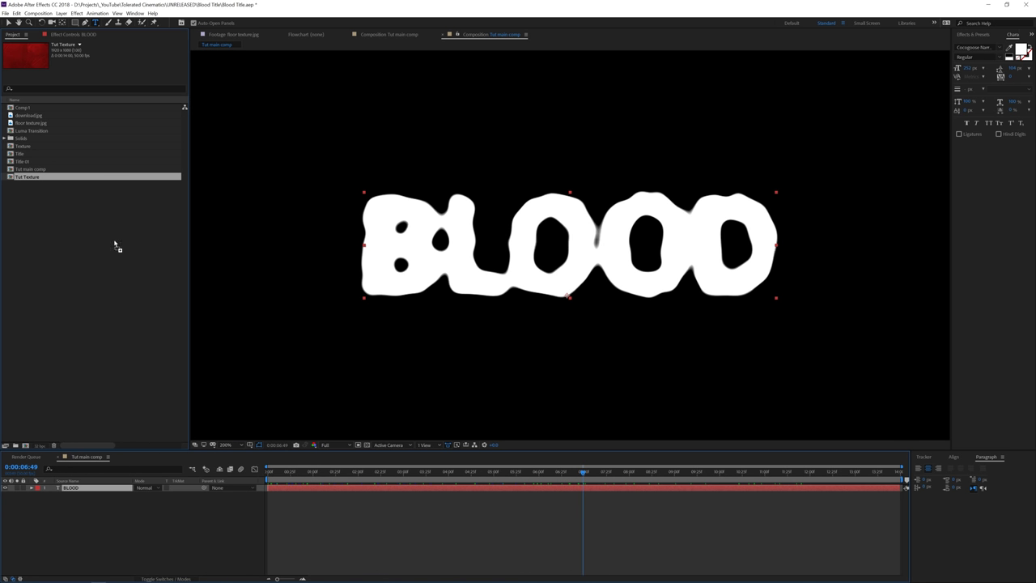
pyautogui.moveTo(16, 175); pyautogui.dragTo(84, 508)
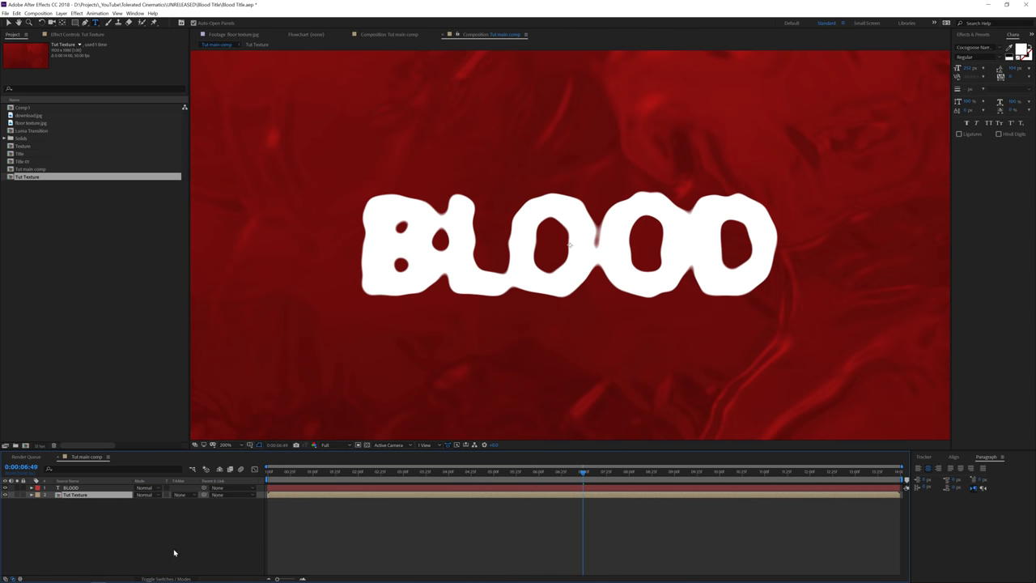
pyautogui.click(179, 495)
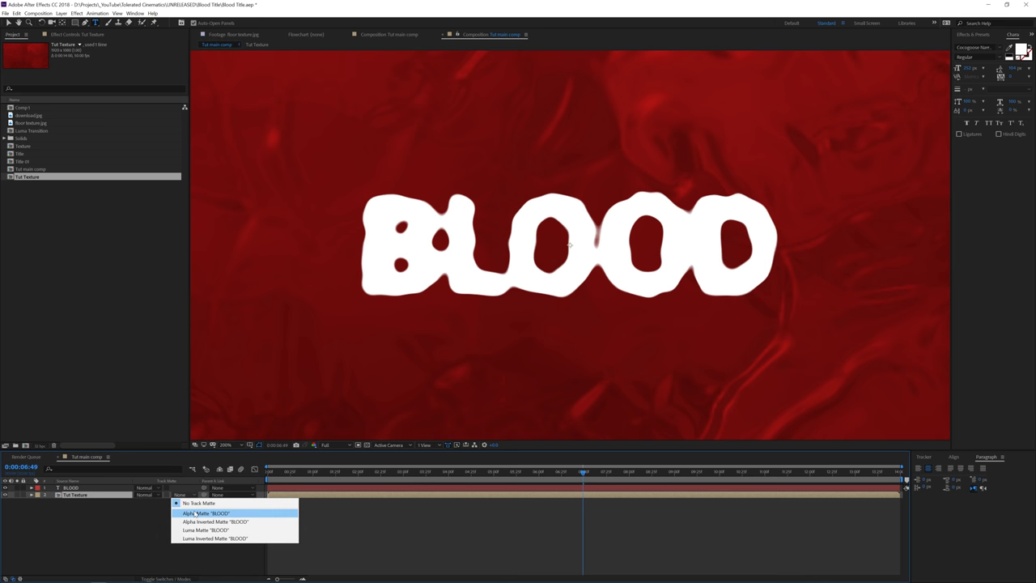
pyautogui.click(195, 513)
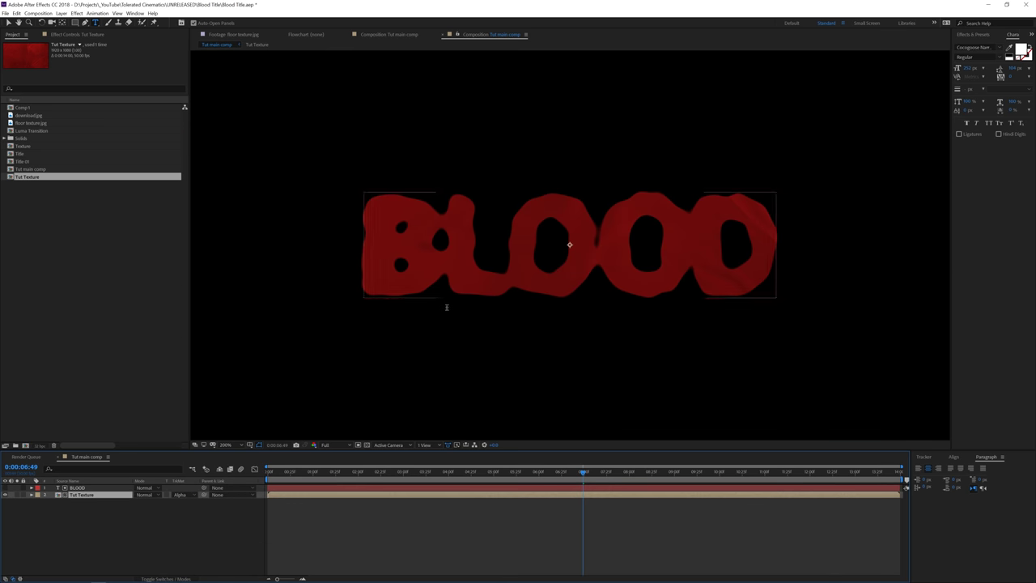
# - Scale the Tut Texture layer proportionally to about half size around the title and check the texture's motion along the timeline
pyautogui.press(',')
pyautogui.press('v')
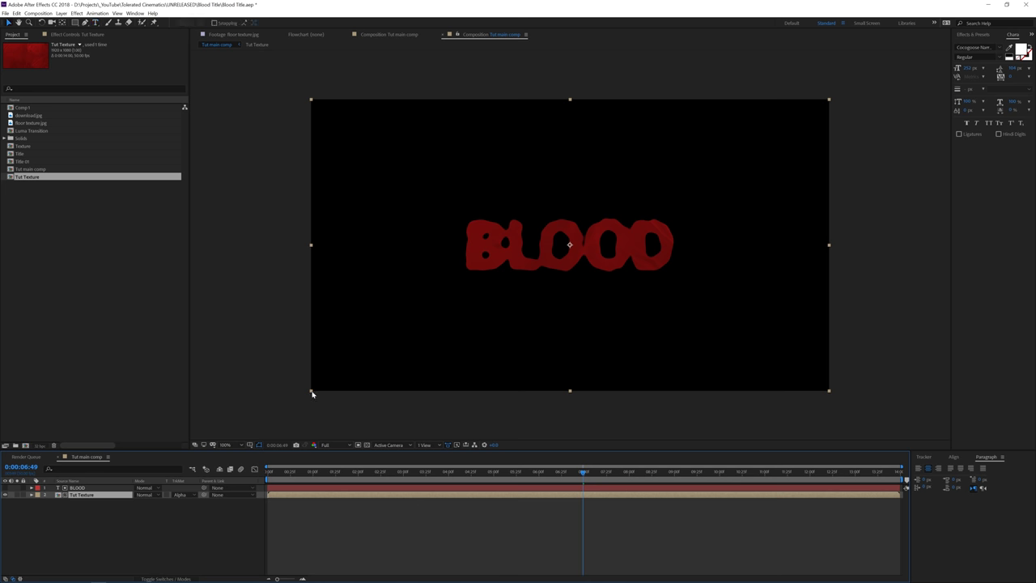
pyautogui.moveTo(312, 394); pyautogui.dragTo(325, 382)
pyautogui.moveTo(418, 340); pyautogui.dragTo(445, 328)
pyautogui.press('.')
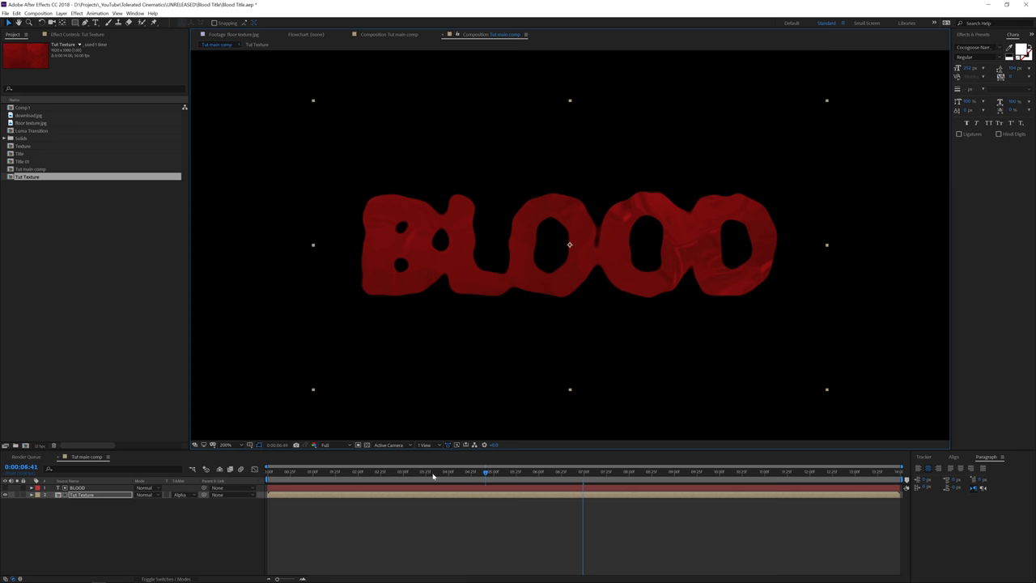
pyautogui.moveTo(433, 476); pyautogui.dragTo(668, 479)
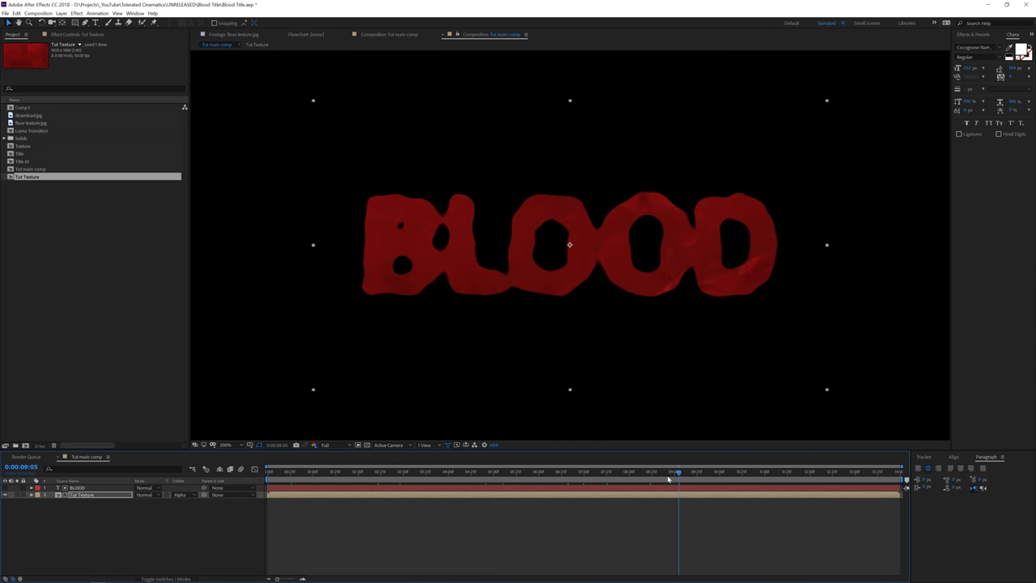
# - Apply a Bevel and Emboss layer style to the Tut Texture layer and expand its settings
pyautogui.click(420, 504)
pyautogui.click(428, 498)
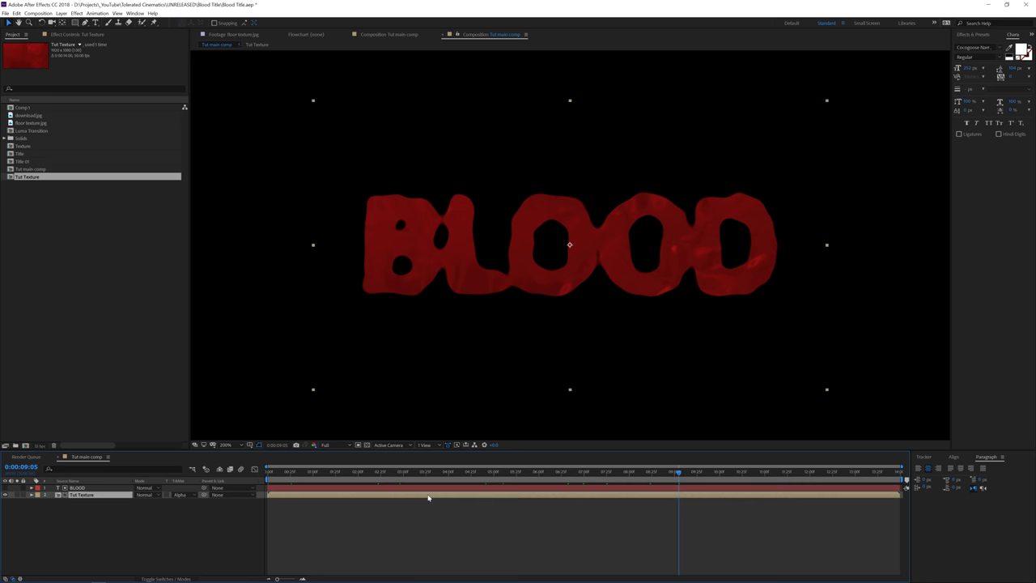
pyautogui.click(60, 13)
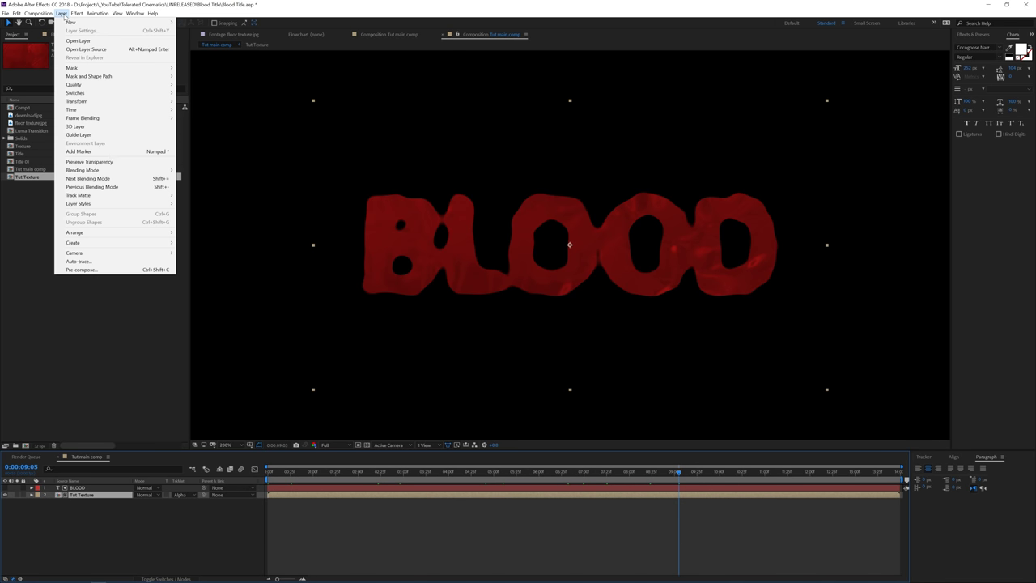
pyautogui.moveTo(117, 195)
pyautogui.moveTo(81, 203)
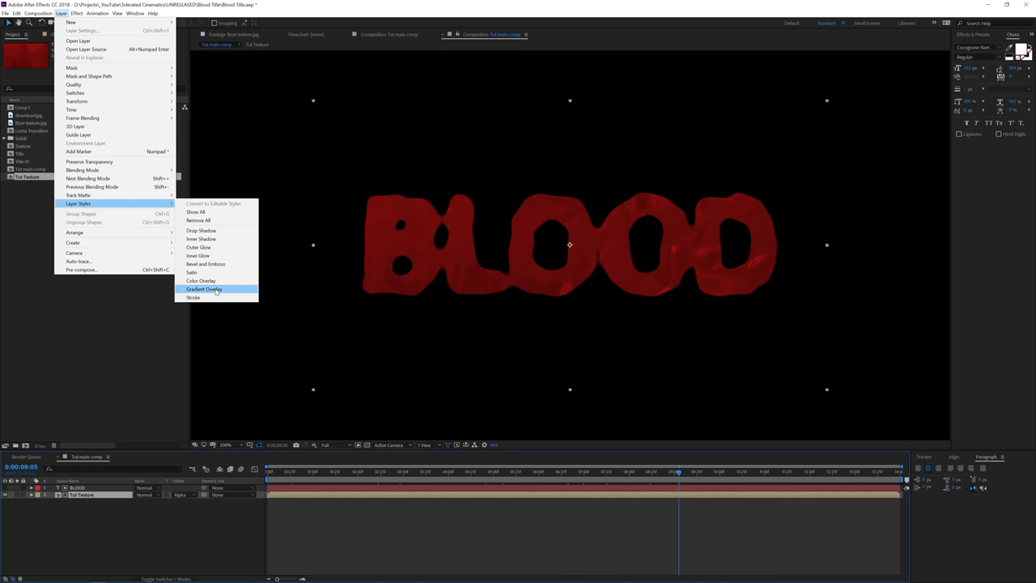
pyautogui.click(210, 264)
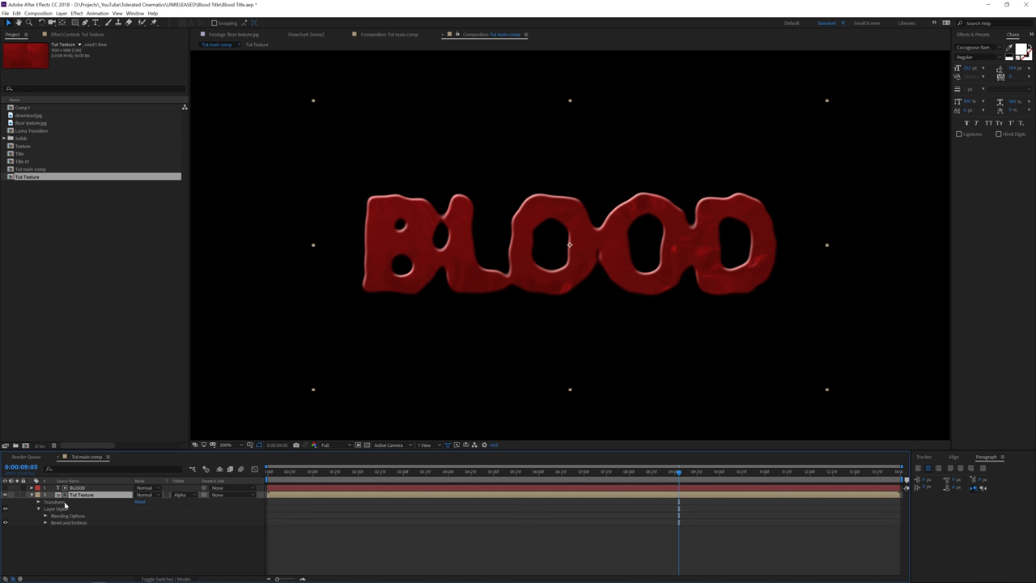
pyautogui.click(45, 522)
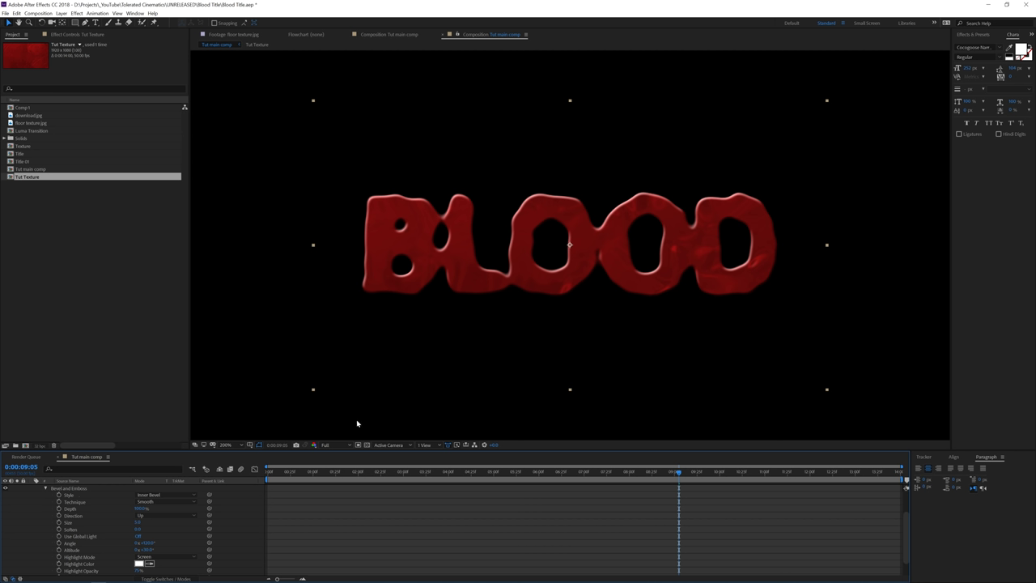
# - Set the Bevel and Emboss size to 3 and collapse the Tut Texture layer's properties
pyautogui.moveTo(137, 522)
pyautogui.mouseDown()
pyautogui.moveTo(174, 522)
pyautogui.moveTo(137, 524)
pyautogui.mouseUp()
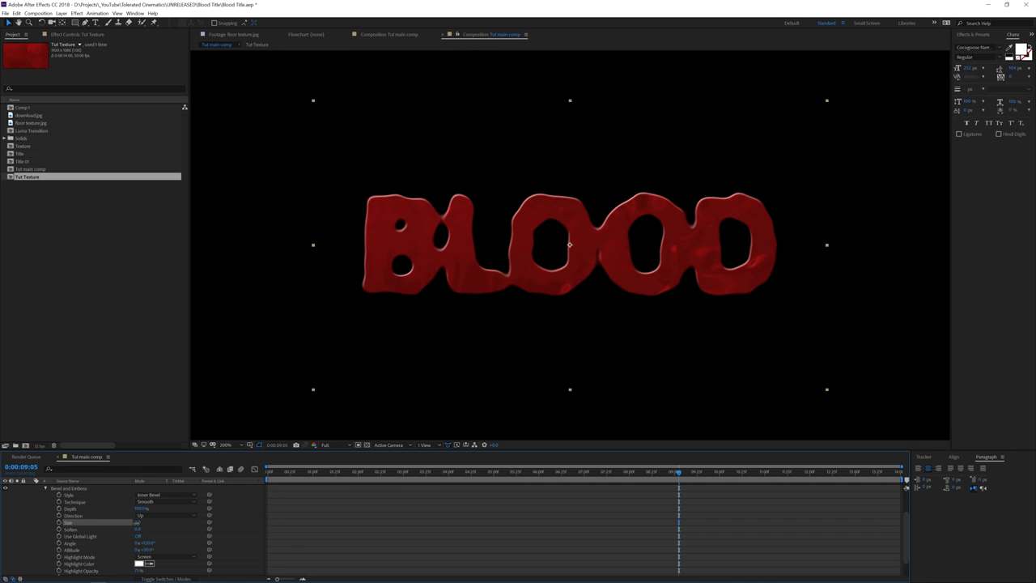
pyautogui.click(401, 550)
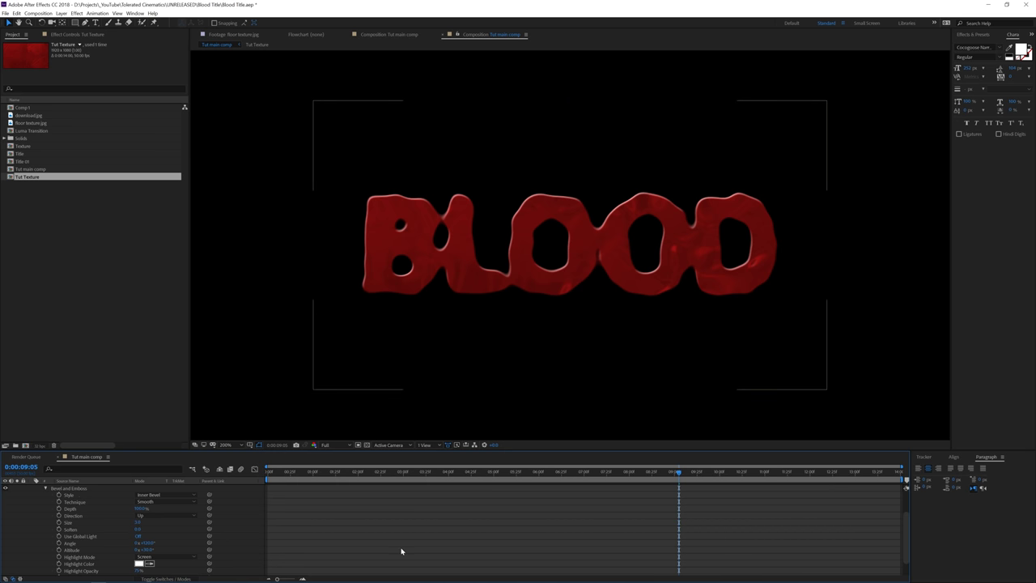
pyautogui.scroll(3, 94, 518)
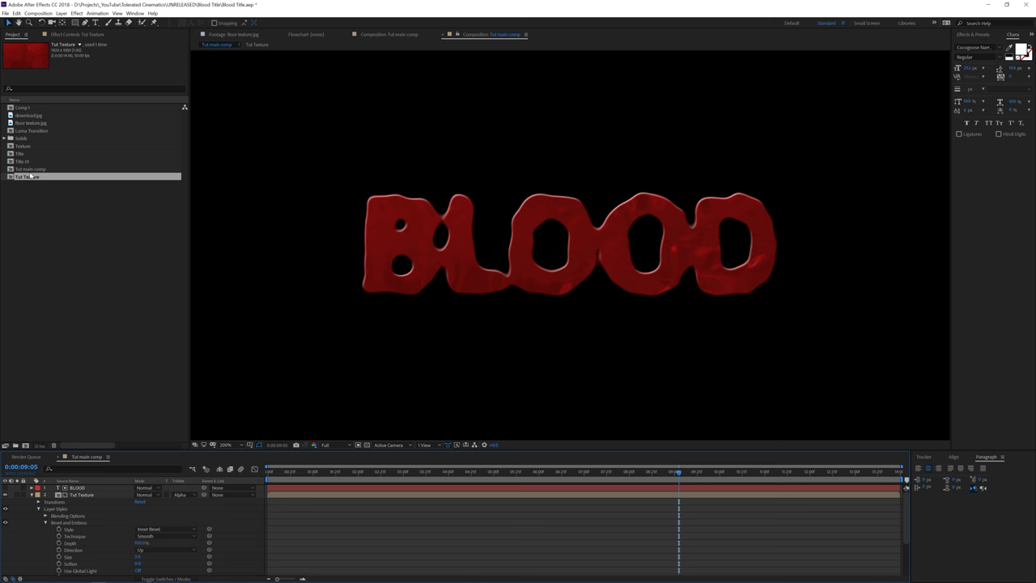
pyautogui.press("'")
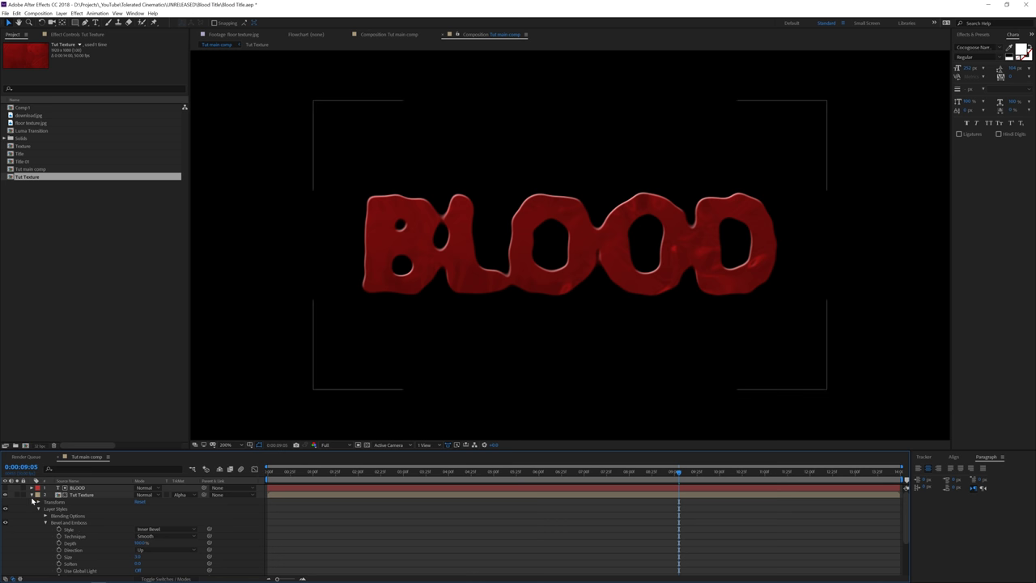
pyautogui.click(33, 494)
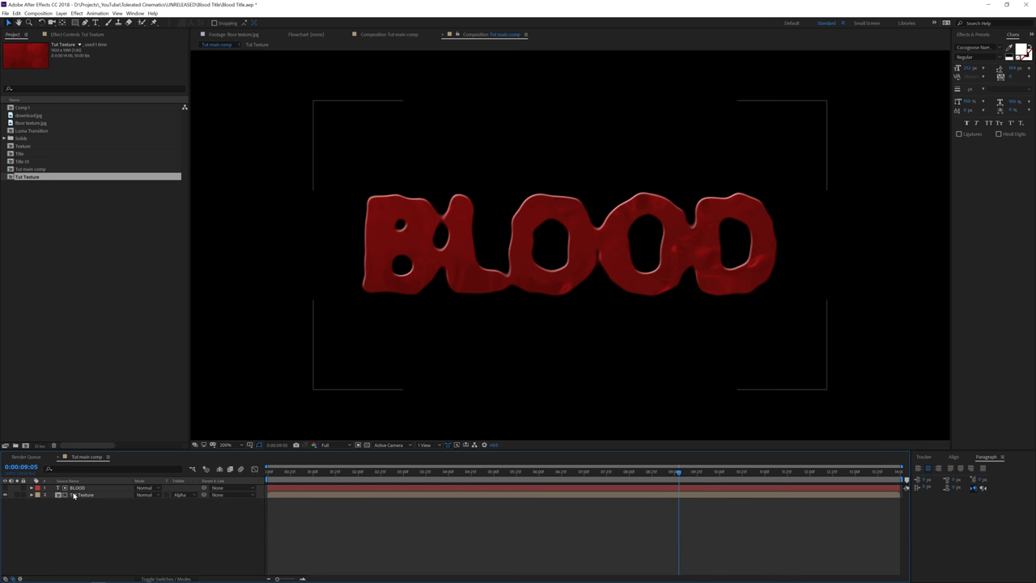
# - Pre-compose the BLOOD and Tut Texture layers into a composition named "Tut Text", moving all attributes
pyautogui.click(85, 497)
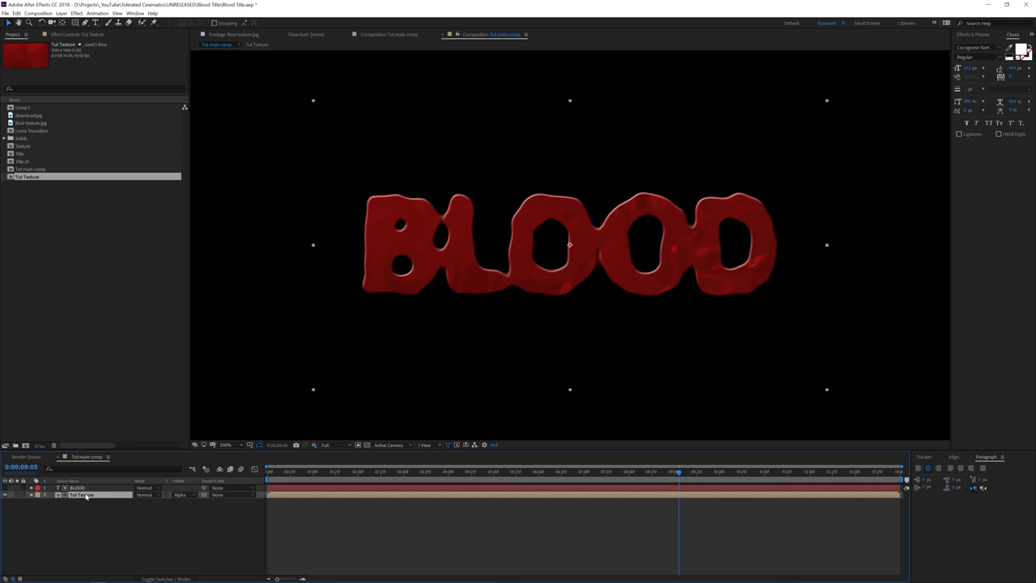
pyautogui.hotkey('ctrl', 'Up')
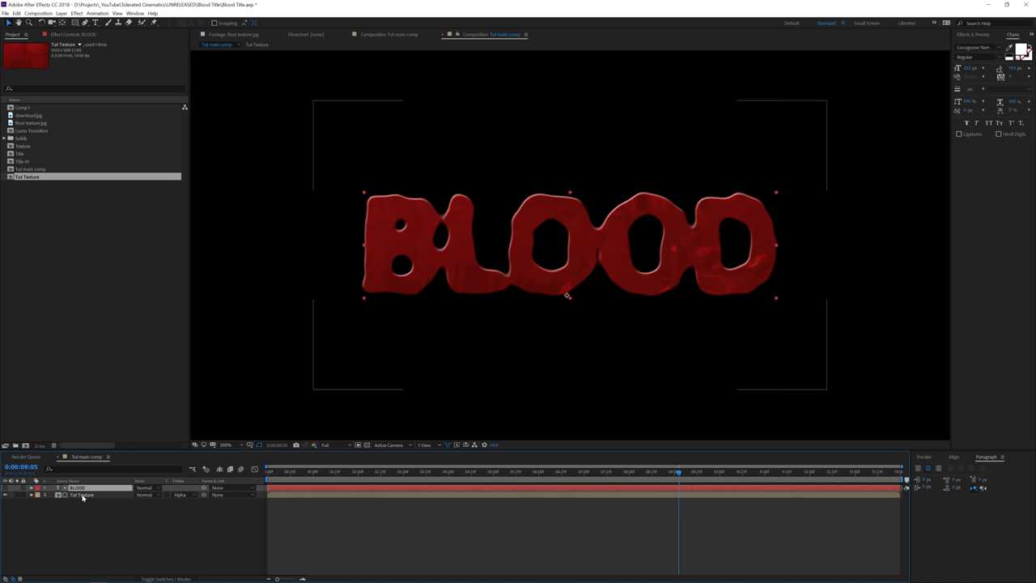
pyautogui.keyDown('shift'); pyautogui.click(82, 497); pyautogui.keyUp('shift')
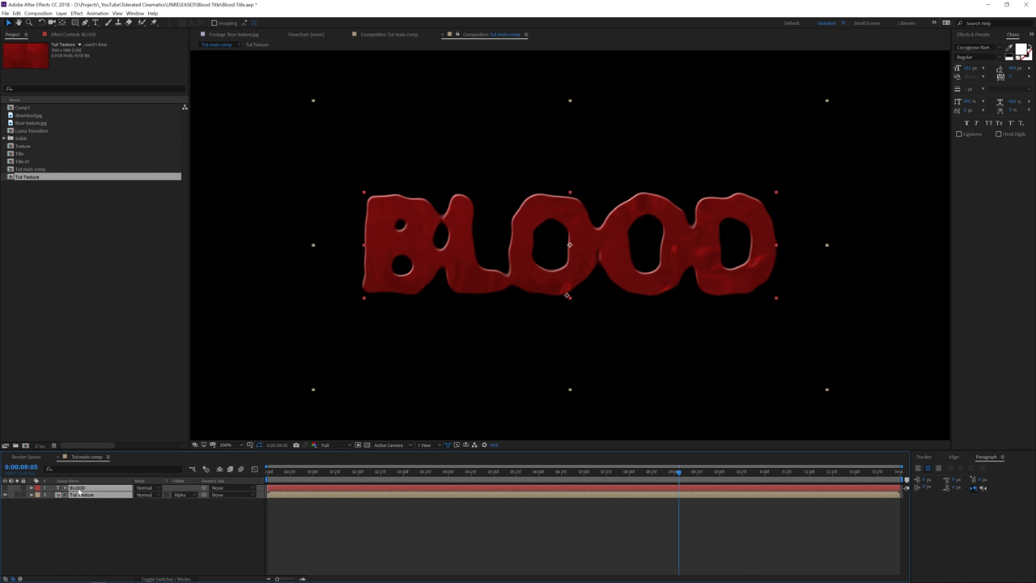
pyautogui.click(61, 13)
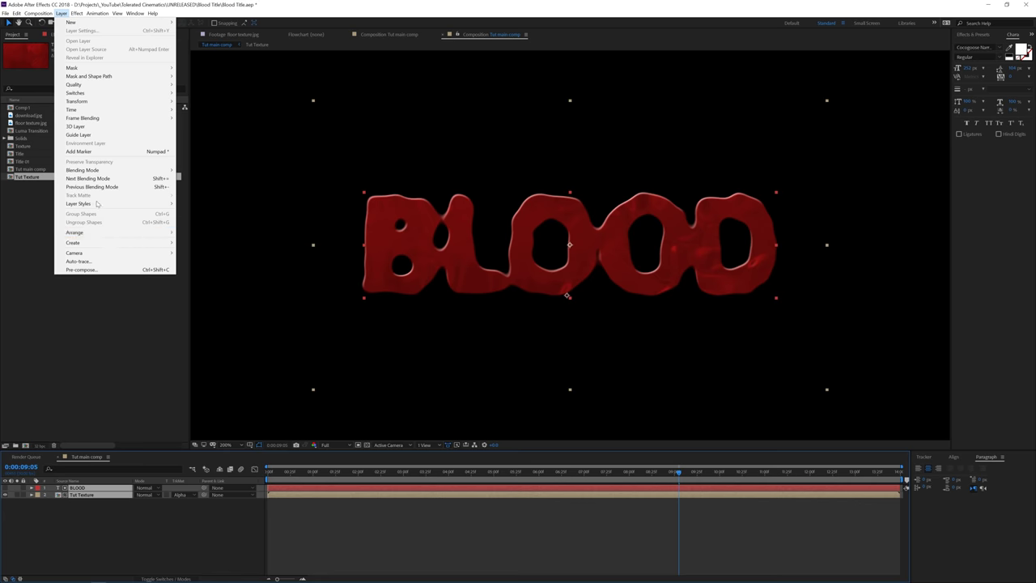
pyautogui.click(77, 270)
pyautogui.write('Tu')
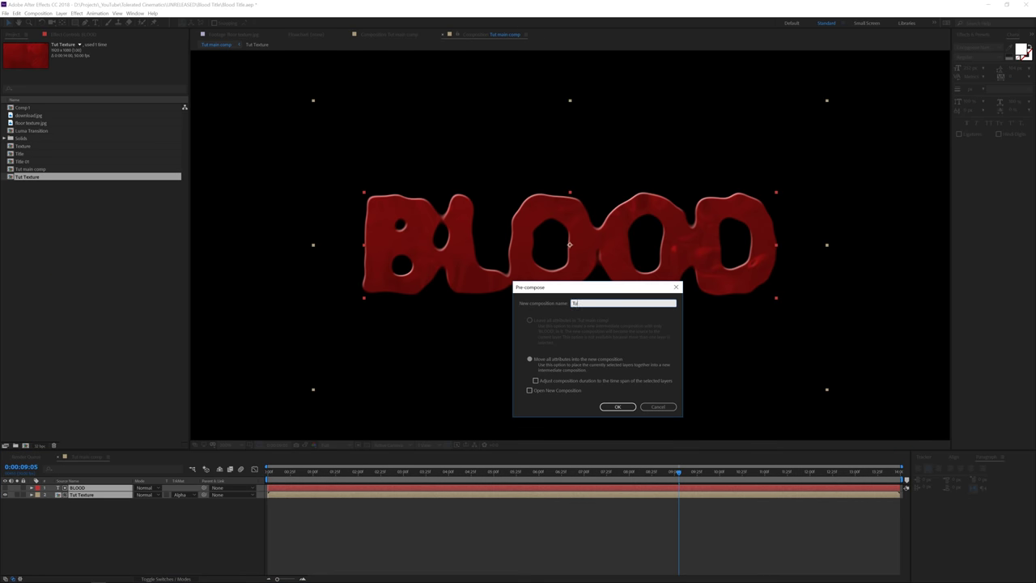
pyautogui.write('t Text')
pyautogui.click(618, 406)
# - Return to the start of the timeline and add a black solid above the Tut Text layer
pyautogui.moveTo(594, 481); pyautogui.dragTo(267, 481)
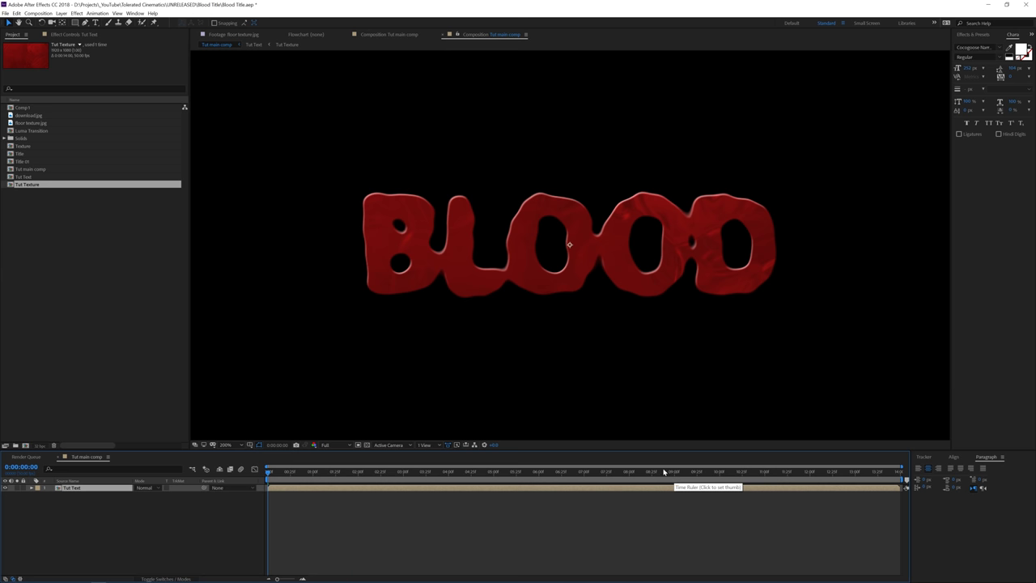
pyautogui.rightClick(174, 537)
pyautogui.click(194, 451)
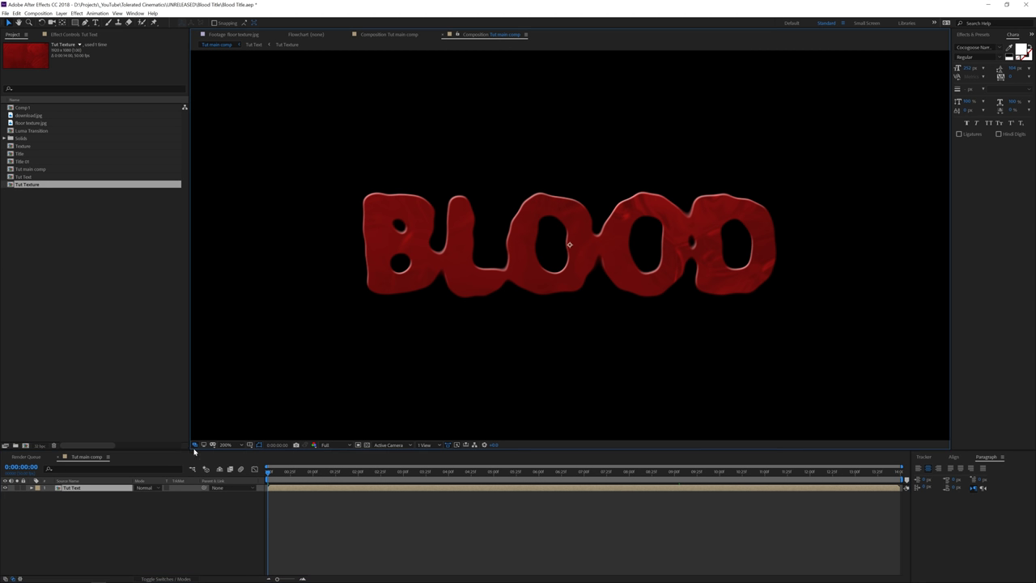
pyautogui.rightClick(137, 511)
pyautogui.moveTo(165, 431)
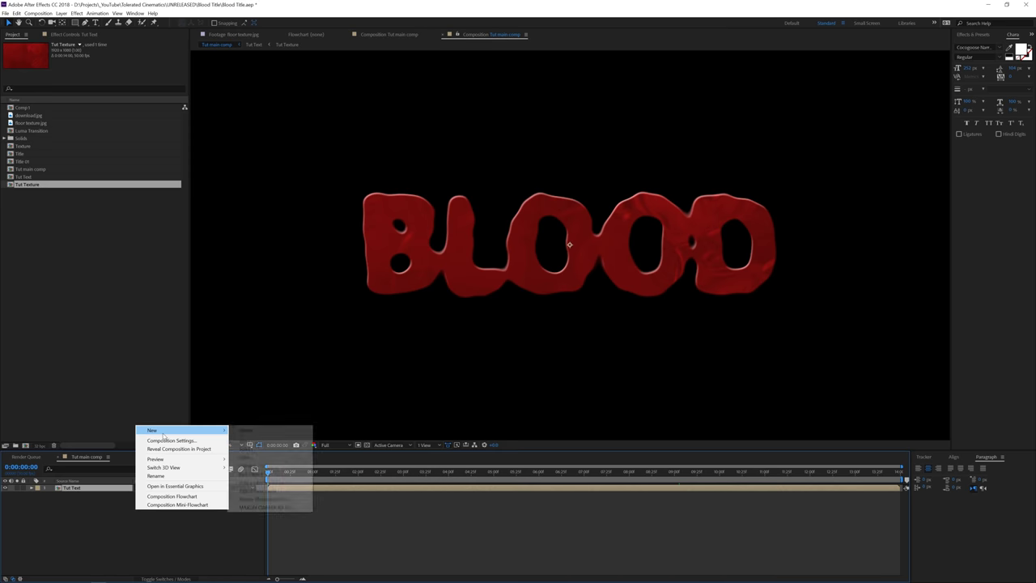
pyautogui.click(251, 451)
pyautogui.click(365, 548)
# - Add a white solid above the black solid in Tut main comp
pyautogui.rightClick(176, 537)
pyautogui.moveTo(135, 443)
pyautogui.click(235, 462)
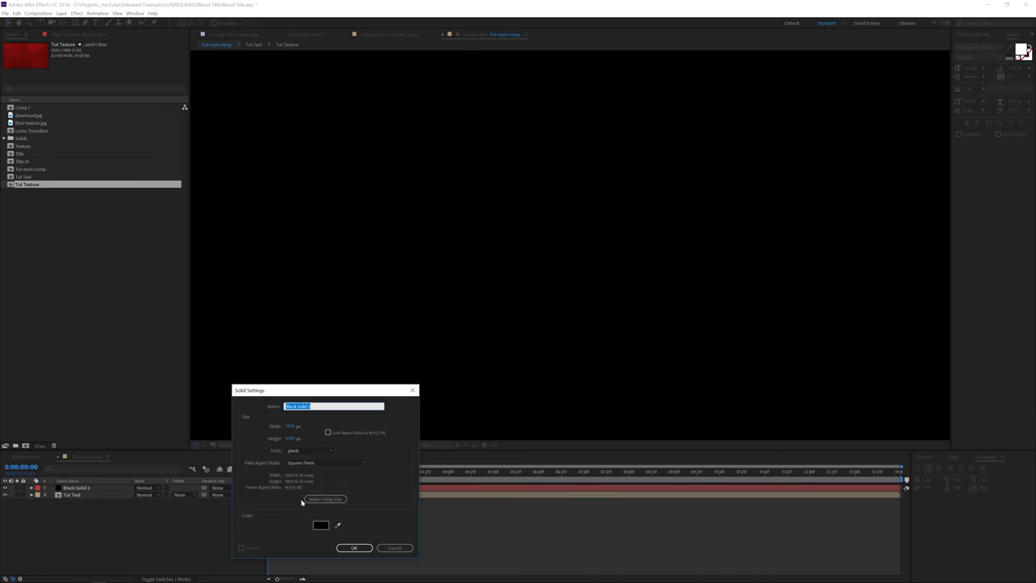
pyautogui.click(319, 525)
pyautogui.moveTo(162, 302); pyautogui.dragTo(86, 246)
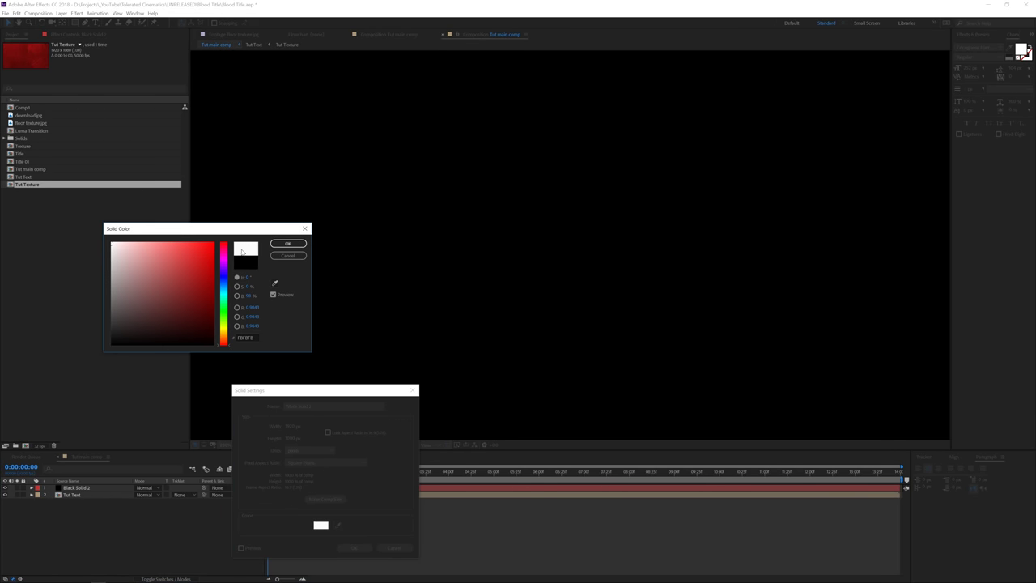
pyautogui.click(288, 244)
pyautogui.click(353, 548)
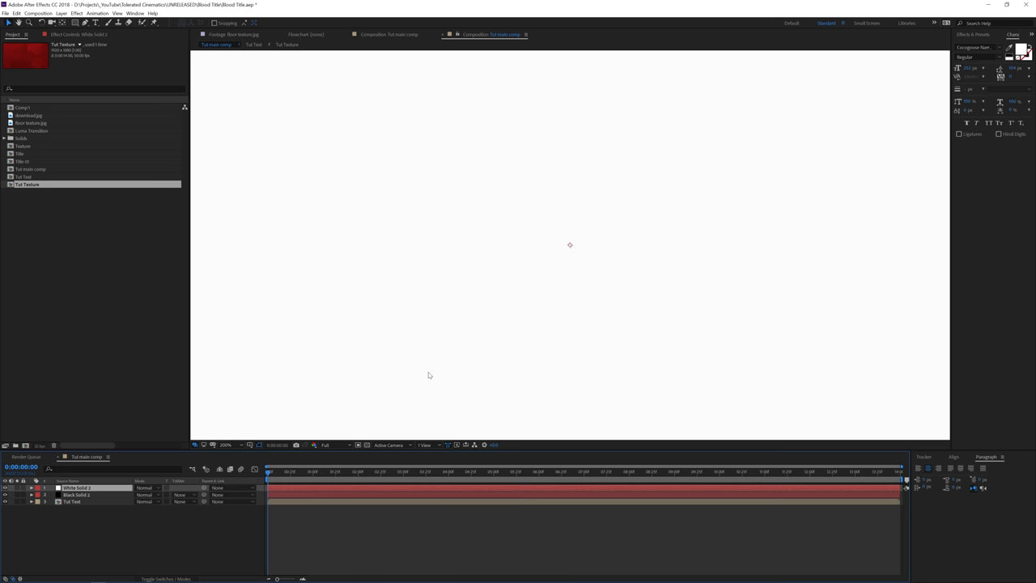
# - Draw a wide rectangular mask entirely above the frame on the white solid and keyframe its Mask Path at 0:00:00:00
pyautogui.press(',')
pyautogui.press(',')
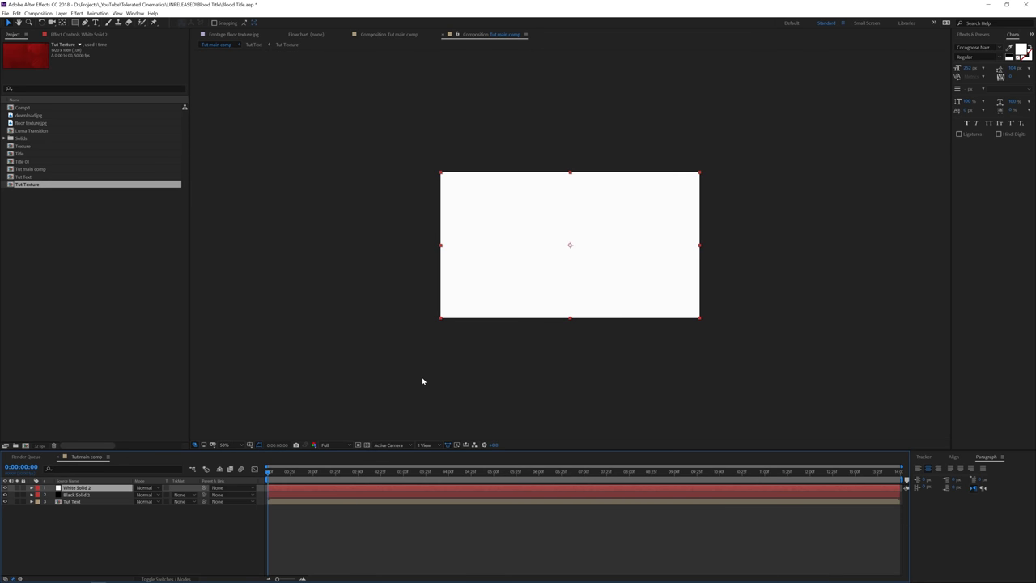
pyautogui.press(',')
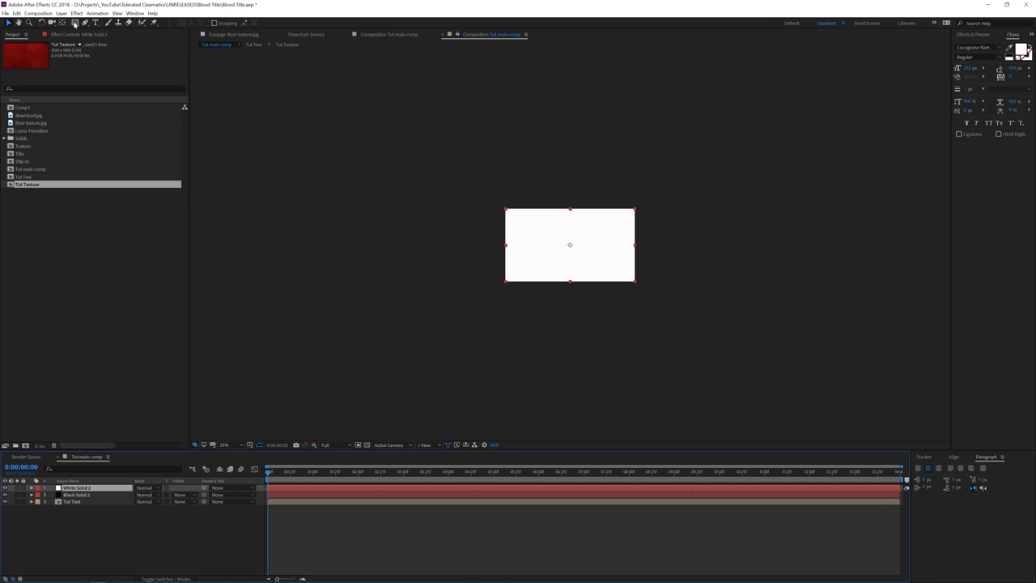
pyautogui.click(74, 23)
pyautogui.moveTo(418, 131); pyautogui.dragTo(699, 196)
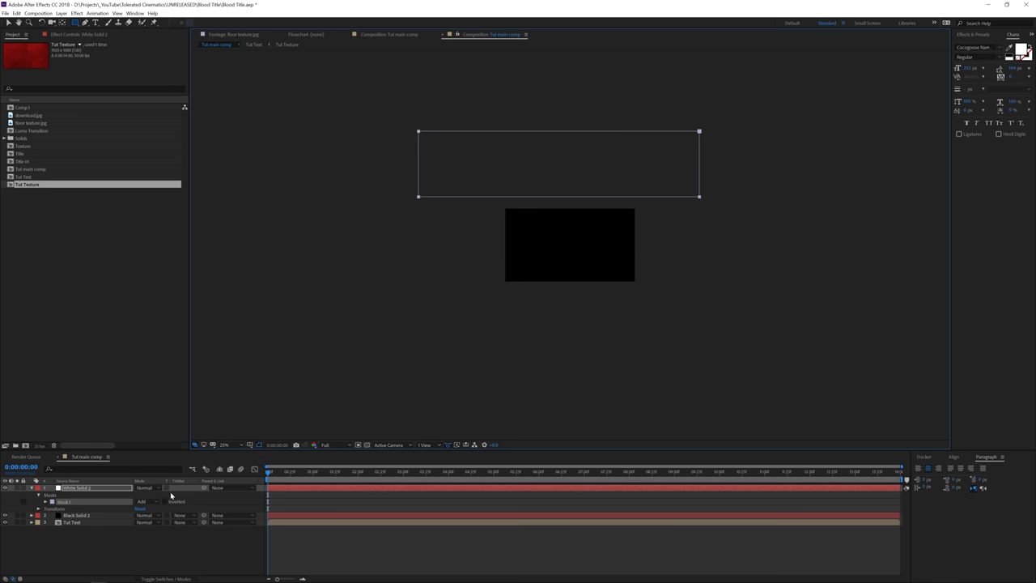
pyautogui.press('m')
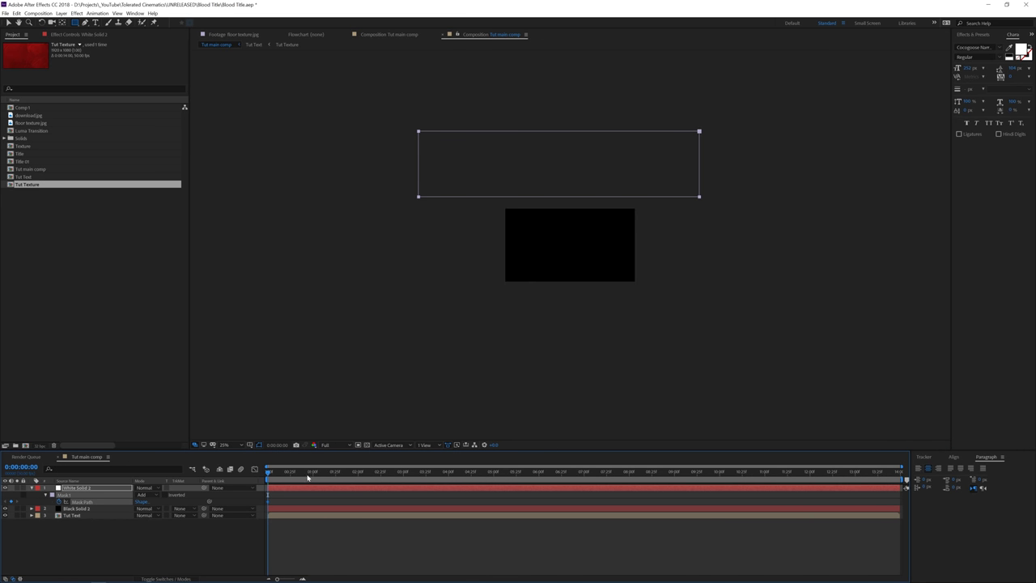
# - At 0:00:05:01, extend the mask's lower edge below the frame so white covers it, and check the wipe along the timeline
pyautogui.moveTo(308, 477); pyautogui.dragTo(496, 483)
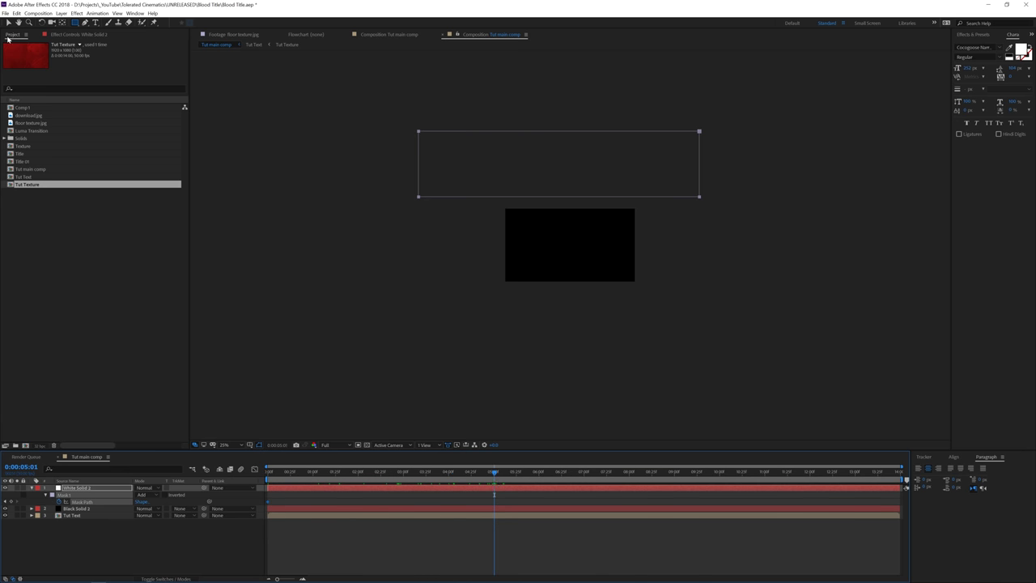
pyautogui.click(9, 22)
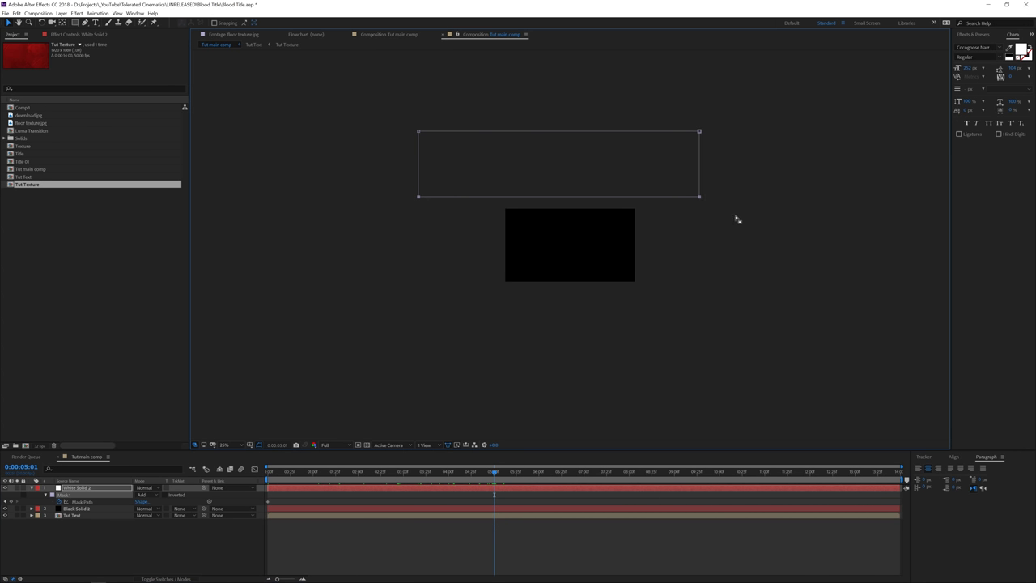
pyautogui.moveTo(700, 198); pyautogui.dragTo(714, 301)
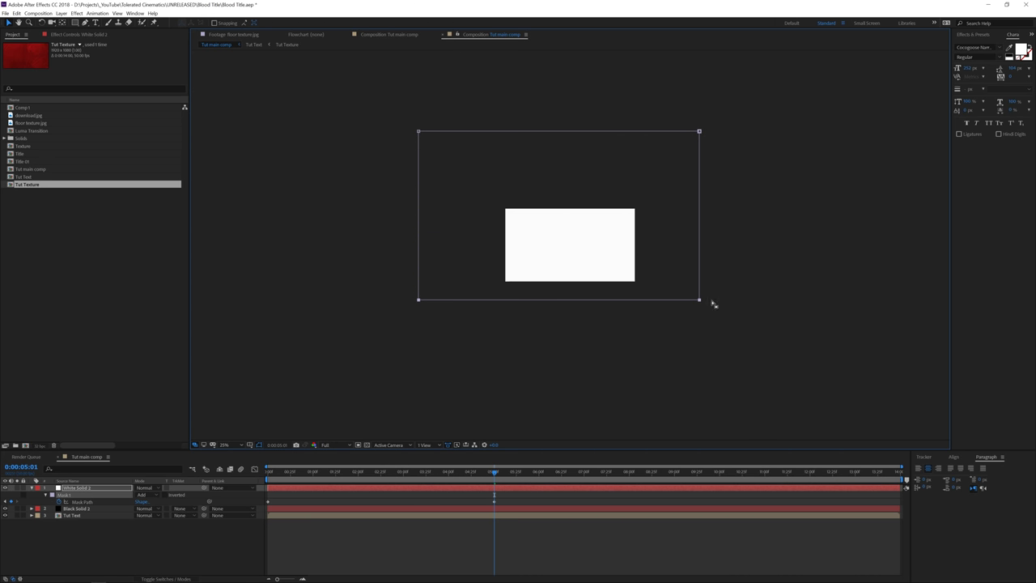
pyautogui.moveTo(493, 476); pyautogui.dragTo(383, 505)
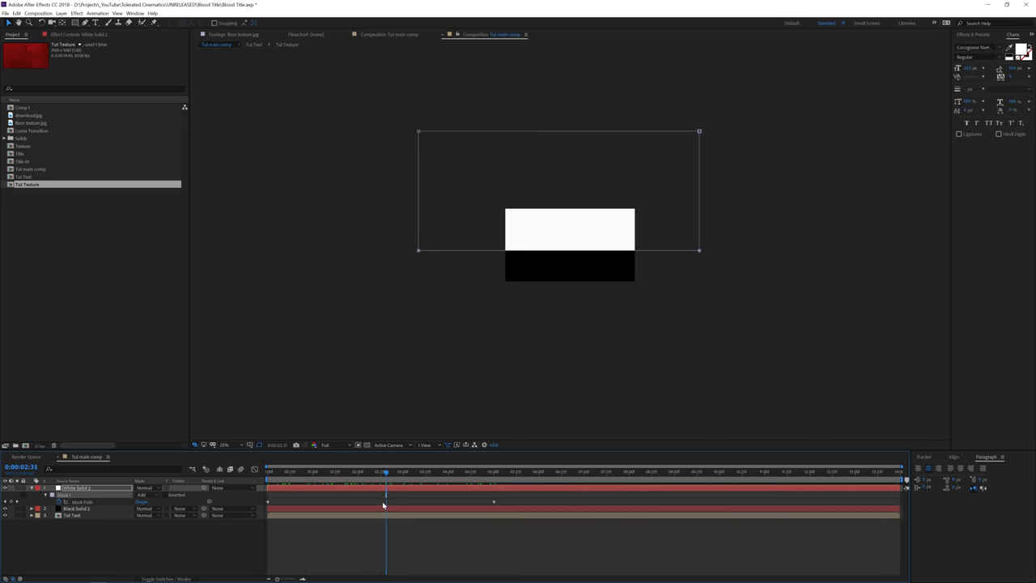
pyautogui.click(380, 540)
# - Apply Turbulent Displace to the white solid and check its wavy edge along the timeline
pyautogui.click(384, 491)
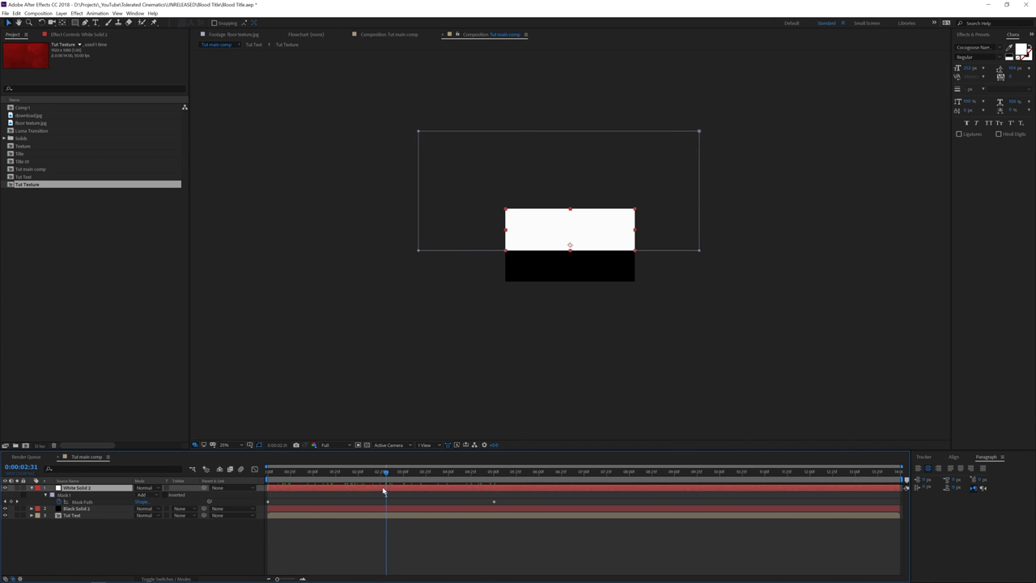
pyautogui.click(76, 13)
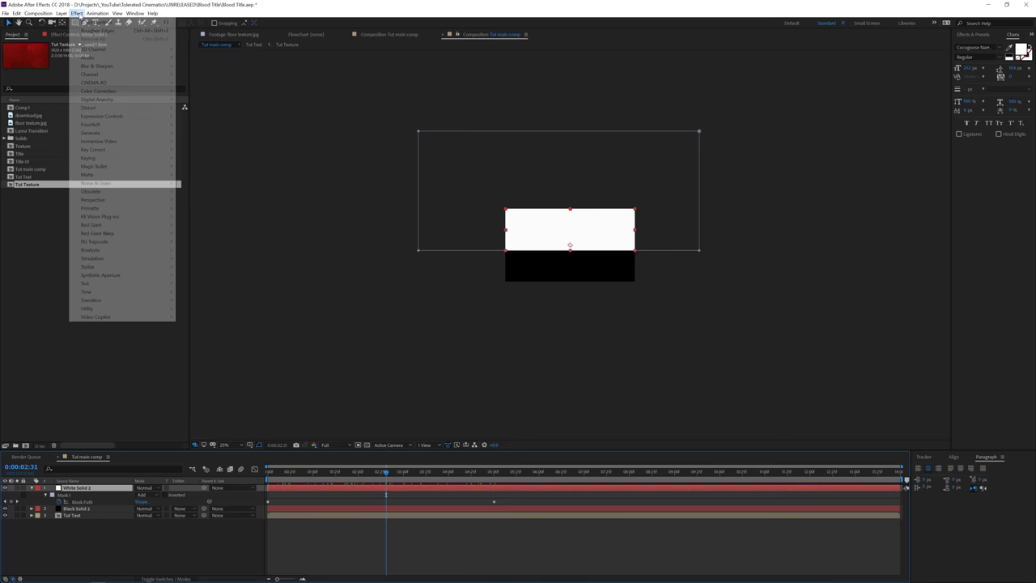
pyautogui.moveTo(109, 107)
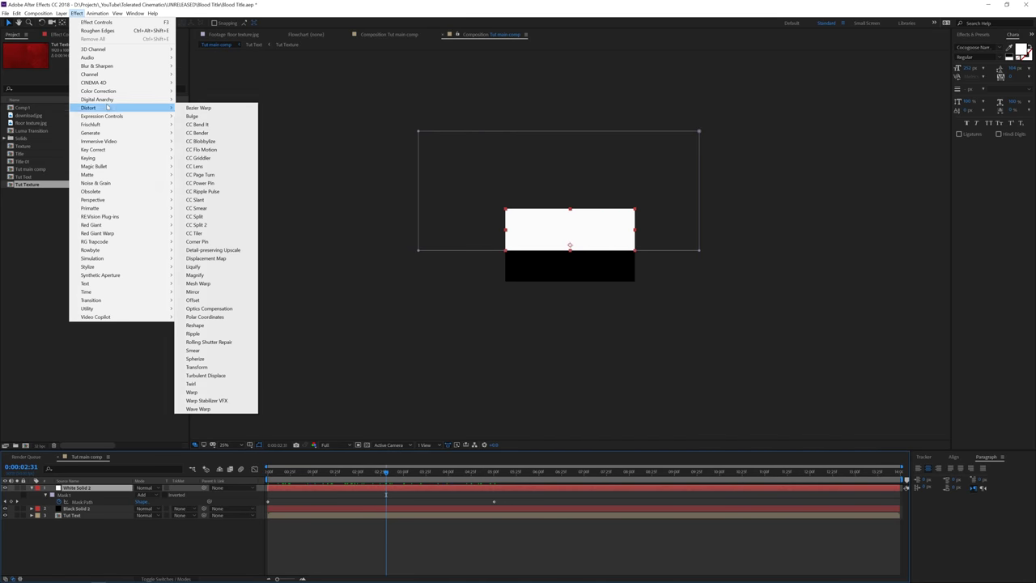
pyautogui.click(233, 375)
pyautogui.press('.')
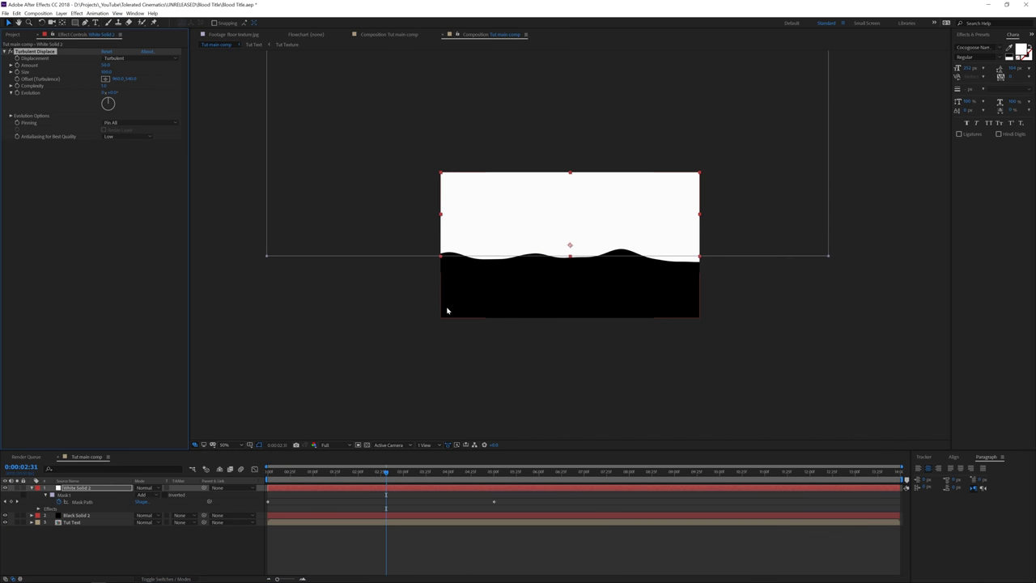
pyautogui.click(362, 501)
pyautogui.moveTo(381, 474)
pyautogui.mouseDown()
pyautogui.moveTo(321, 478)
pyautogui.moveTo(432, 480)
pyautogui.moveTo(361, 480)
pyautogui.mouseUp()
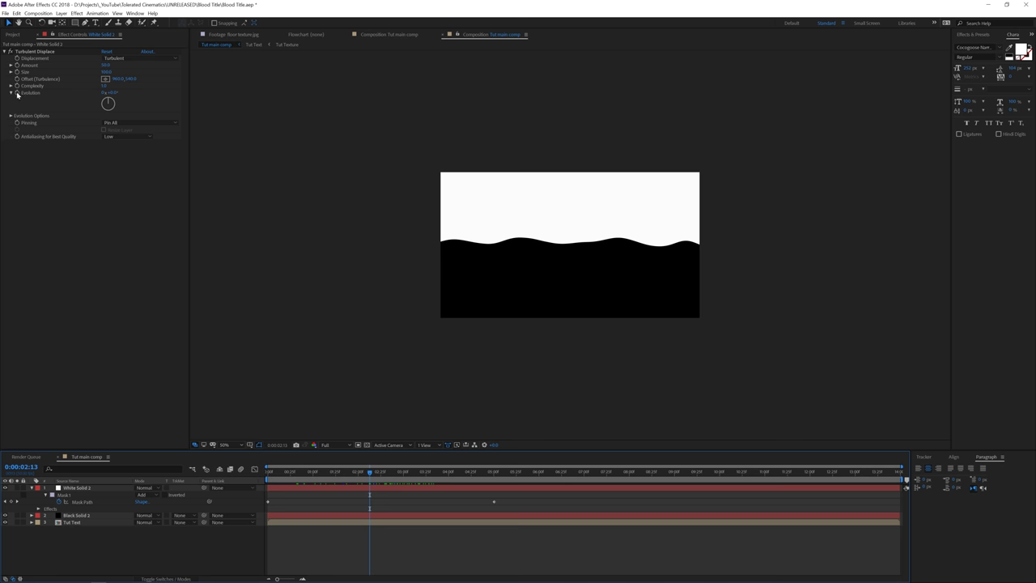
# - Animate the Turbulent Displace Evolution with the expression time*50 and preview the motion
pyautogui.keyDown('alt'); pyautogui.click(17, 94); pyautogui.keyUp('alt')
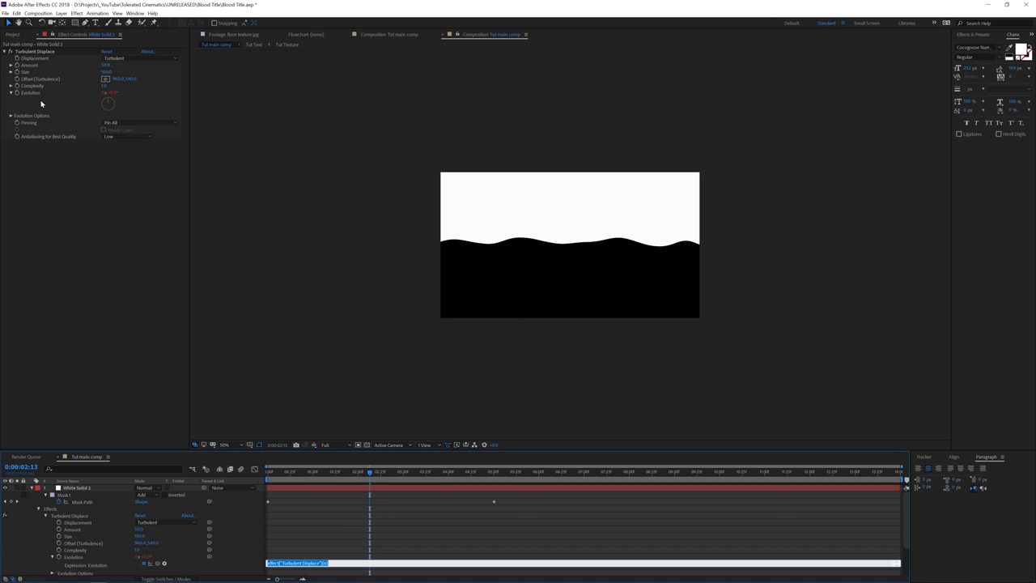
pyautogui.press('BackSpace')
pyautogui.write('time*50')
pyautogui.click(351, 521)
pyautogui.click(288, 471)
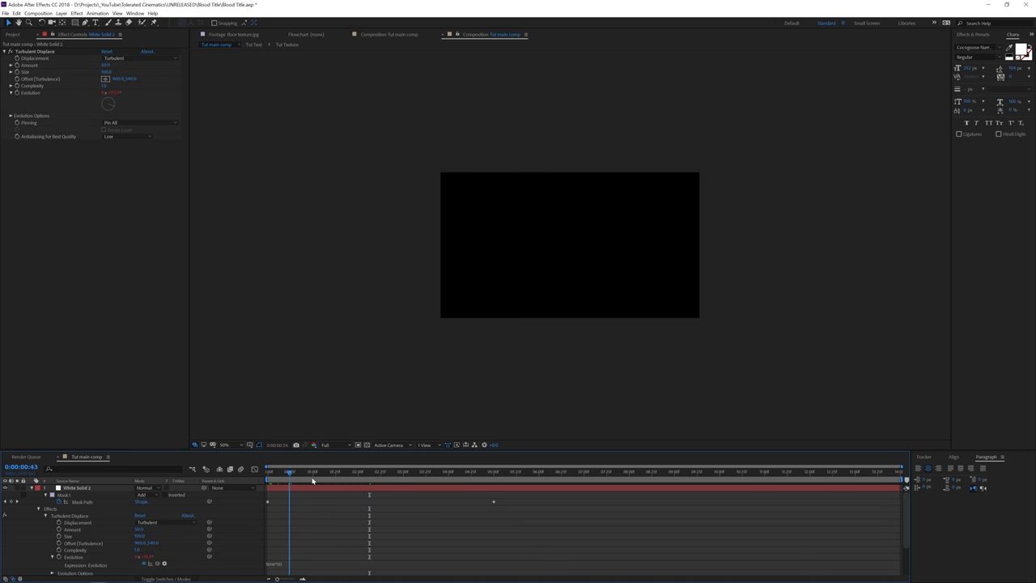
pyautogui.press('space')
# - Set the Turbulent Displace size to 50 and amount to about 97, and raise its complexity for a more jagged edge
pyautogui.click(106, 71)
pyautogui.write('50')
pyautogui.press('Return')
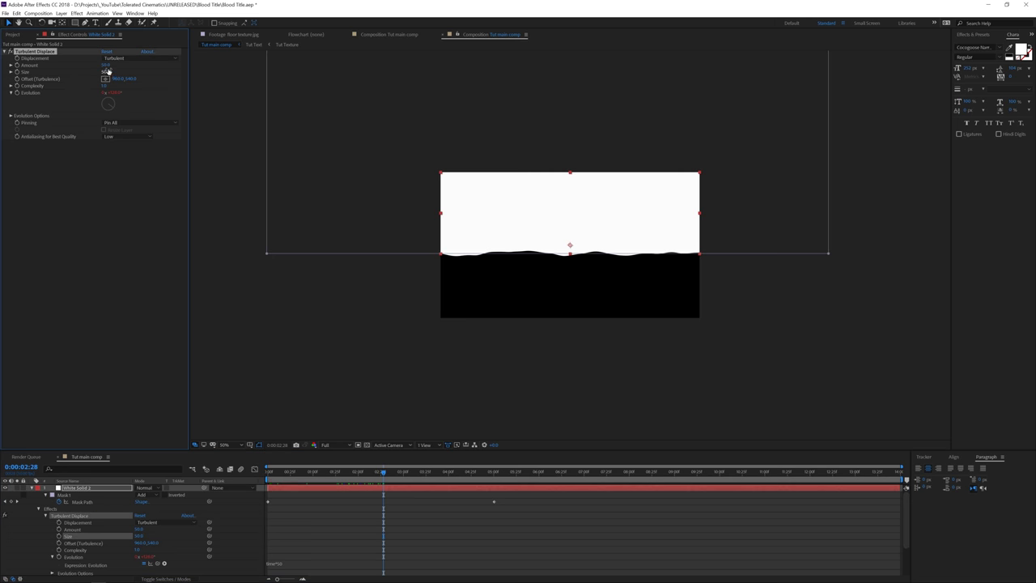
pyautogui.moveTo(105, 65); pyautogui.dragTo(143, 65)
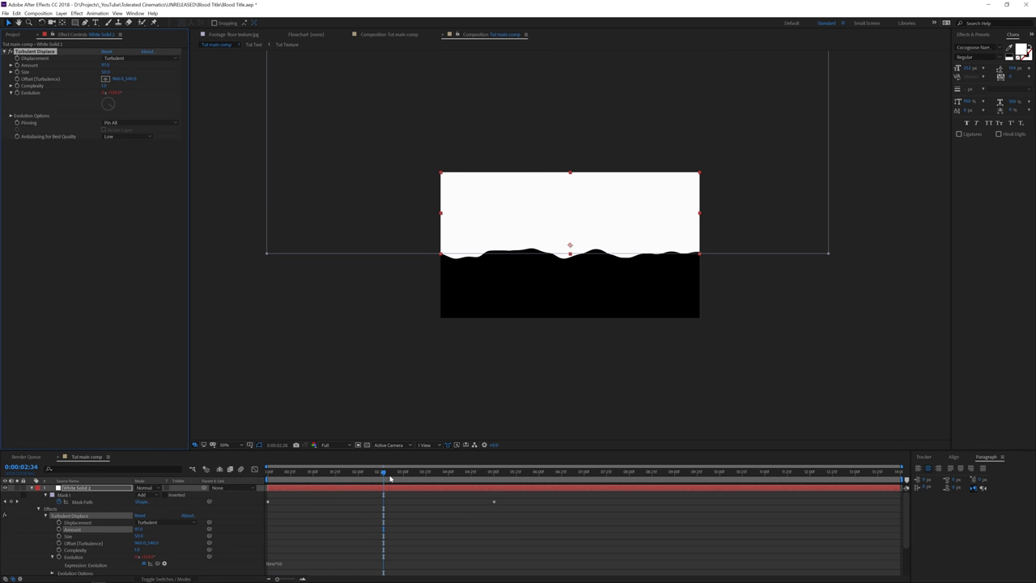
pyautogui.moveTo(390, 479)
pyautogui.mouseDown()
pyautogui.moveTo(426, 478)
pyautogui.moveTo(382, 479)
pyautogui.mouseUp()
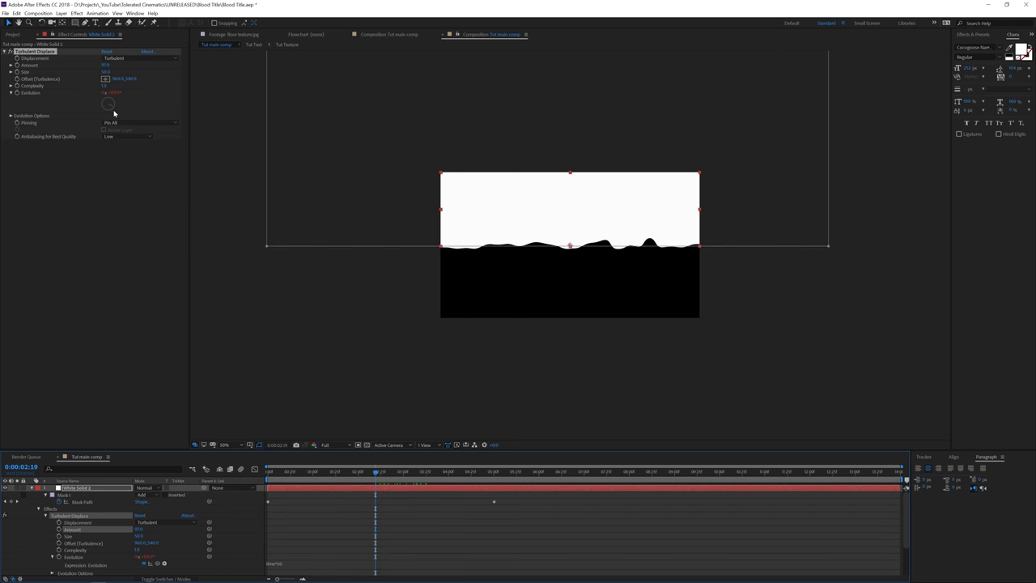
pyautogui.moveTo(106, 86); pyautogui.dragTo(176, 113)
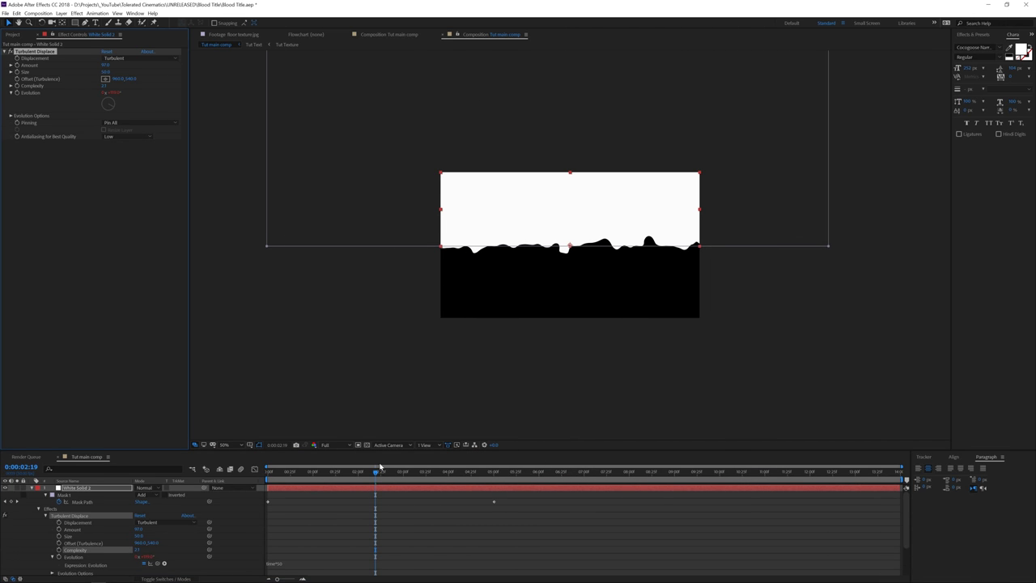
pyautogui.moveTo(380, 467); pyautogui.dragTo(354, 485)
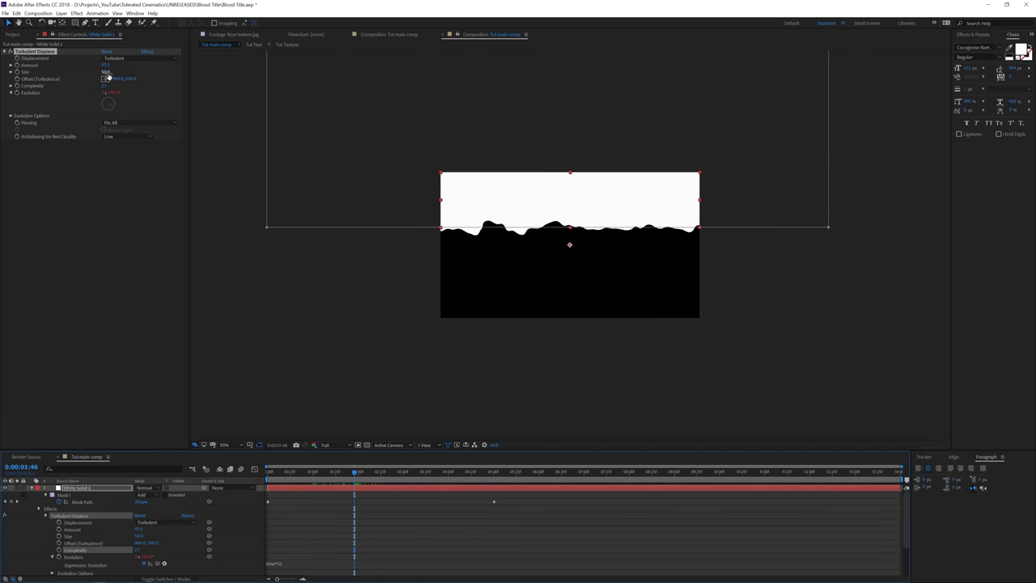
# - Pre-compose the white and black solids together as Tut Blood Transition
pyautogui.click(32, 488)
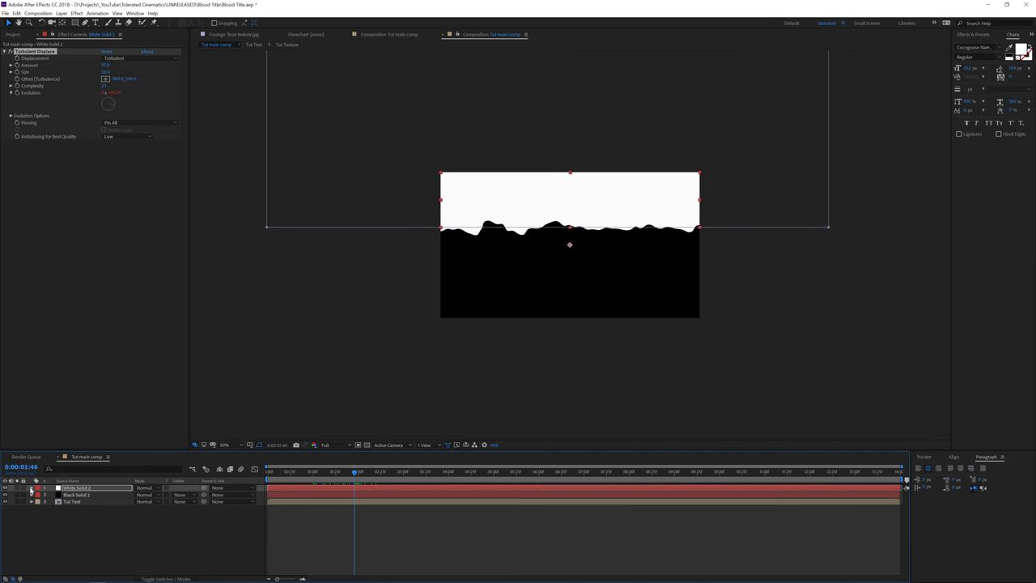
pyautogui.keyDown('shift'); pyautogui.click(76, 495); pyautogui.keyUp('shift')
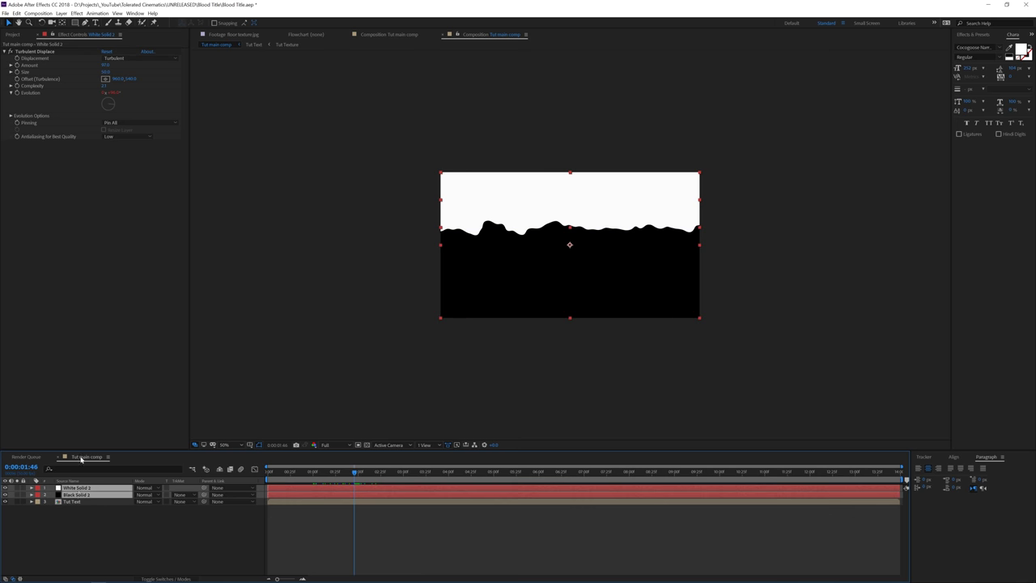
pyautogui.click(61, 14)
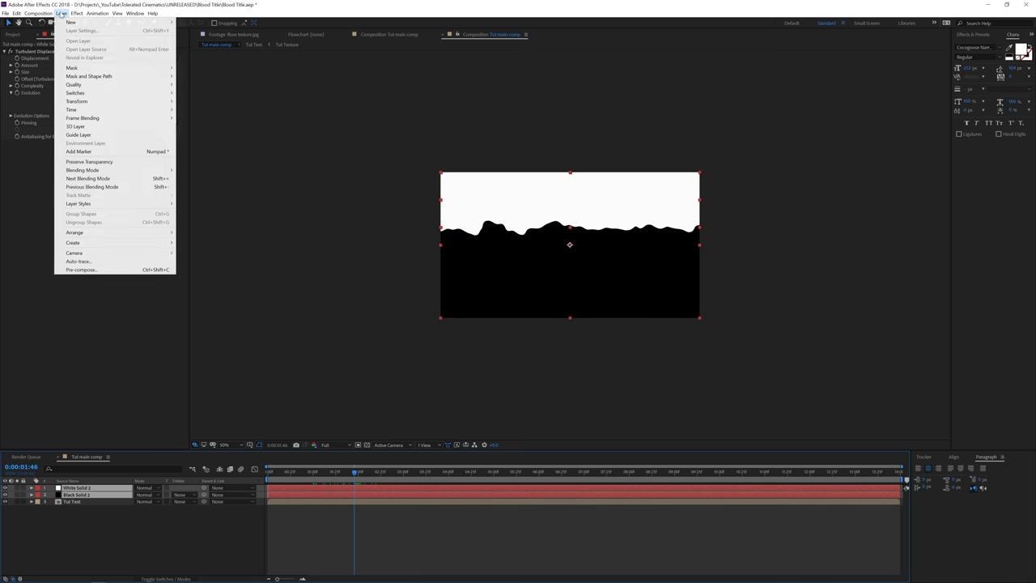
pyautogui.click(101, 270)
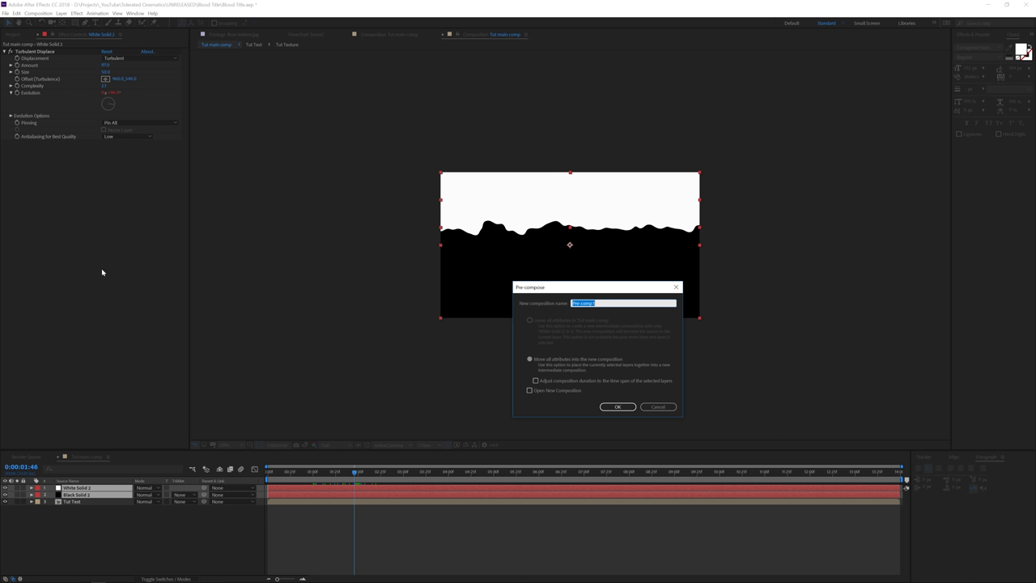
pyautogui.write('Blood Transition')
pyautogui.click(618, 406)
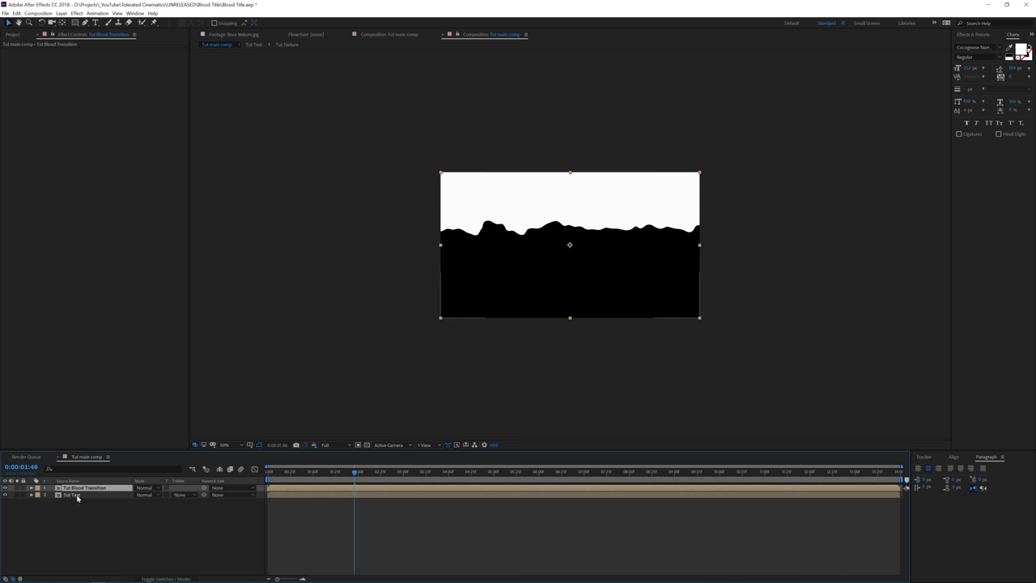
# - Give the Tut Text layer a luma matte from Tut Blood Transition and check the reveal along the timeline
pyautogui.click(78, 495)
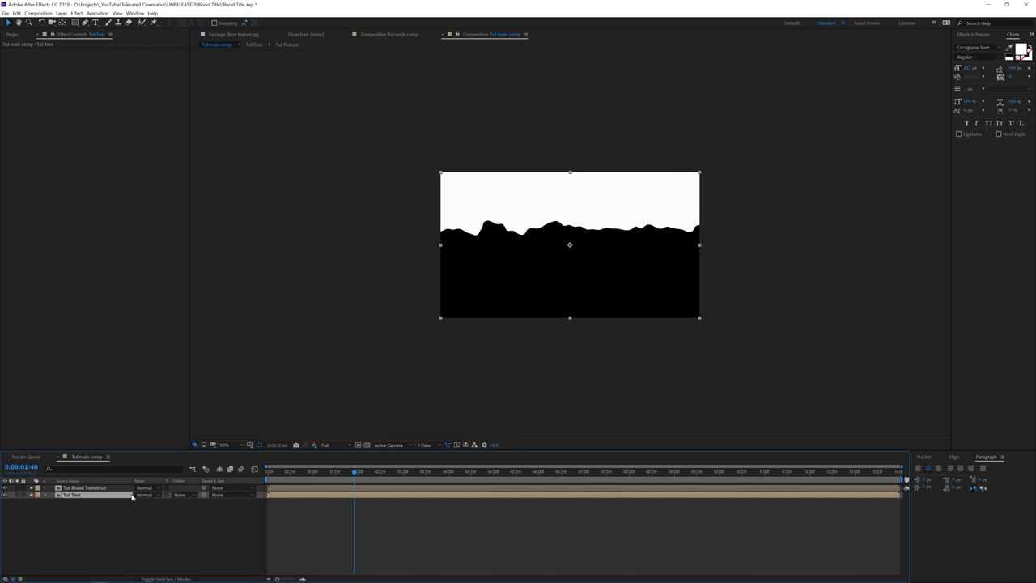
pyautogui.click(179, 494)
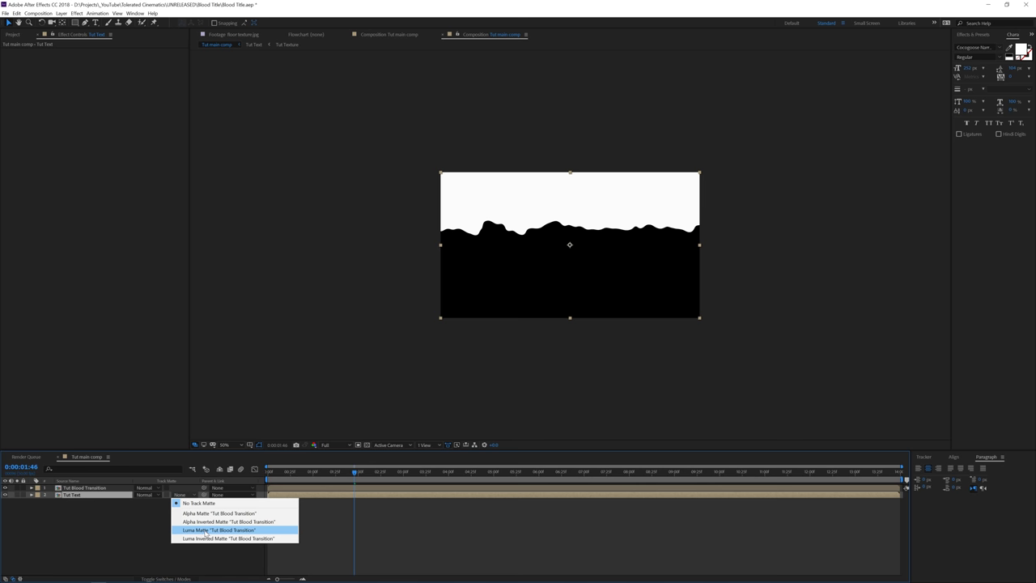
pyautogui.click(205, 531)
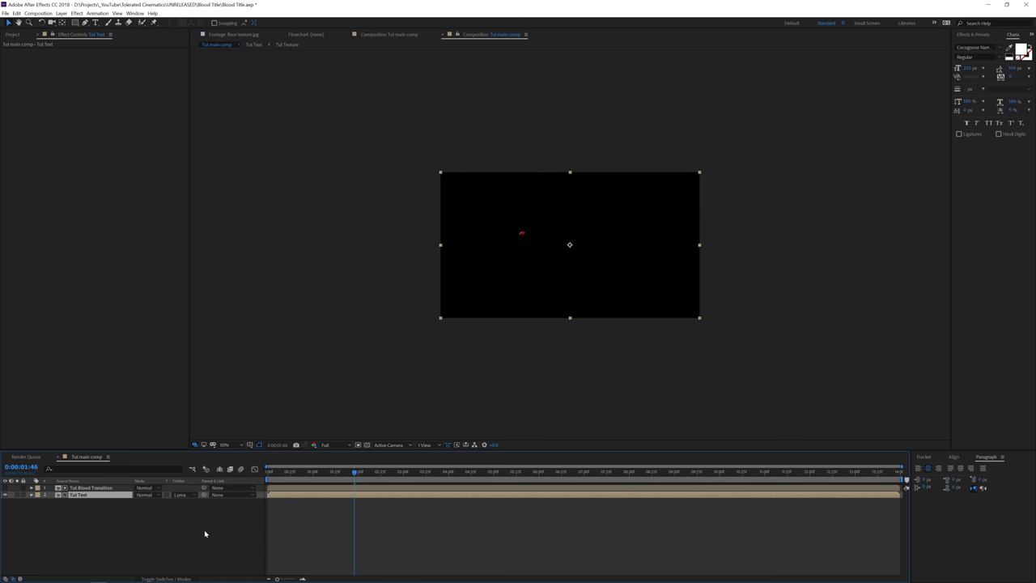
pyautogui.moveTo(356, 474); pyautogui.dragTo(373, 479)
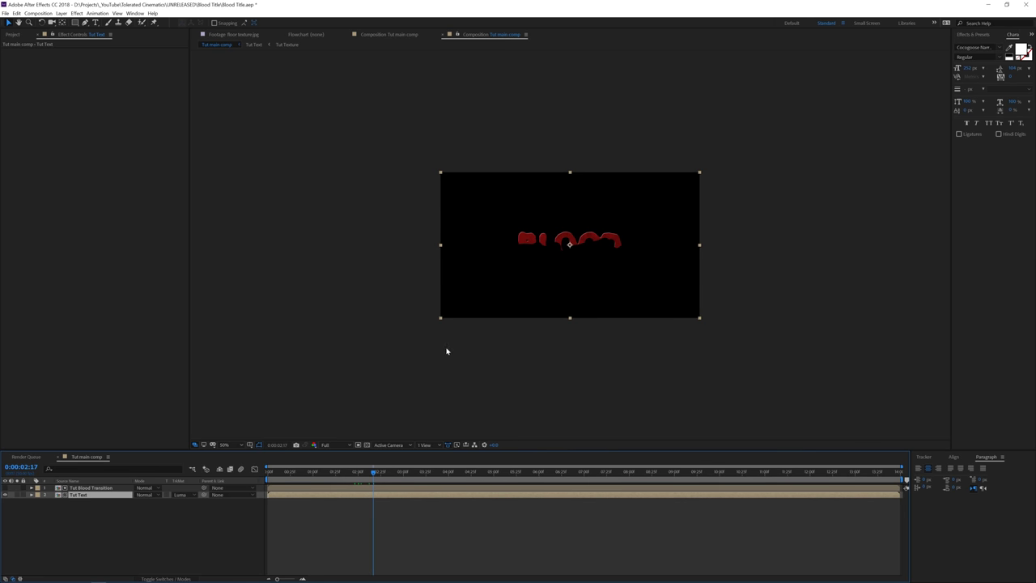
pyautogui.press('/')
pyautogui.click(399, 479)
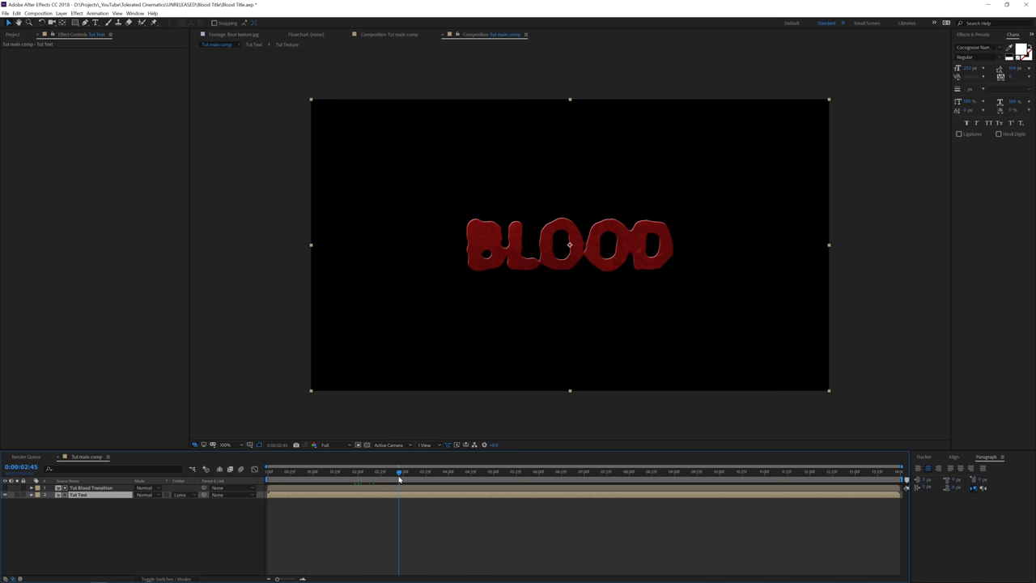
# - Pre-compose the Tut Blood Transition and Tut Text layers together as Blood Text Tut
pyautogui.click(89, 488)
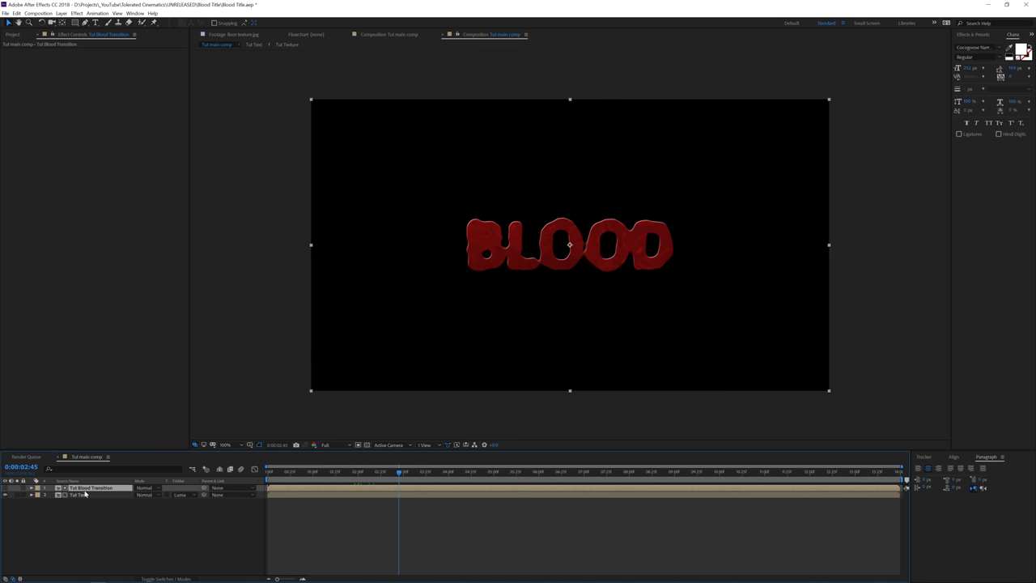
pyautogui.keyDown('shift'); pyautogui.click(76, 495); pyautogui.keyUp('shift')
pyautogui.click(61, 13)
pyautogui.click(77, 271)
pyautogui.write('Blood Te')
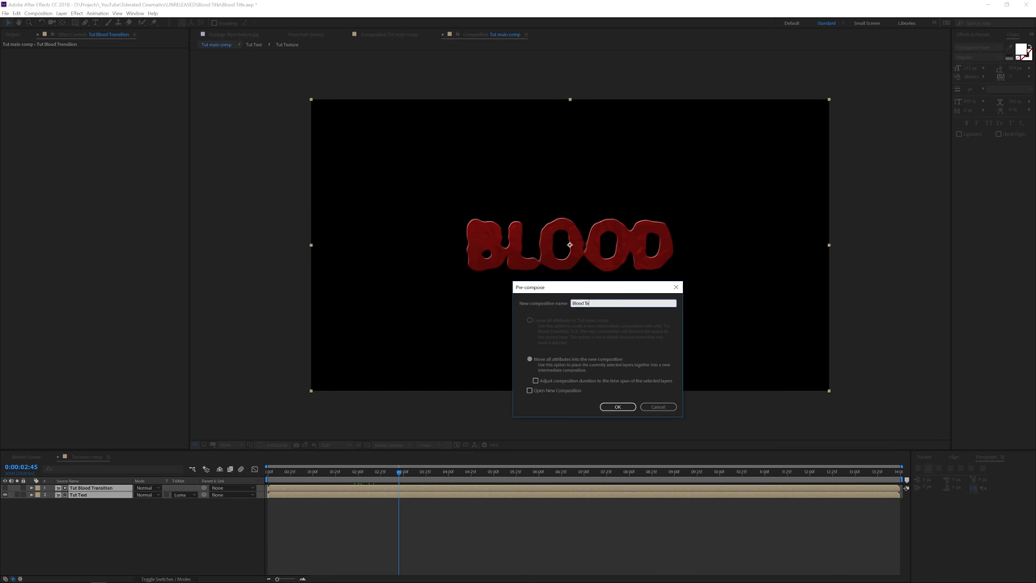
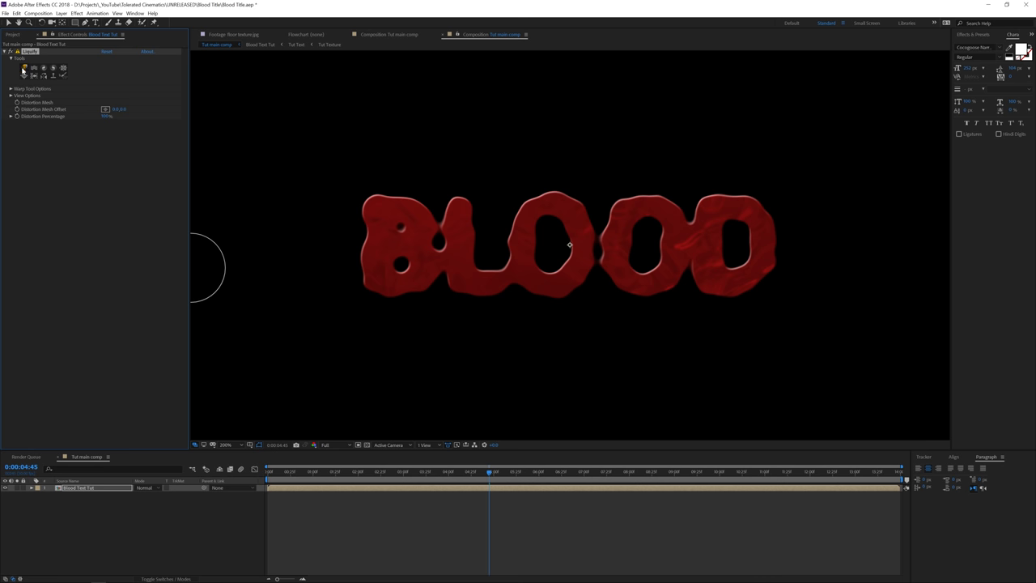
# - Set the Liquify brush size to 15 and choose the Warp tool
pyautogui.click(11, 90)
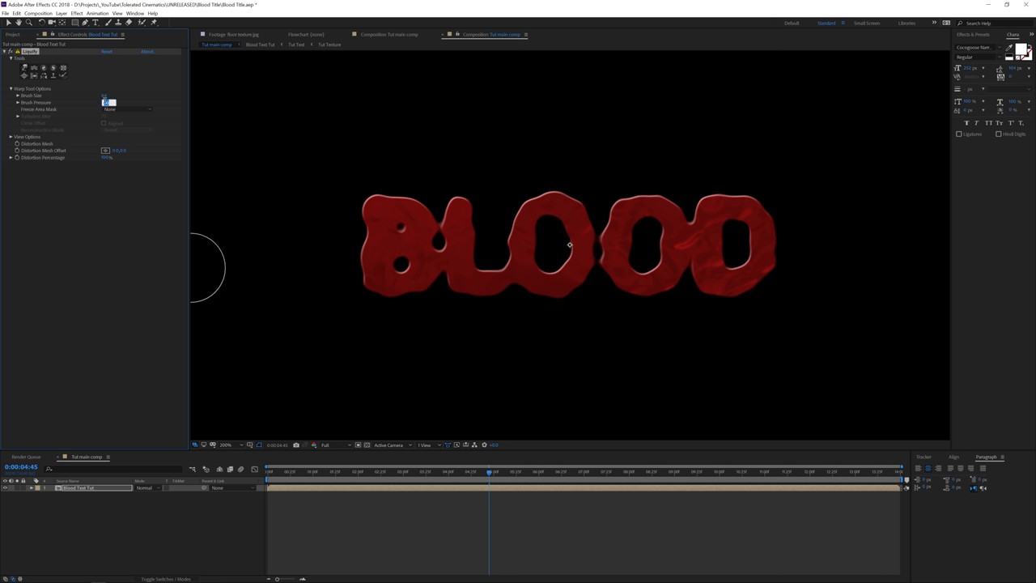
pyautogui.press('Return')
pyautogui.click(104, 95)
pyautogui.write('15')
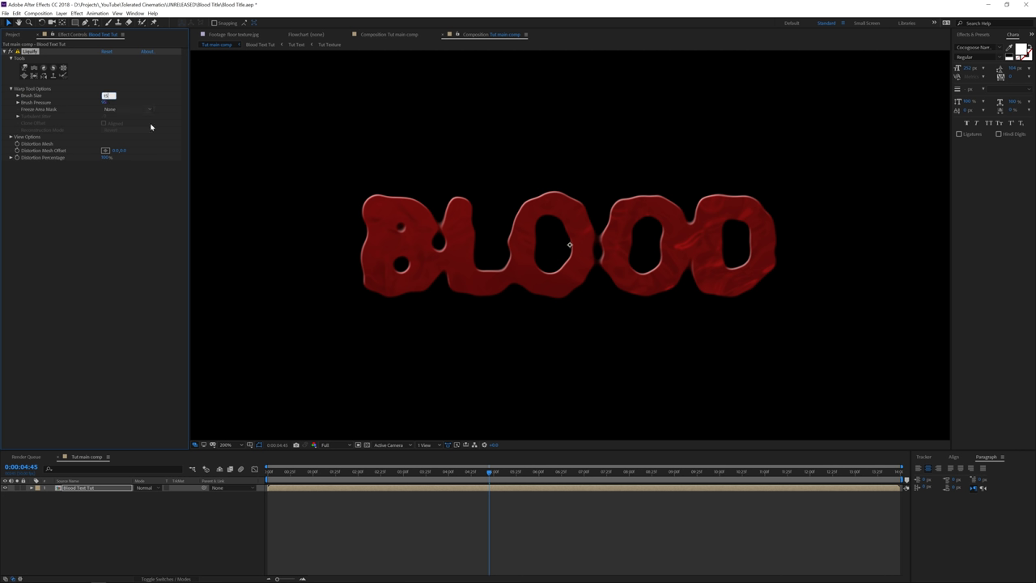
pyautogui.press('Return')
pyautogui.click(24, 68)
# - Warp two long thin drips downward from the lower edge of the letter B
pyautogui.moveTo(368, 281); pyautogui.dragTo(363, 344)
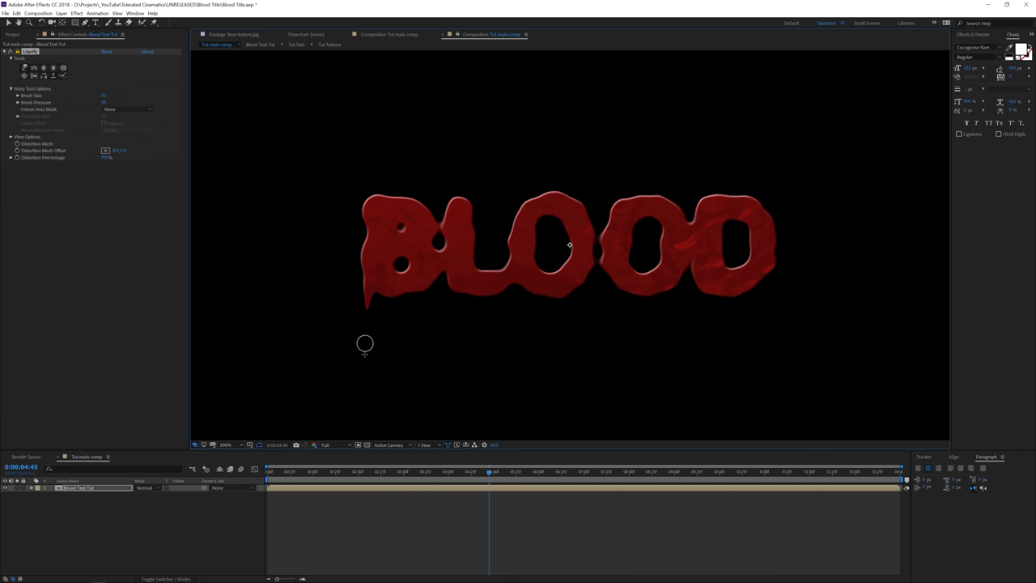
pyautogui.moveTo(363, 289); pyautogui.dragTo(366, 340)
pyautogui.moveTo(363, 297); pyautogui.dragTo(365, 341)
pyautogui.moveTo(393, 285); pyautogui.dragTo(393, 399)
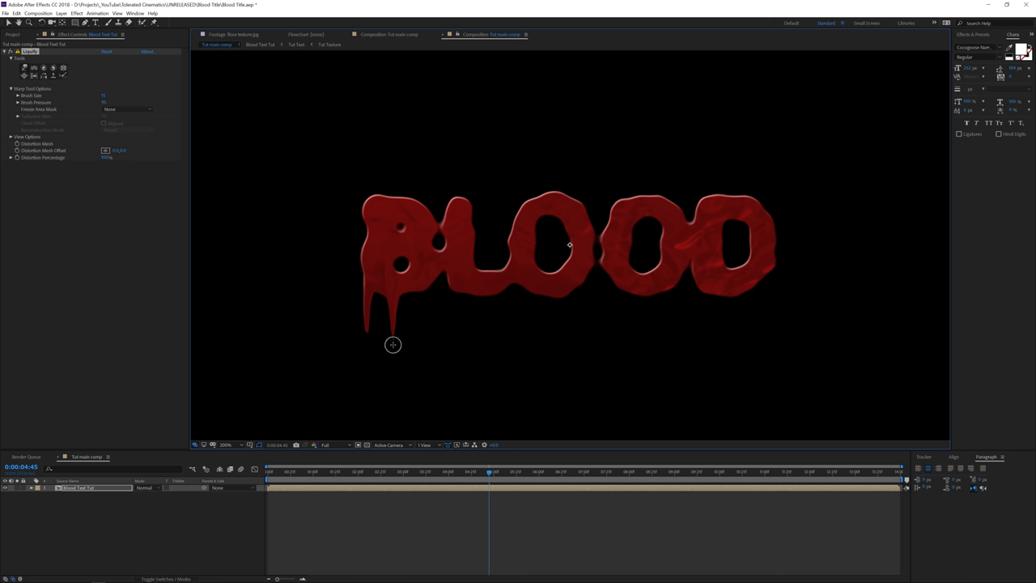
pyautogui.moveTo(393, 346)
pyautogui.mouseDown()
pyautogui.moveTo(393, 321)
pyautogui.moveTo(388, 337)
pyautogui.mouseUp()
# - Reduce the Liquify brush size to 7 and add small drips beneath the B and inside its lower hole
pyautogui.click(103, 95)
pyautogui.write('7')
pyautogui.press('Return')
pyautogui.press('v')
pyautogui.moveTo(377, 308); pyautogui.dragTo(376, 321)
pyautogui.moveTo(401, 257); pyautogui.dragTo(400, 271)
pyautogui.press('v')
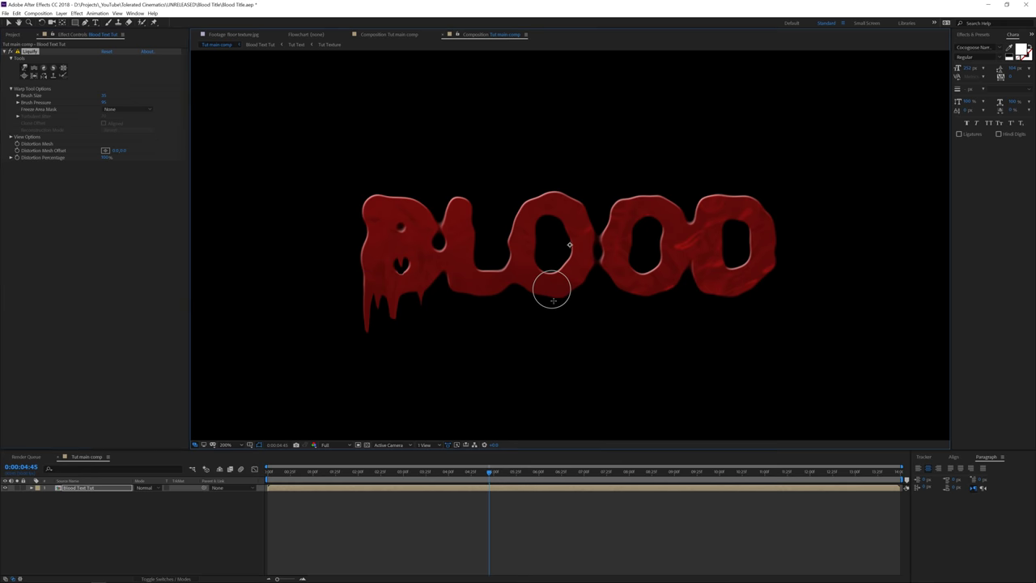
# - Warp larger drips downward from the lower edges of both Os, the D and the L
pyautogui.moveTo(550, 287); pyautogui.dragTo(554, 348)
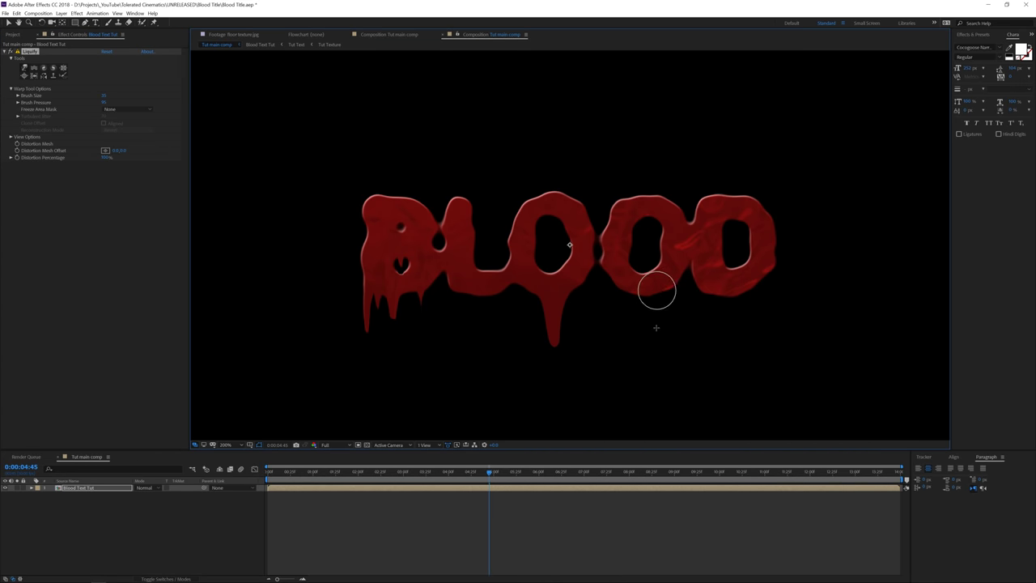
pyautogui.moveTo(656, 288); pyautogui.dragTo(655, 352)
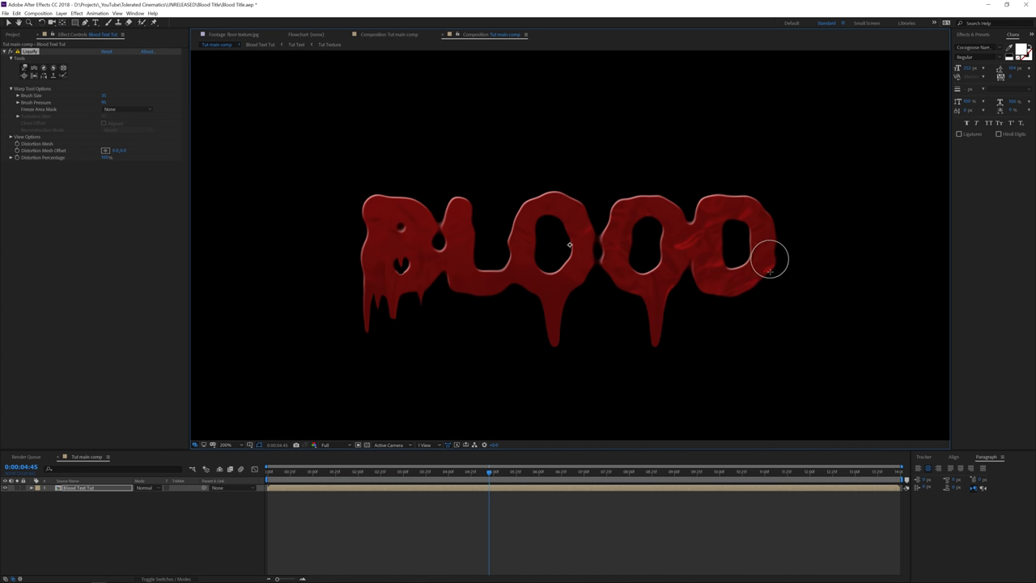
pyautogui.moveTo(769, 275); pyautogui.dragTo(772, 339)
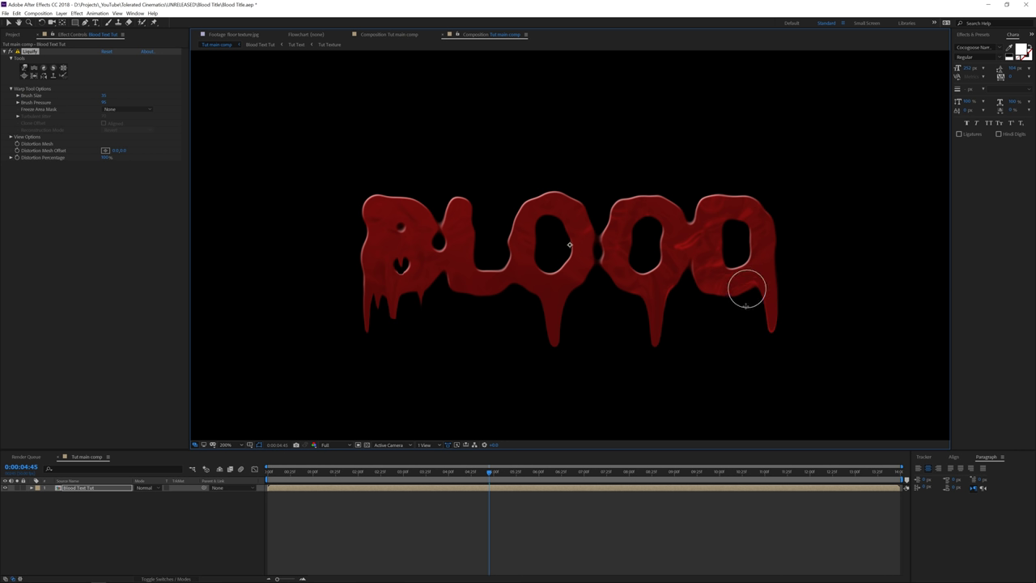
pyautogui.moveTo(744, 286); pyautogui.dragTo(752, 325)
pyautogui.moveTo(461, 280); pyautogui.dragTo(459, 341)
# - Undo a slanted stretch of the B's outermost drip and pull that drip straight down to make it thicker
pyautogui.moveTo(367, 291); pyautogui.dragTo(356, 353)
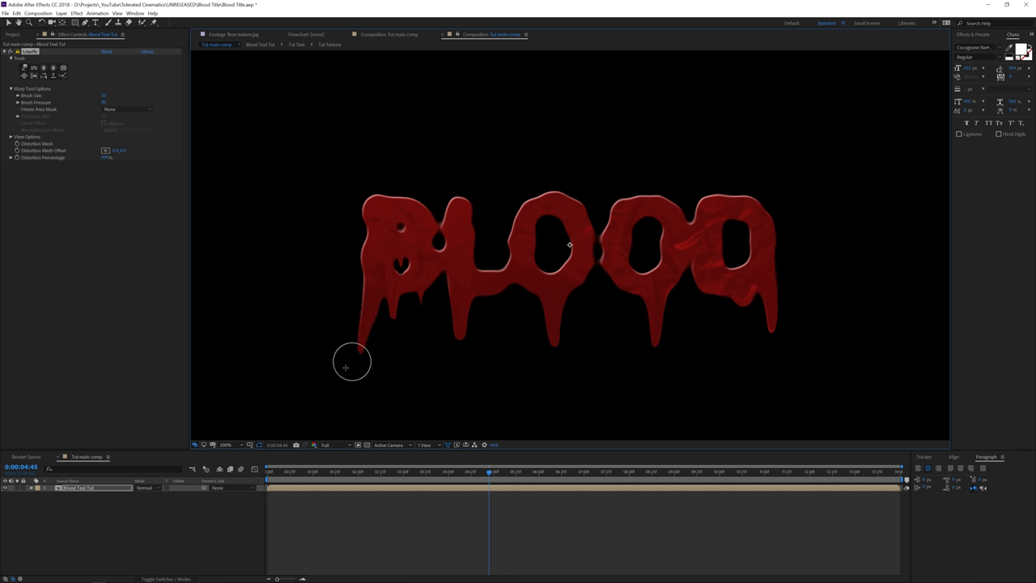
pyautogui.hotkey('ctrl', 'z')
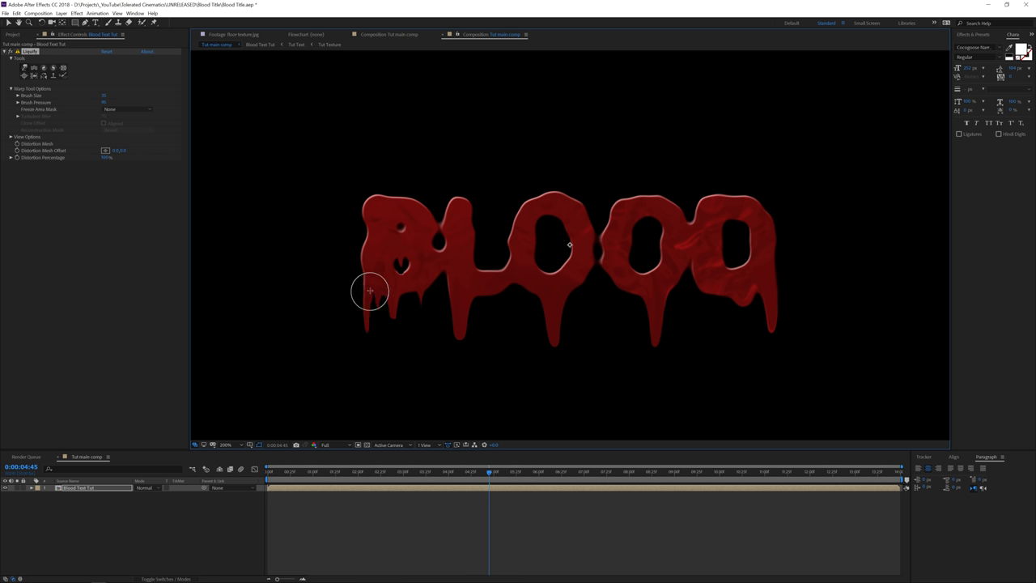
pyautogui.moveTo(370, 289); pyautogui.dragTo(370, 343)
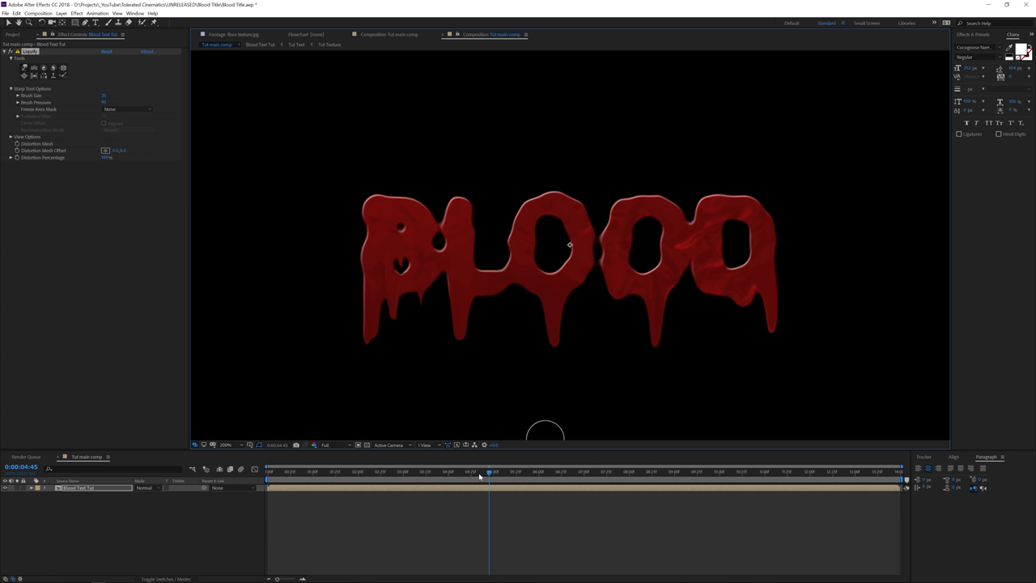
# - At 0:00:00:00, keyframe the Liquify Distortion Percentage at 0%
pyautogui.moveTo(479, 476); pyautogui.dragTo(197, 509)
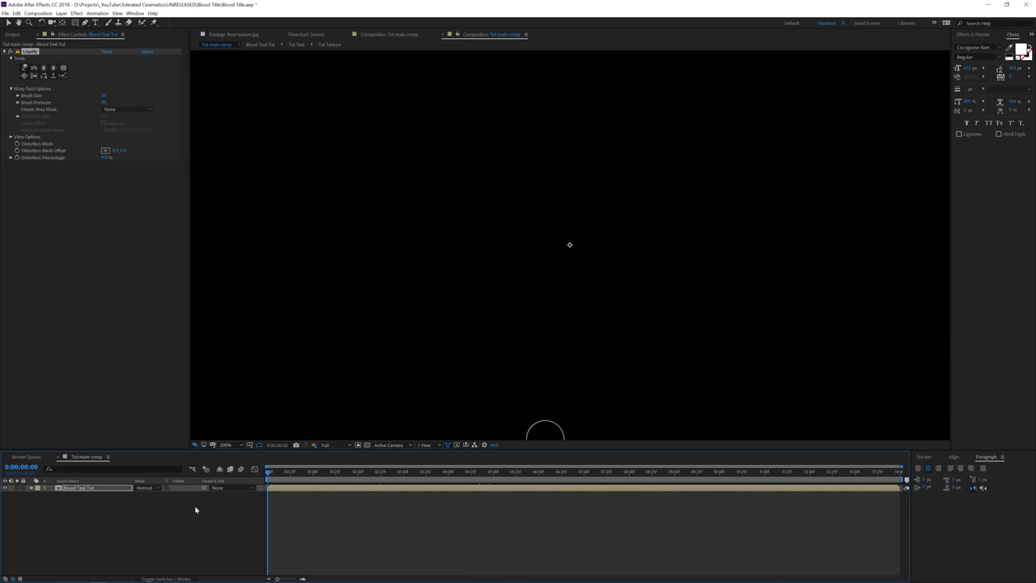
pyautogui.click(16, 158)
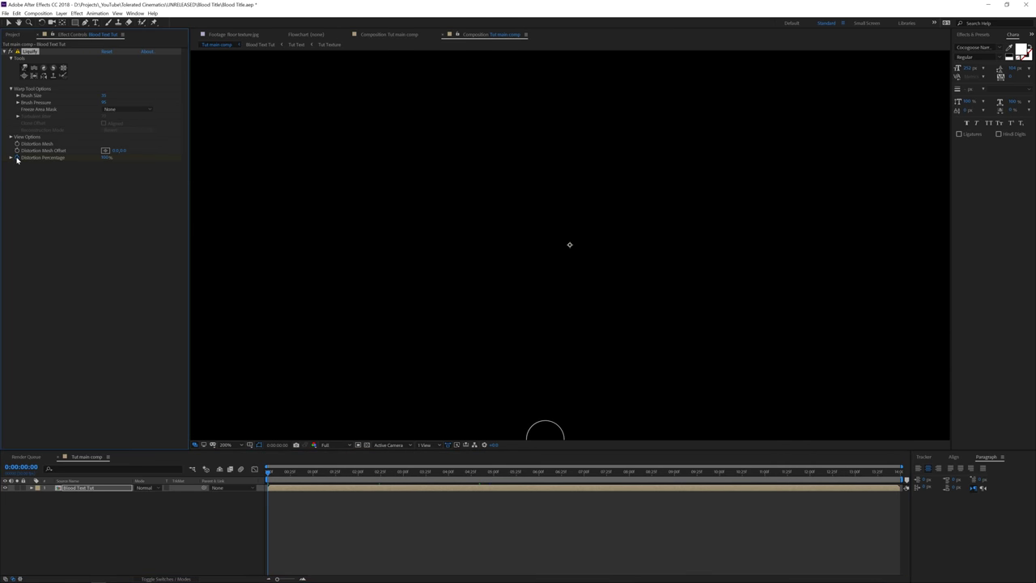
pyautogui.write('0')
pyautogui.press('Return')
# - At 0:00:06:03, set the Distortion Percentage to 100% and check the growing drips along the timeline
pyautogui.moveTo(434, 479); pyautogui.dragTo(500, 477)
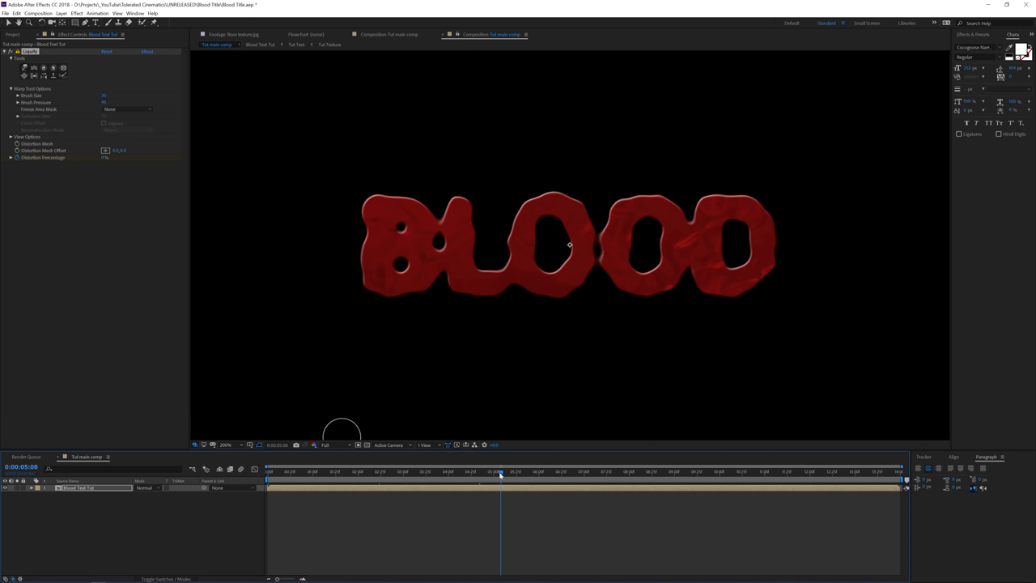
pyautogui.click(542, 478)
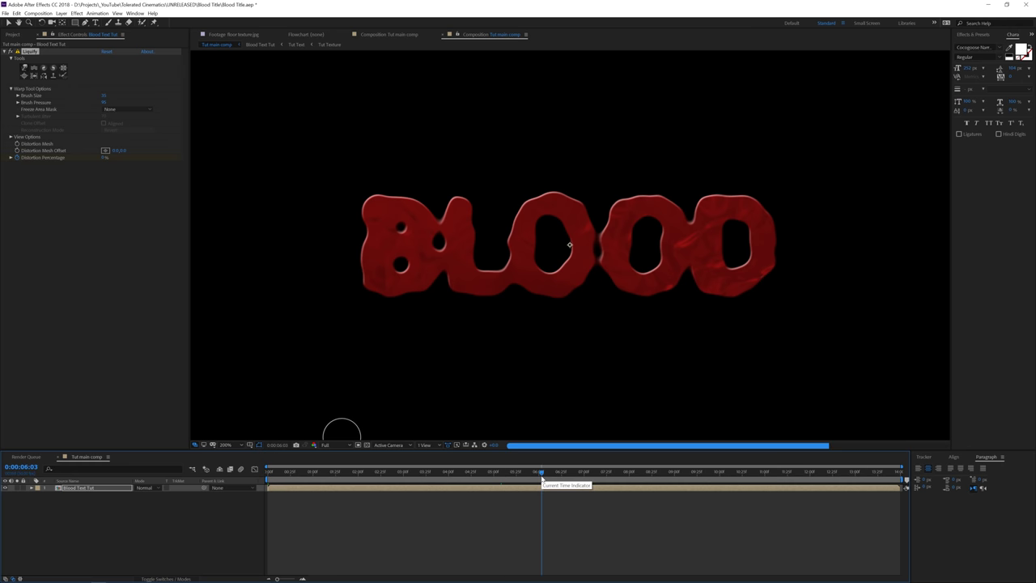
pyautogui.click(104, 158)
pyautogui.write('100')
pyautogui.press('Return')
pyautogui.moveTo(541, 473); pyautogui.dragTo(354, 490)
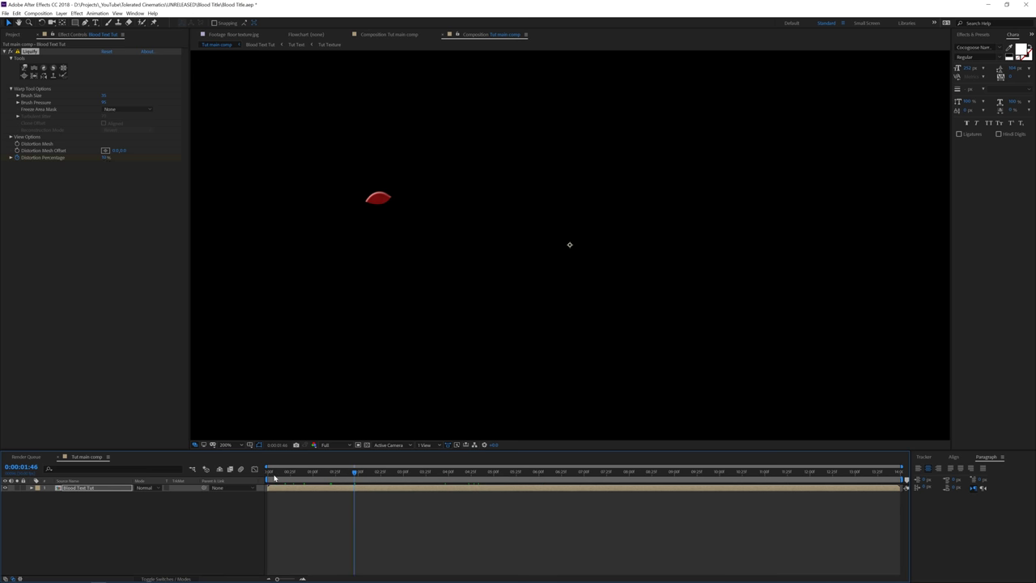
pyautogui.click(274, 477)
# - Open the nested Tut Blood Transition composition and dock its viewer beside the Tut main comp viewer
pyautogui.doubleClick(307, 489)
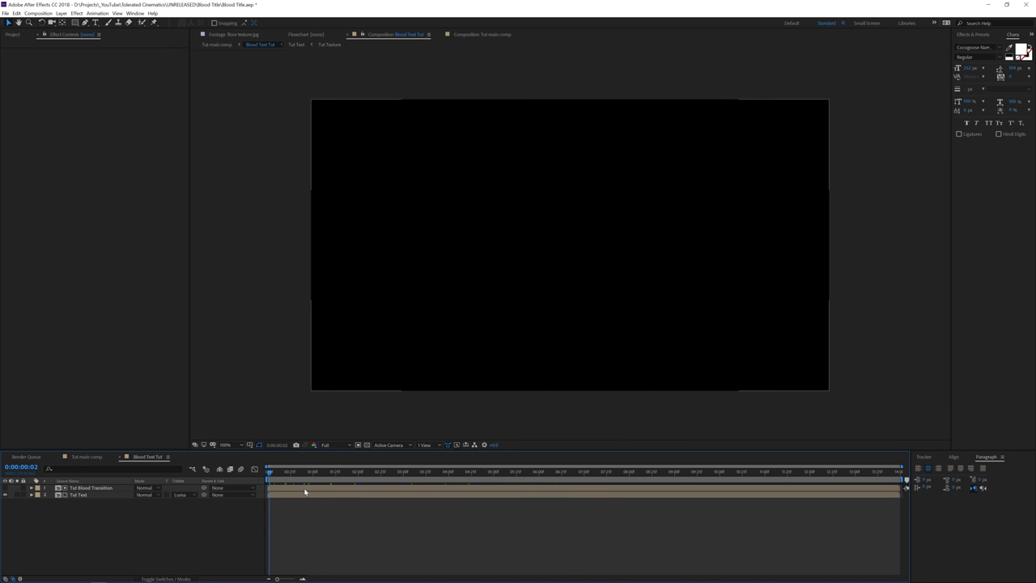
pyautogui.doubleClick(305, 491)
pyautogui.click(401, 35)
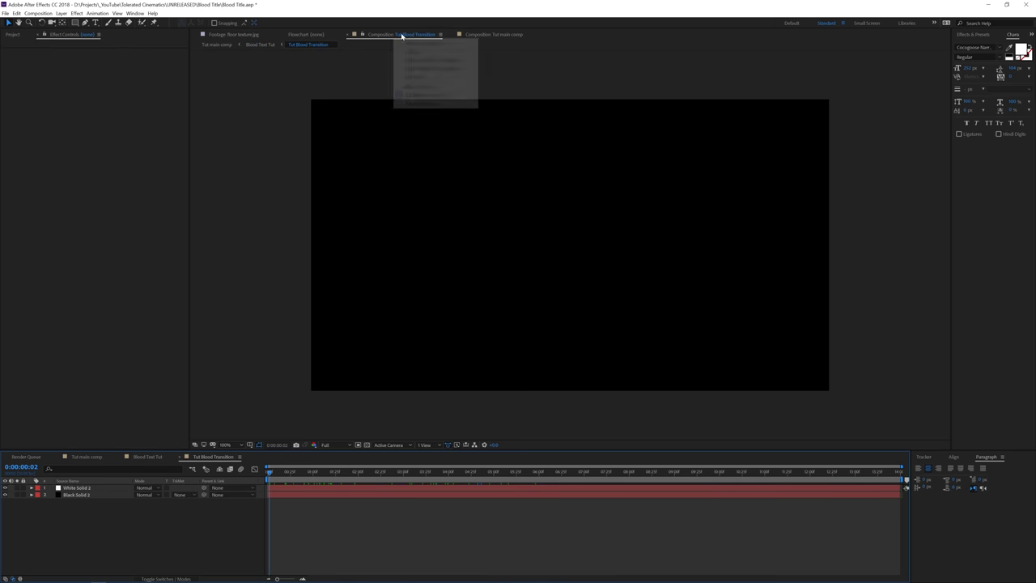
pyautogui.moveTo(368, 35); pyautogui.dragTo(942, 166)
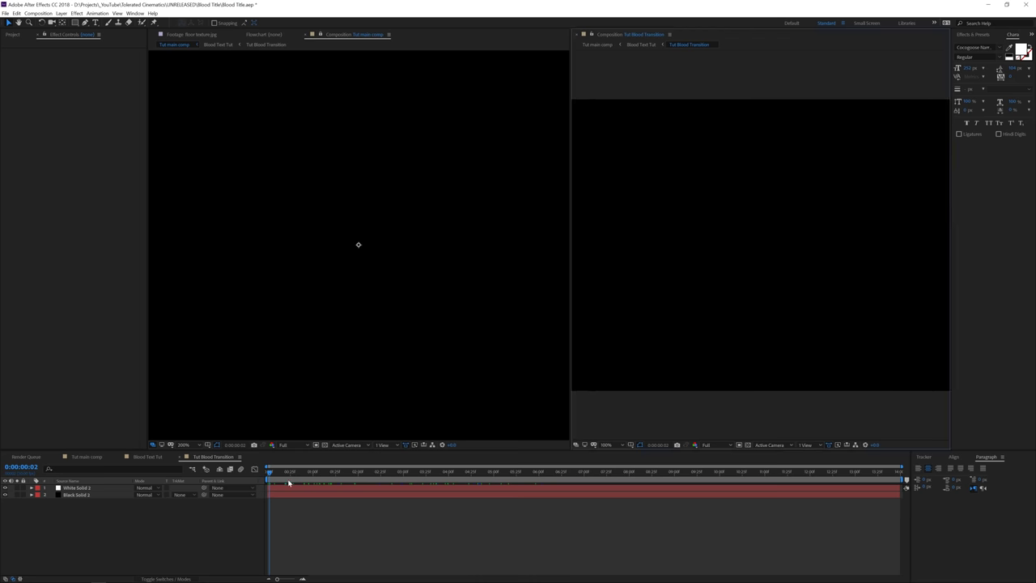
# - Shift both solids earlier in Tut Blood Transition so the wipe is already under way at 0:00:00:00, and preview the reveal
pyautogui.moveTo(288, 483); pyautogui.dragTo(233, 483)
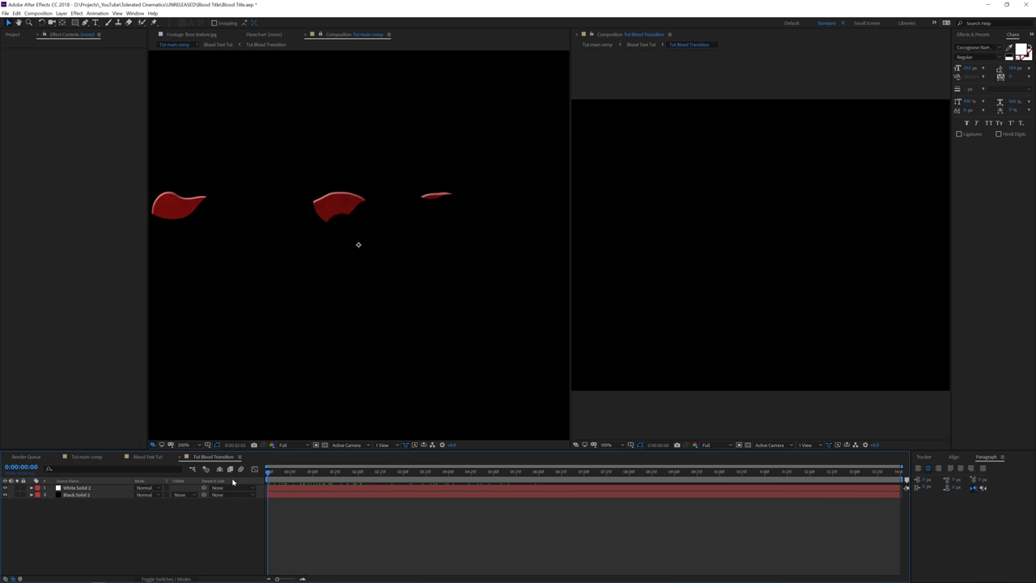
pyautogui.hotkey('ctrl', 'a')
pyautogui.moveTo(317, 492)
pyautogui.mouseDown()
pyautogui.moveTo(201, 492)
pyautogui.moveTo(319, 490)
pyautogui.mouseUp()
pyautogui.click(307, 521)
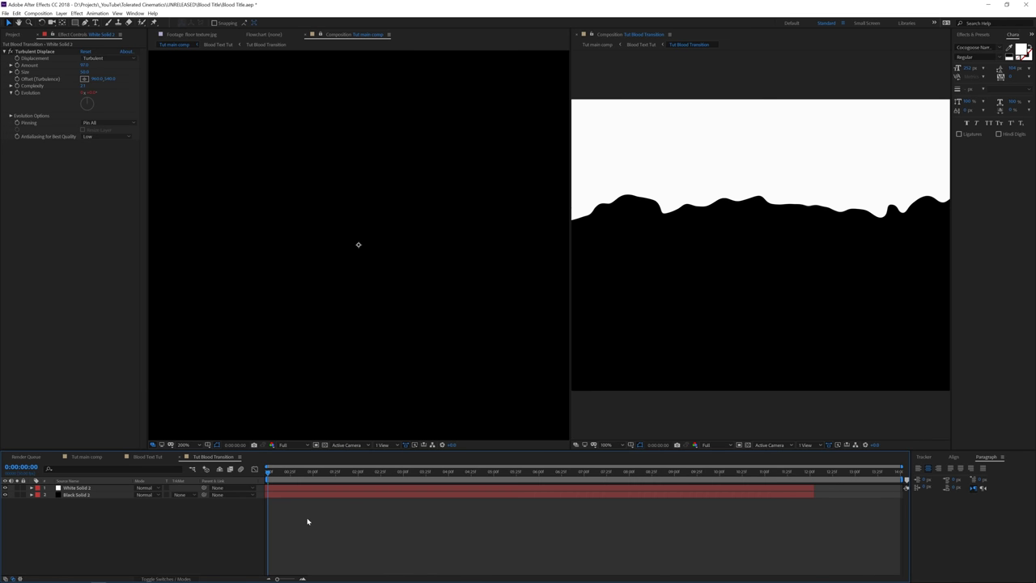
pyautogui.press('space')
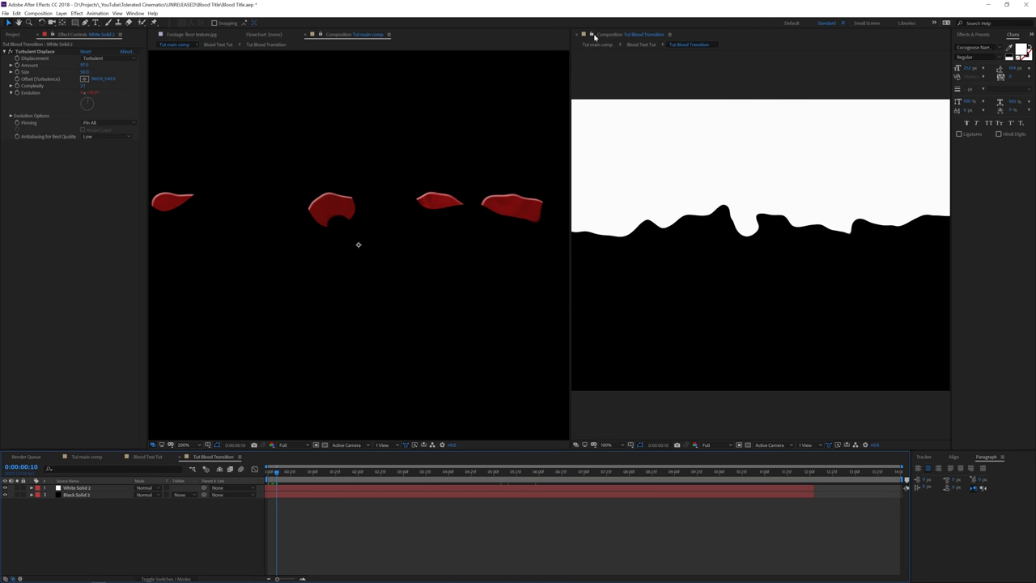
# - Dock the Tut Blood Transition viewer back into the main viewer group and show Tut main comp at 0:00:04:36
pyautogui.moveTo(594, 36); pyautogui.dragTo(429, 40)
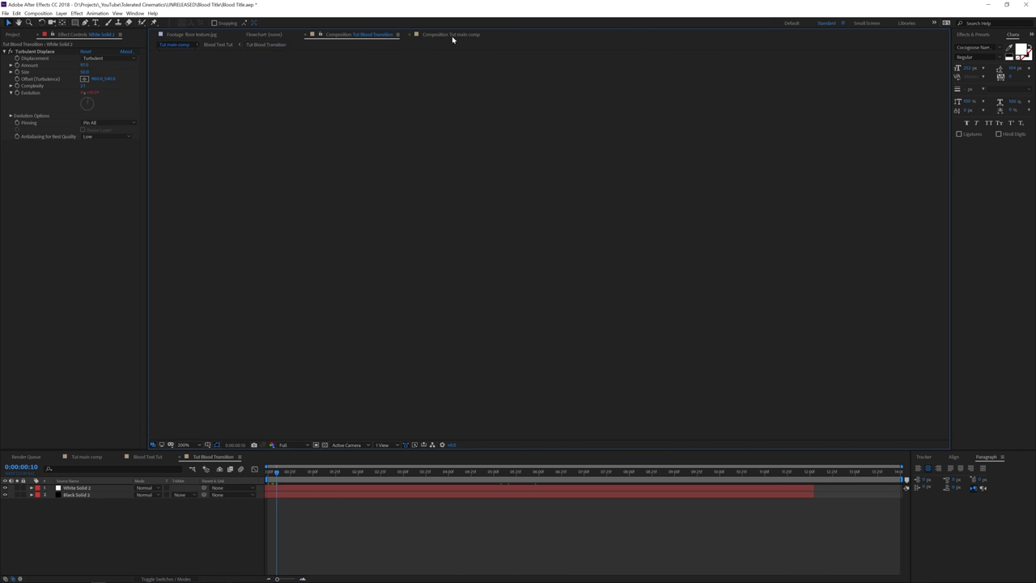
pyautogui.click(452, 35)
pyautogui.moveTo(270, 482); pyautogui.dragTo(481, 473)
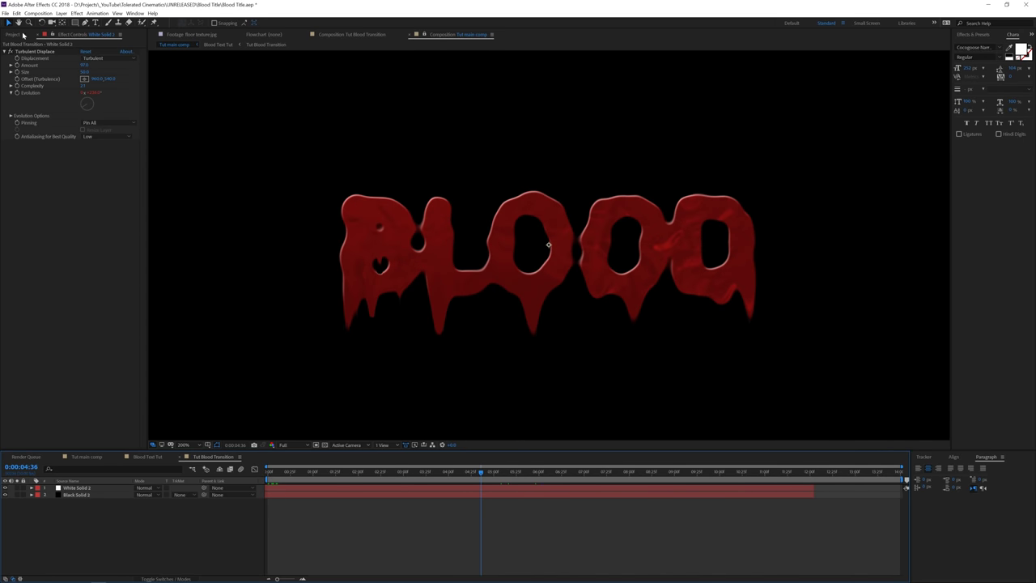
# - Find the forest image download.jpg among the project items and open it as footage to inspect it
pyautogui.click(22, 34)
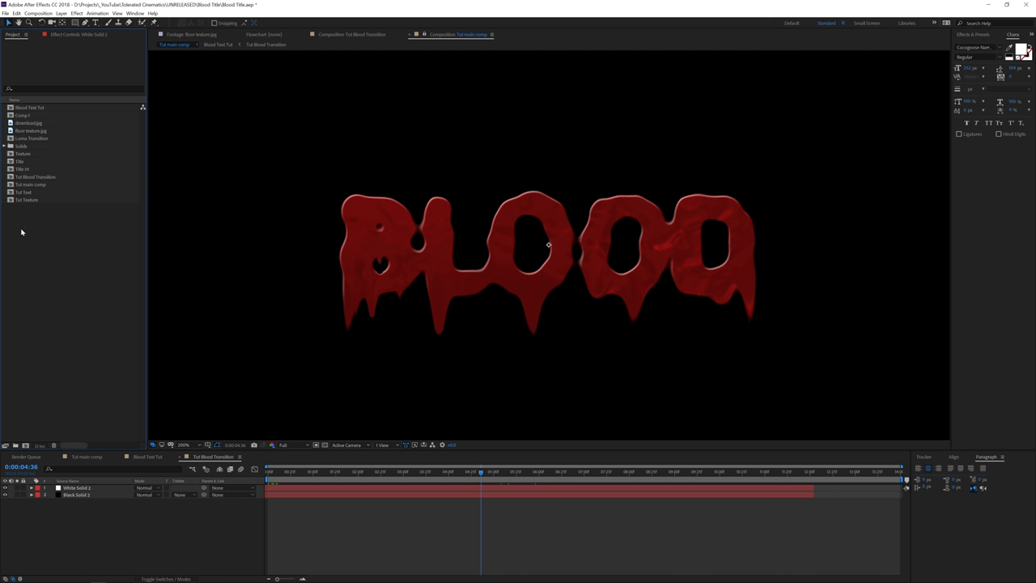
pyautogui.click(30, 131)
pyautogui.click(31, 123)
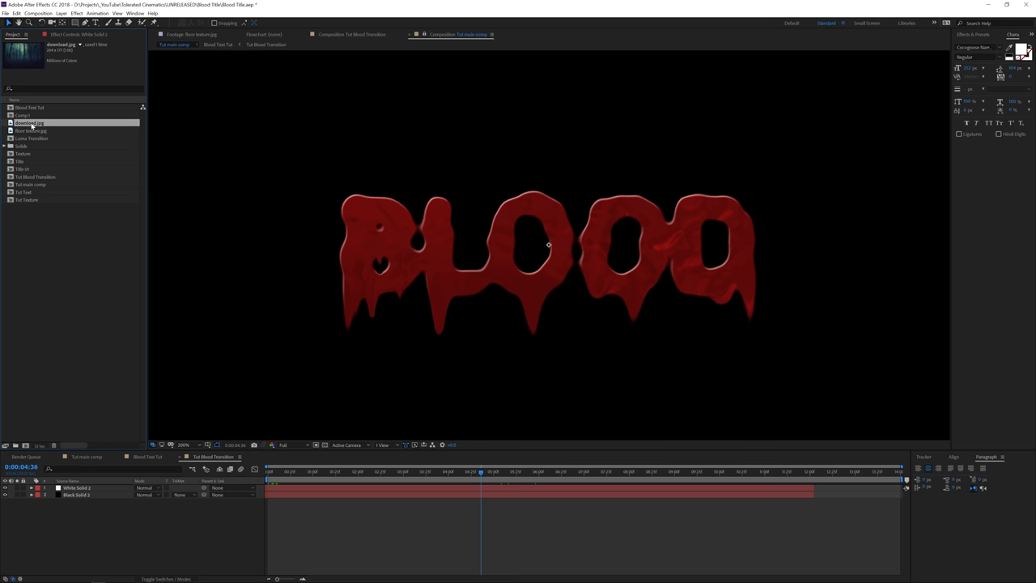
pyautogui.doubleClick(31, 123)
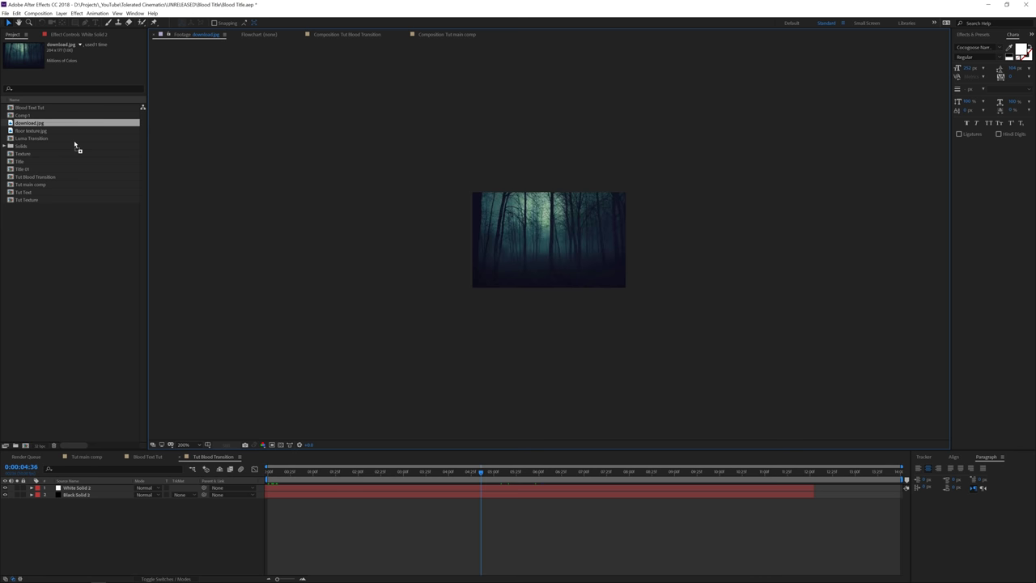
pyautogui.moveTo(75, 146); pyautogui.dragTo(47, 126)
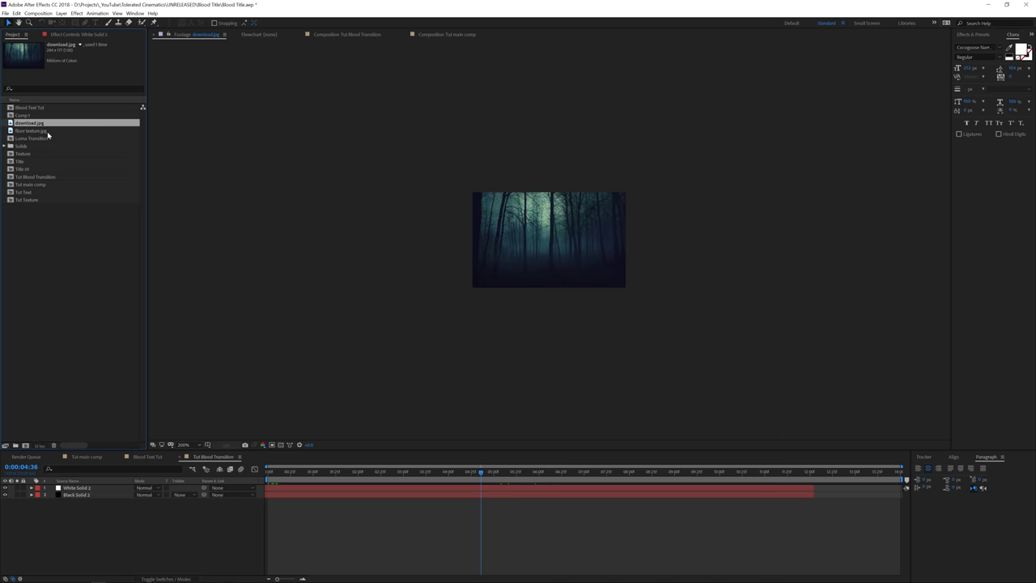
# - Add download.jpg to Tut main comp below Blood Text Tut and scale it up proportionally to cover the whole frame
pyautogui.click(142, 458)
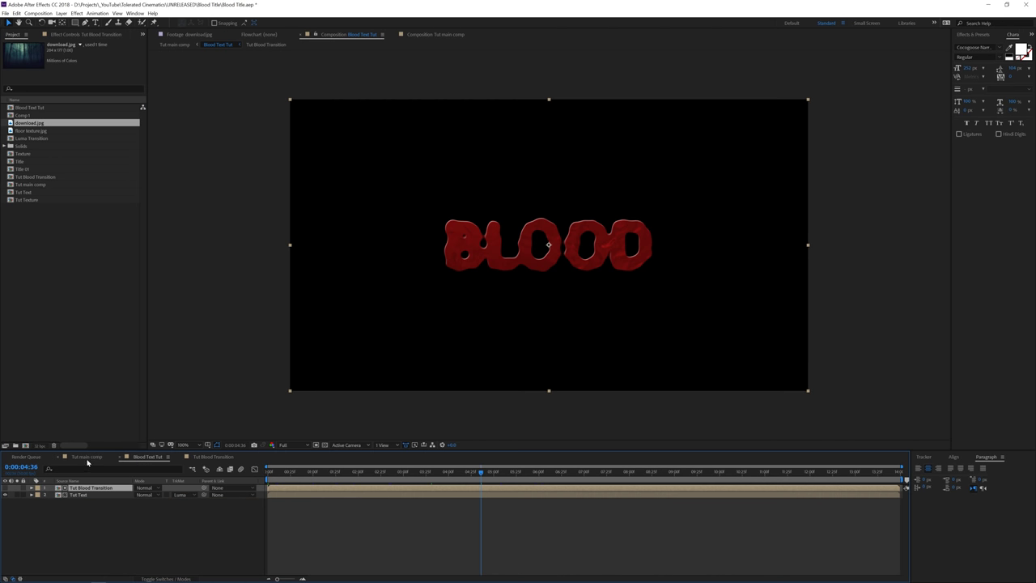
pyautogui.click(87, 458)
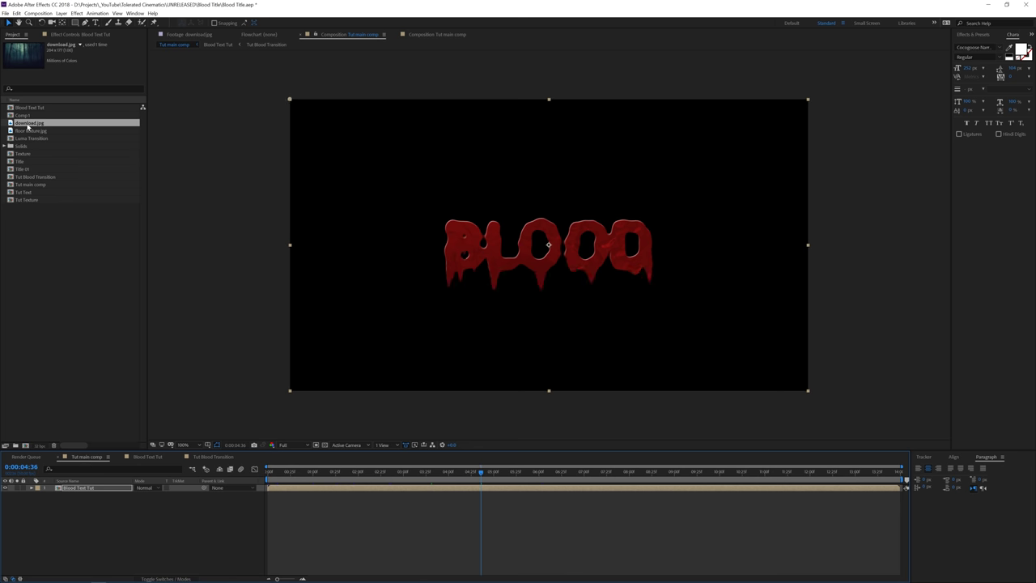
pyautogui.moveTo(29, 125); pyautogui.dragTo(105, 512)
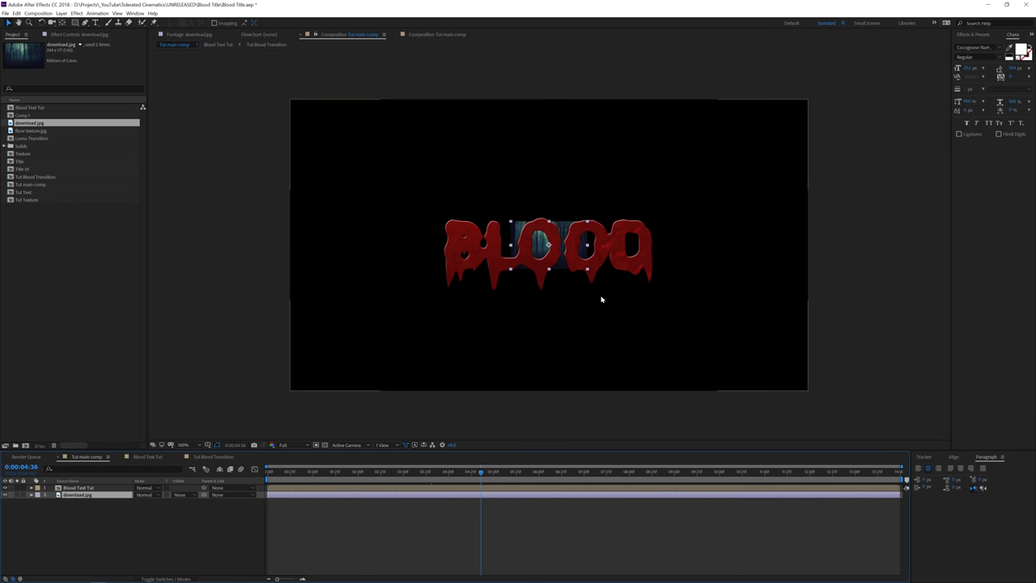
pyautogui.moveTo(589, 270); pyautogui.dragTo(815, 436)
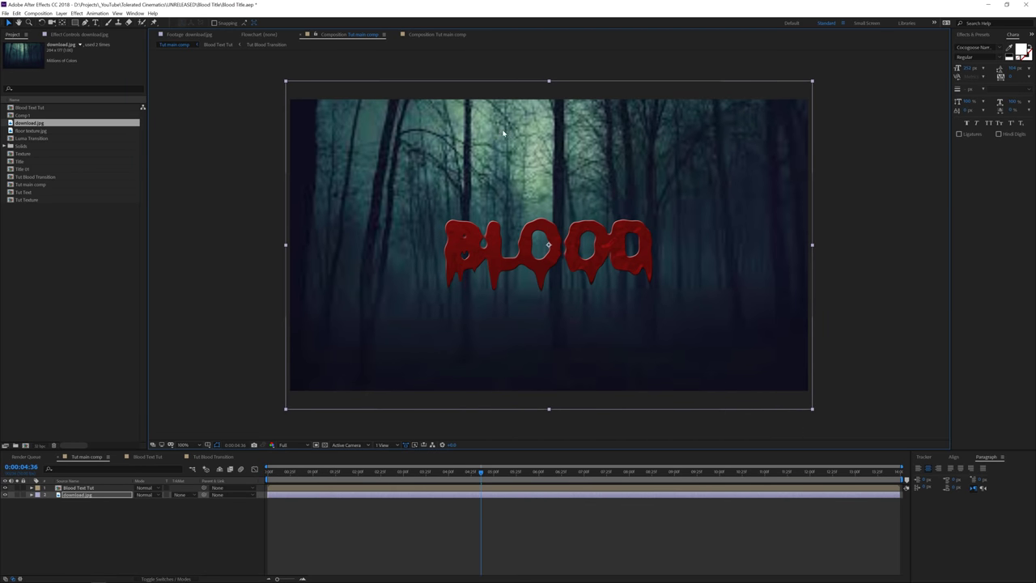
# - Apply the Camera Lens Blur effect to the download.jpg background layer
pyautogui.click(76, 13)
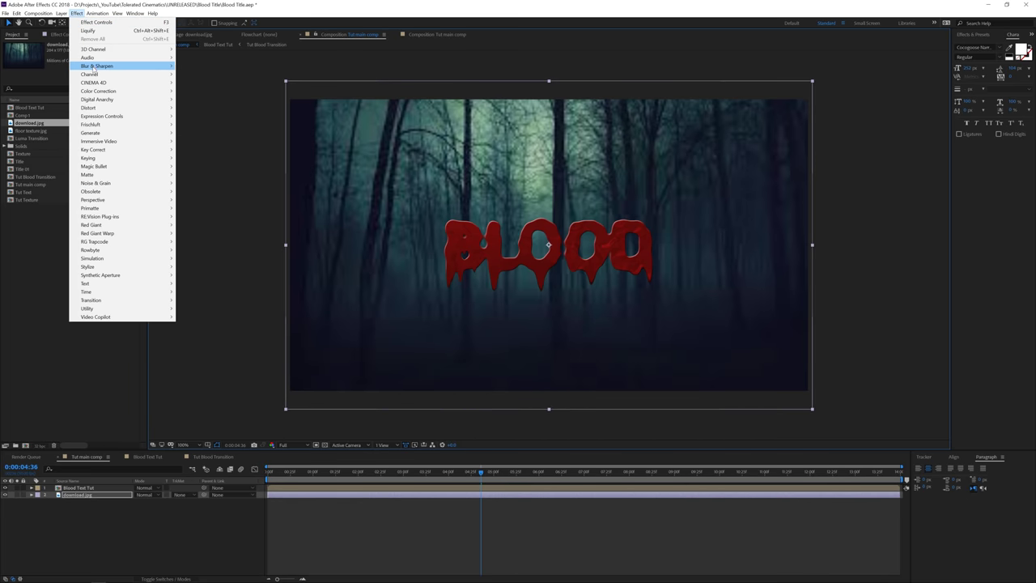
pyautogui.moveTo(95, 69)
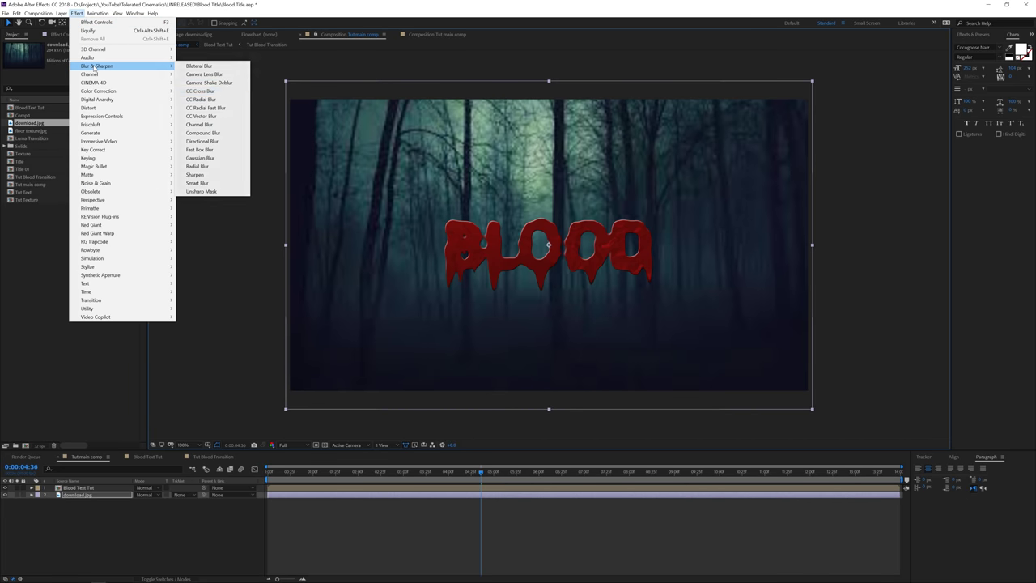
pyautogui.click(214, 75)
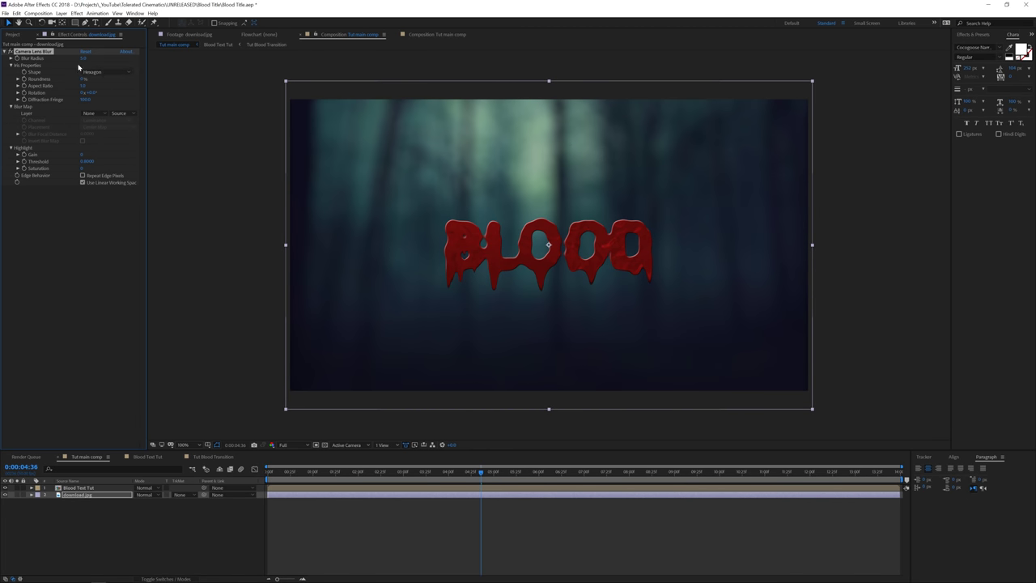
pyautogui.click(385, 531)
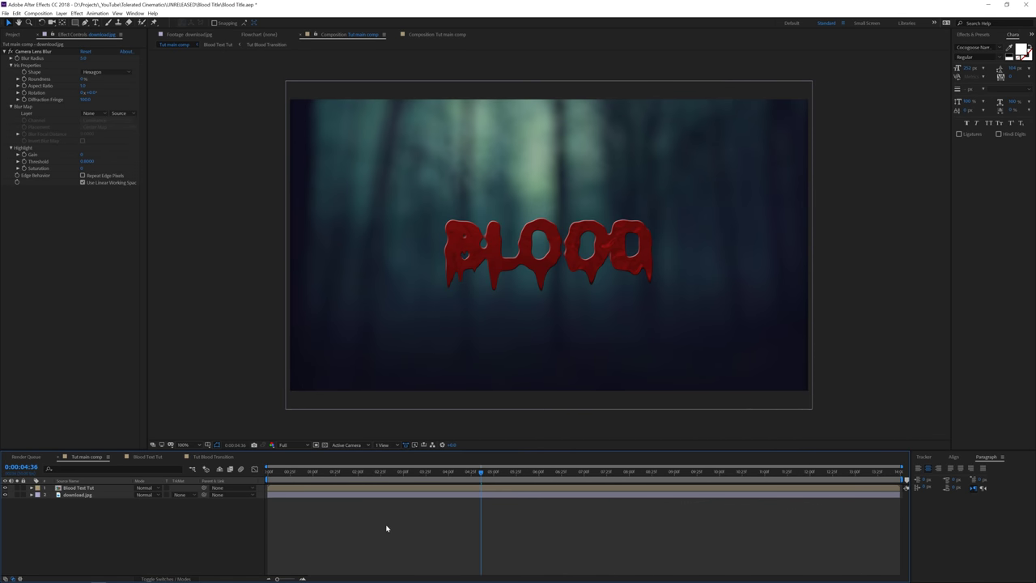
# - Apply the Exposure effect to the download.jpg layer and give its master Exposure a wiggle expression with a frequency of 10
pyautogui.click(382, 494)
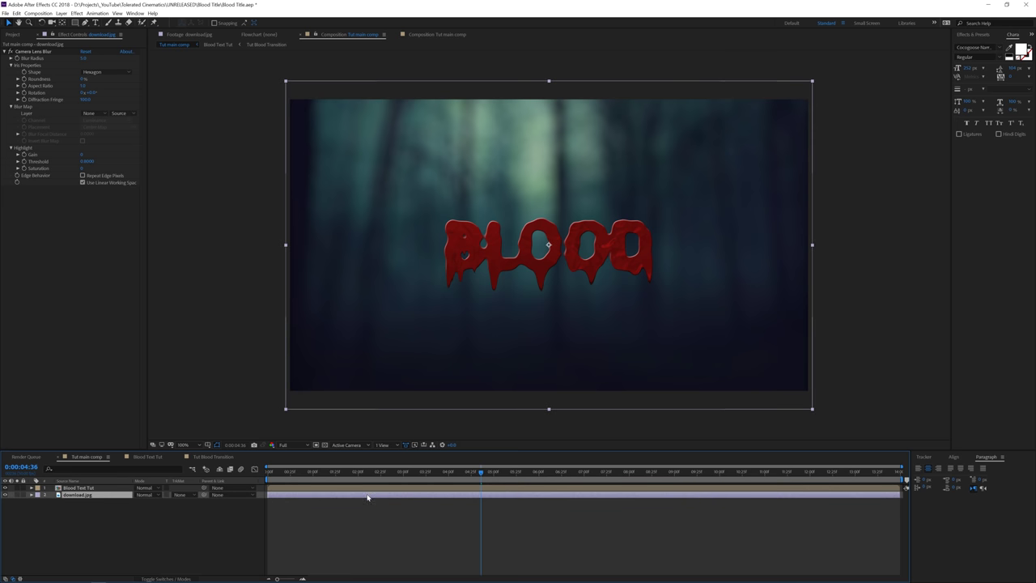
pyautogui.click(76, 13)
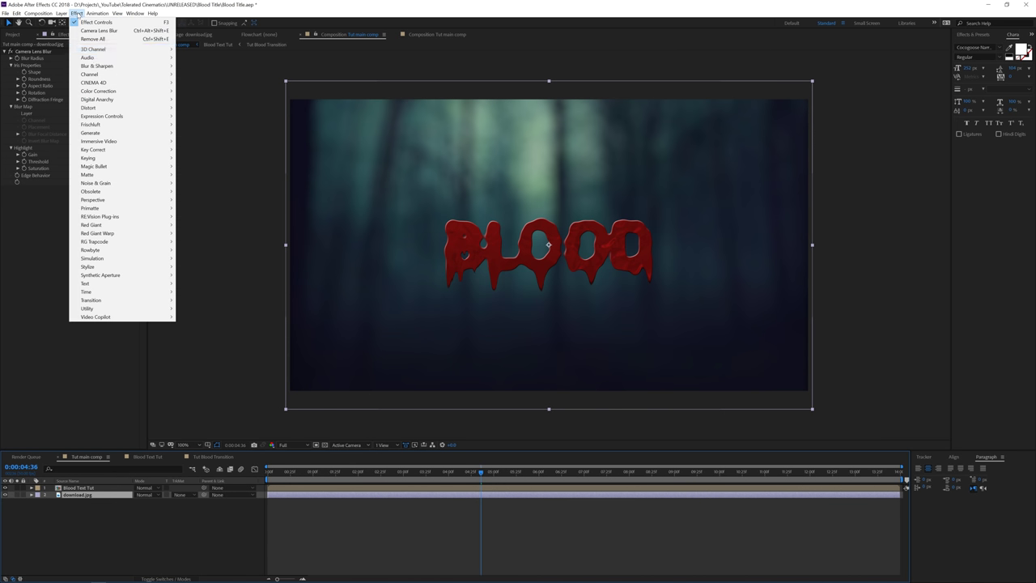
pyautogui.moveTo(102, 90)
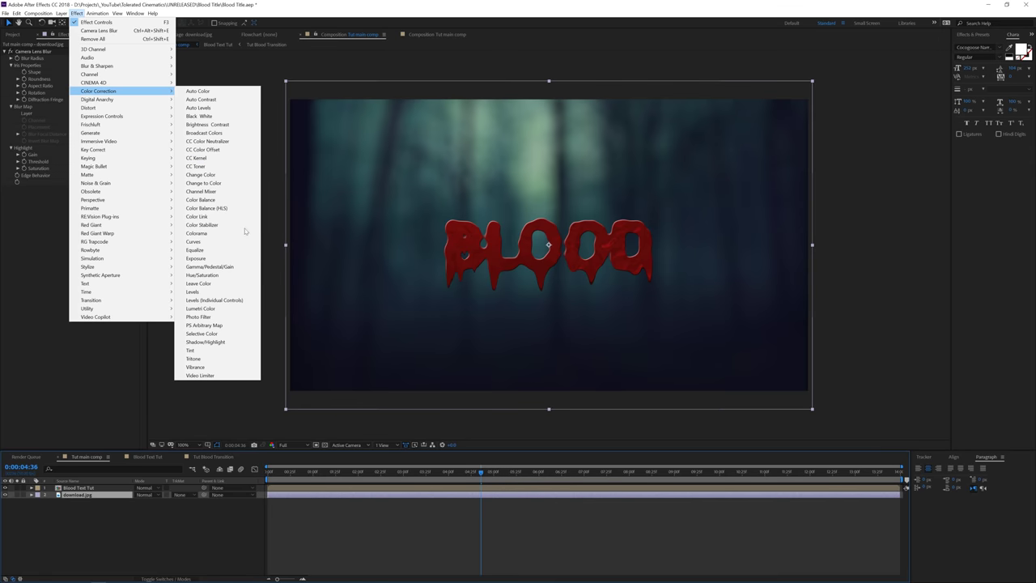
pyautogui.click(227, 261)
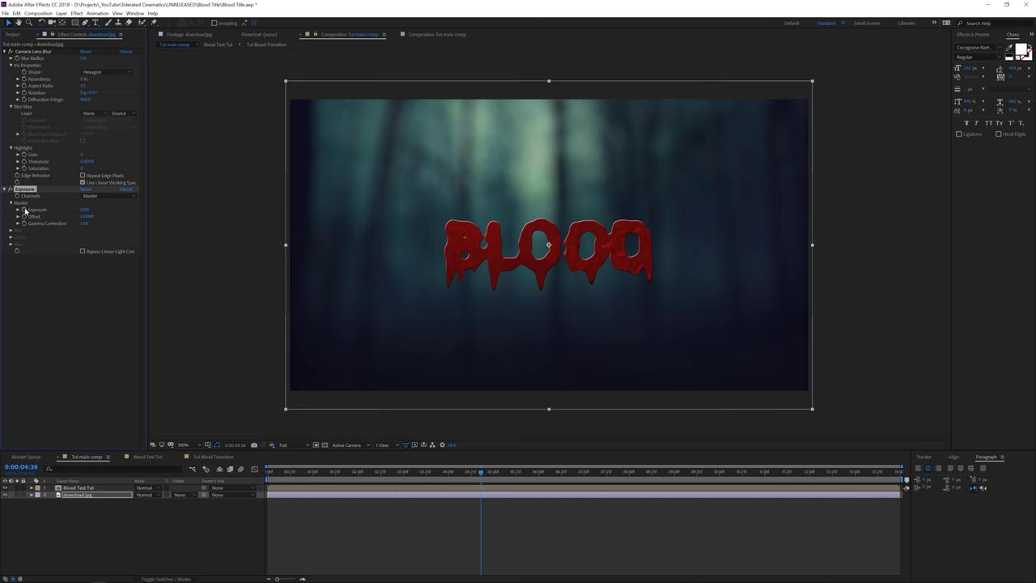
pyautogui.keyDown('alt'); pyautogui.click(24, 209); pyautogui.keyUp('alt')
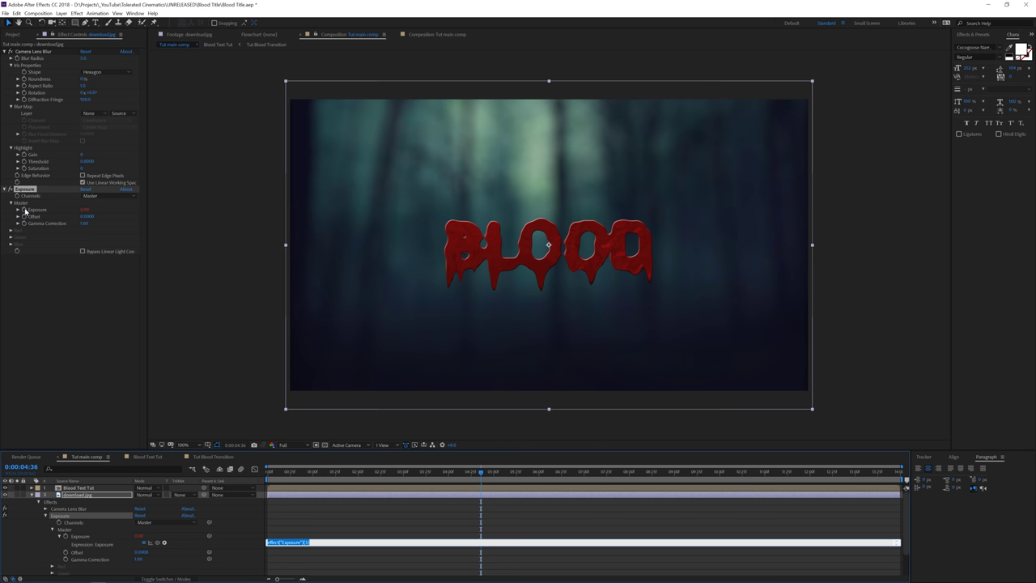
pyautogui.write('wiggle(10,')
pyautogui.click(317, 524)
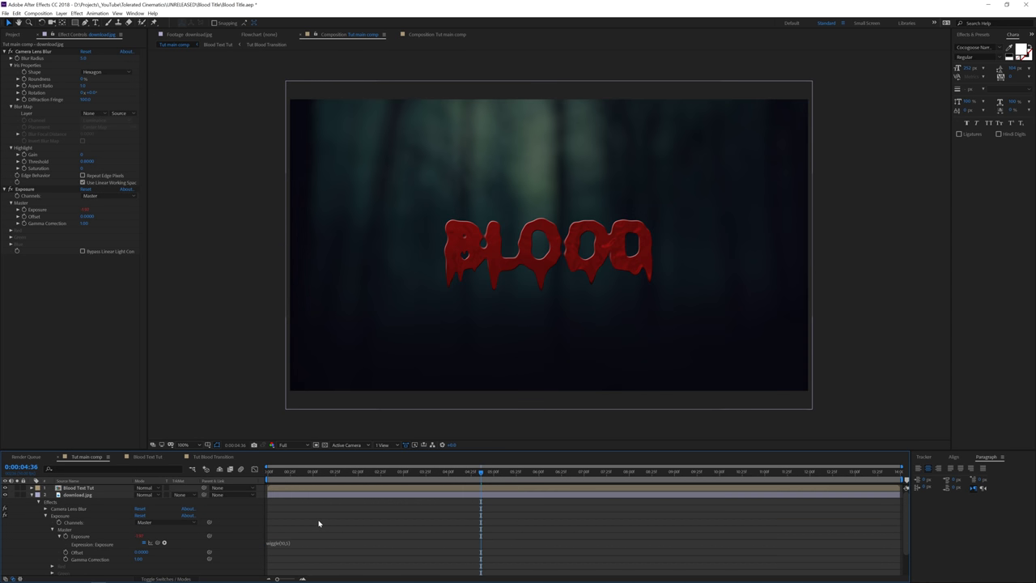
# - Preview the background flicker and reduce the amplitude in the Exposure wiggle expression, keeping the frequency at 10
pyautogui.scroll(-1, 367, 360)
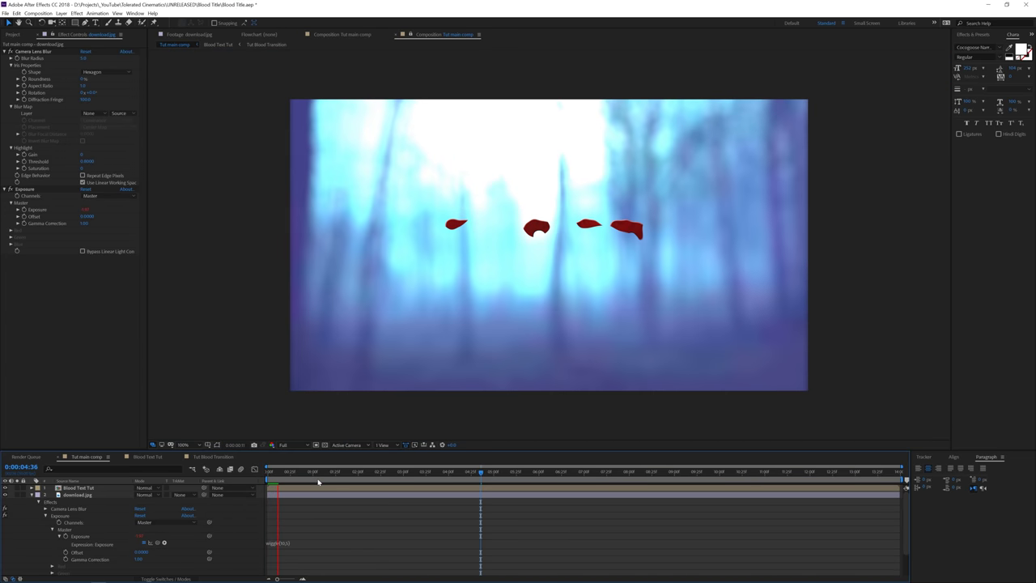
pyautogui.press('space')
pyautogui.click(289, 543)
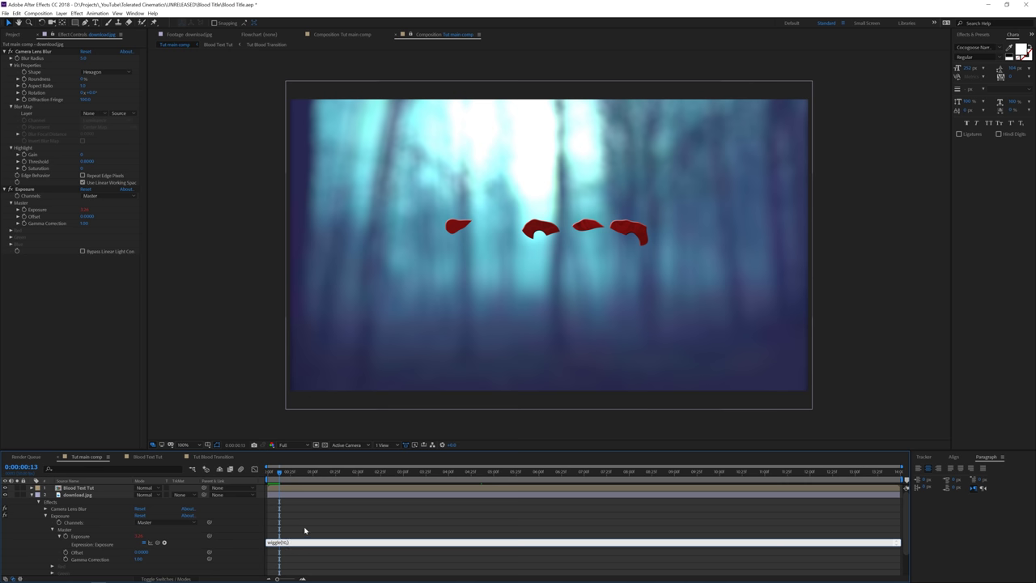
pyautogui.click(304, 524)
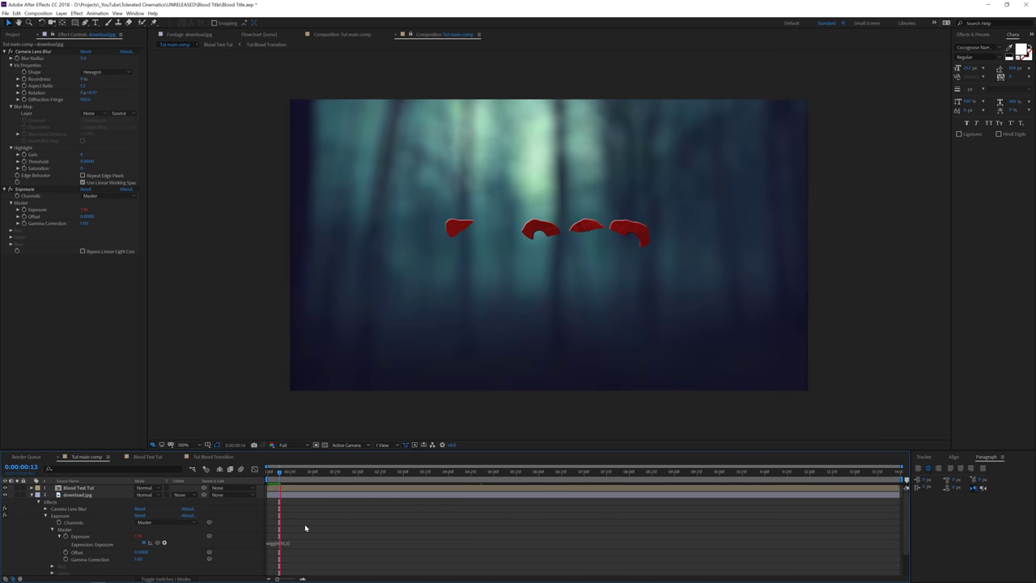